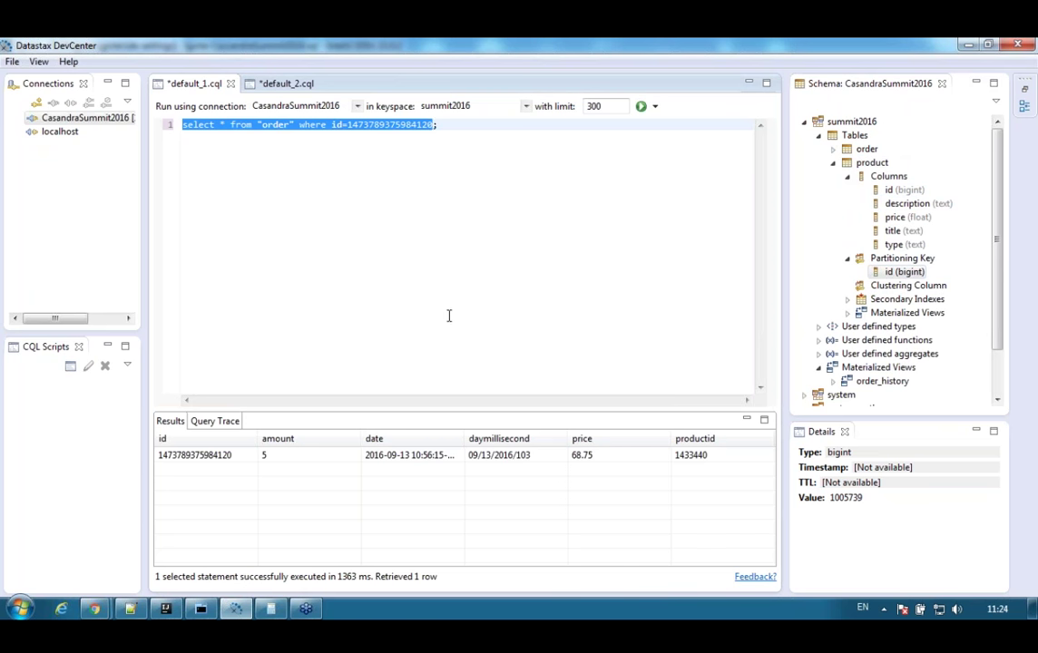
# Rerun the Cassandra query that selects all columns from "order" for the single order id.
pyautogui.moveTo(336, 576); pyautogui.dragTo(357, 579)
pyautogui.click(417, 236)
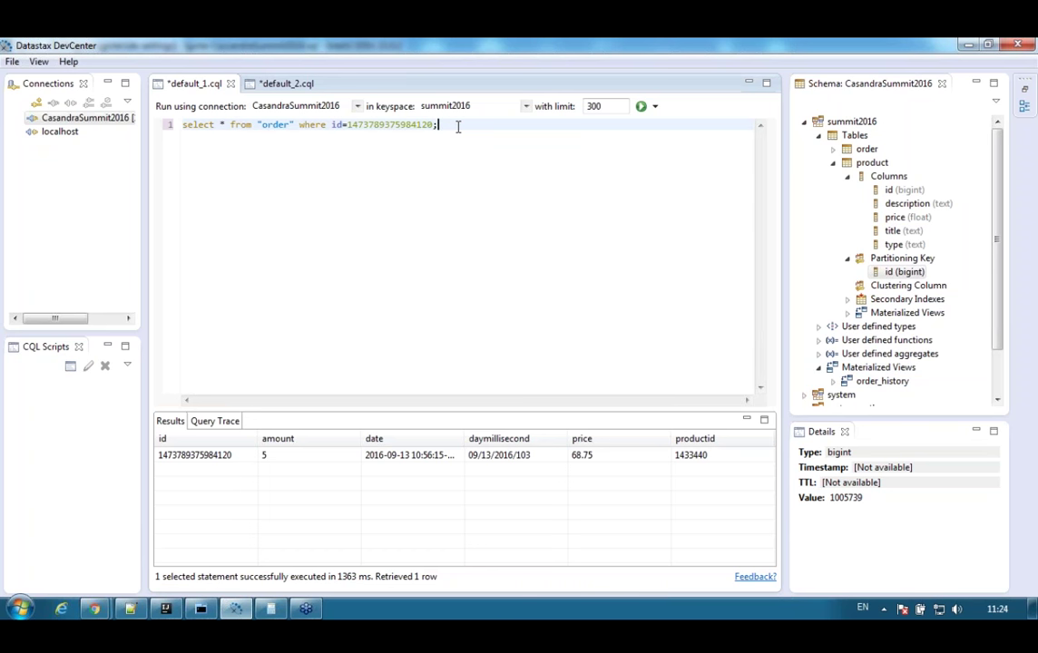
pyautogui.hotkey('ctrl', 'a')
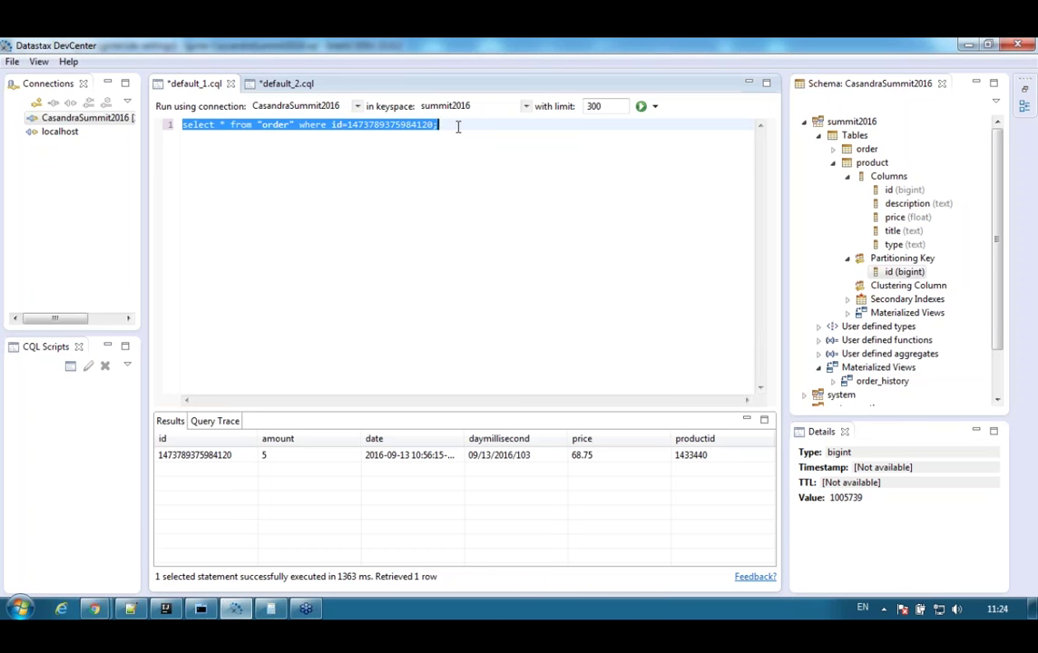
pyautogui.hotkey('ctrl', 'Return')
pyautogui.hotkey('ctrl', 'Return')
# Copy the whole order query and use it to replace the statement in Ignite-CassandraSummit2016.sql in IntelliJ IDEA.
pyautogui.moveTo(452, 125); pyautogui.dragTo(167, 123)
pyautogui.doubleClick(390, 124)
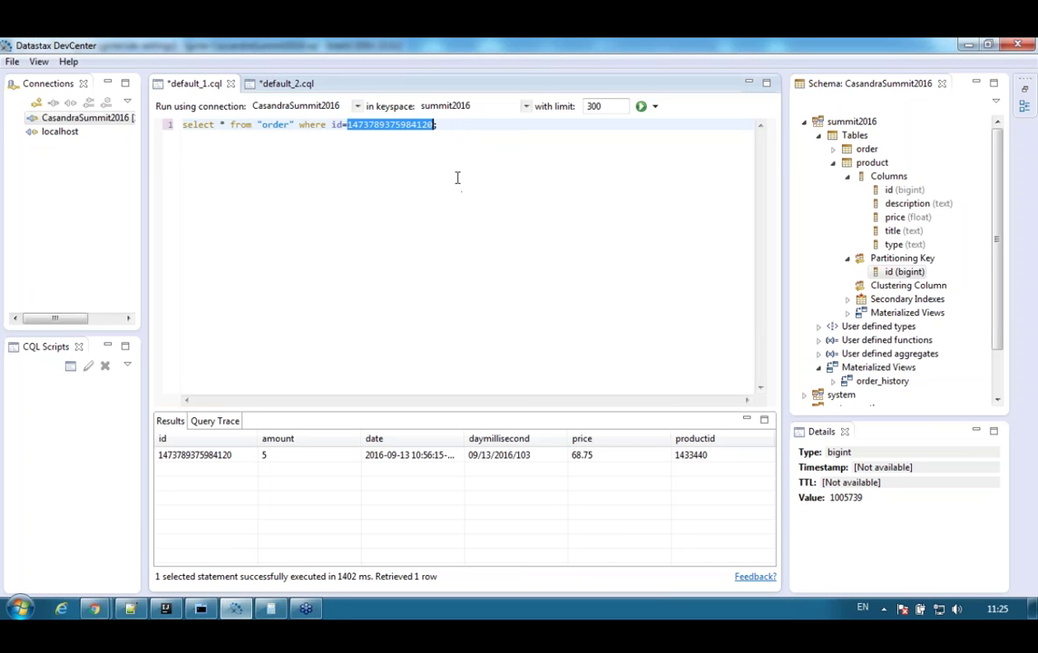
pyautogui.moveTo(439, 124); pyautogui.dragTo(156, 125)
pyautogui.hotkey('ctrl', 'c')
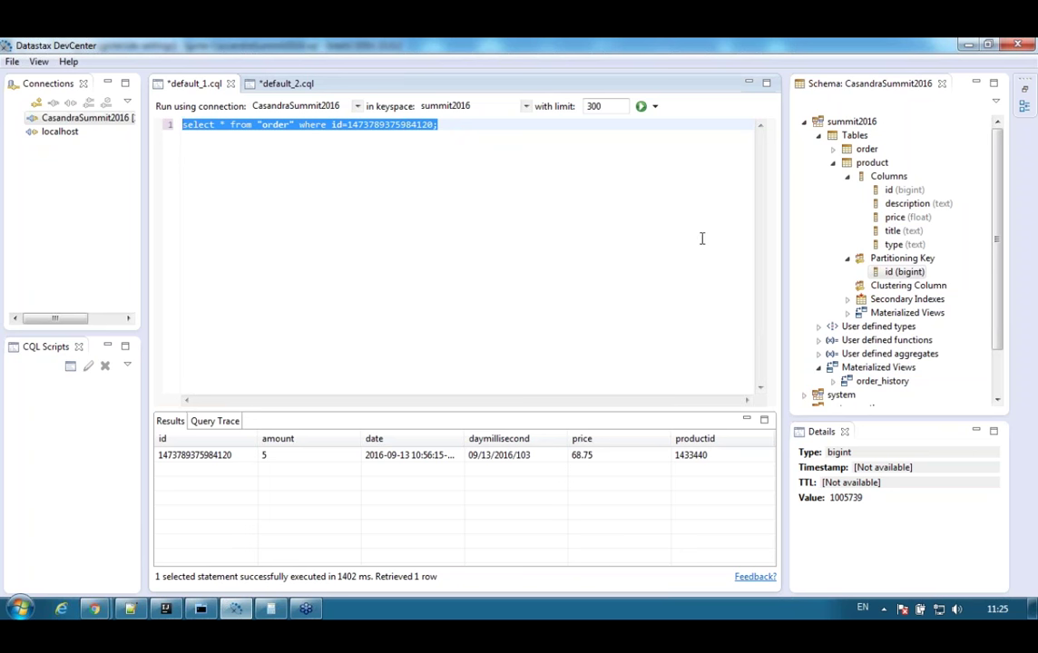
pyautogui.hotkey('alt', 'Tab')
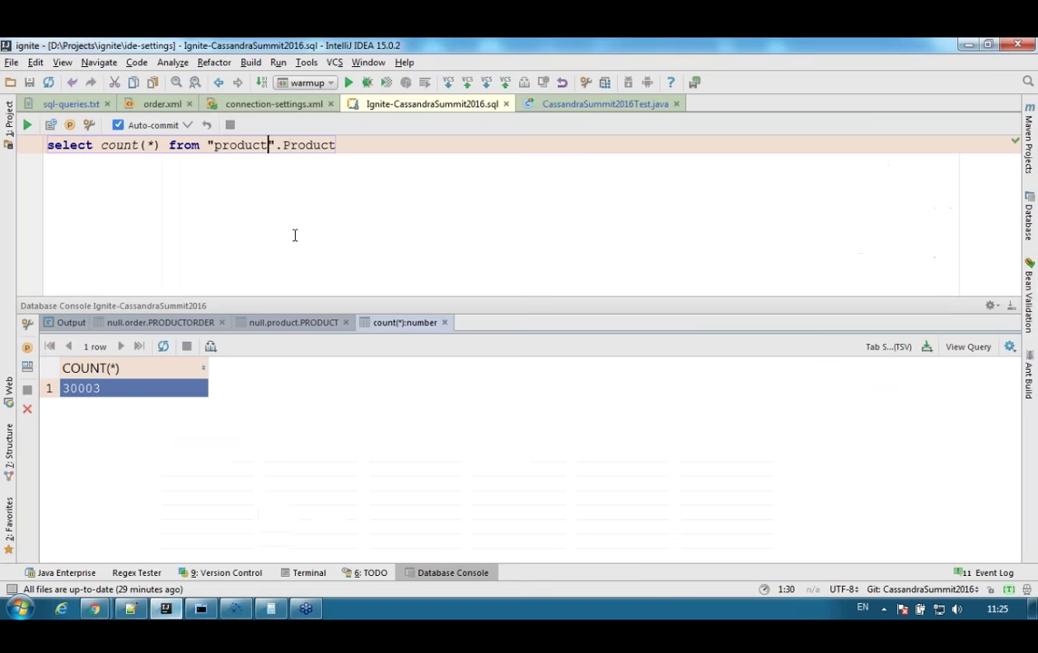
pyautogui.hotkey('ctrl', 'a')
pyautogui.hotkey('ctrl', 'v')
# Change the query's source table to "order".ProductOrder, keeping the where clause on the order id.
pyautogui.hotkey('ctrl', 'Left')
pyautogui.hotkey('ctrl', 'Left')
pyautogui.hotkey('ctrl', 'Left')
pyautogui.hotkey('ctrl', 'Left')
pyautogui.hotkey('ctrl', 'Left')
pyautogui.press('Left')
pyautogui.write('.Product')
pyautogui.write('Order')
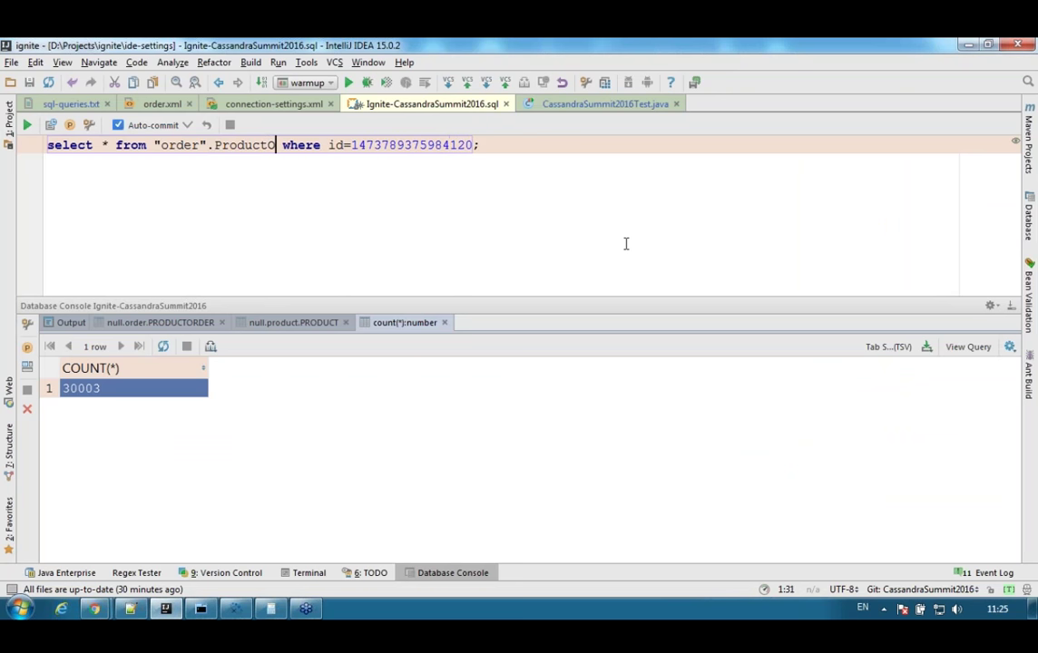
# Run the ProductOrder query through Ignite and check its execution time in the console output.
pyautogui.hotkey('ctrl', 'a')
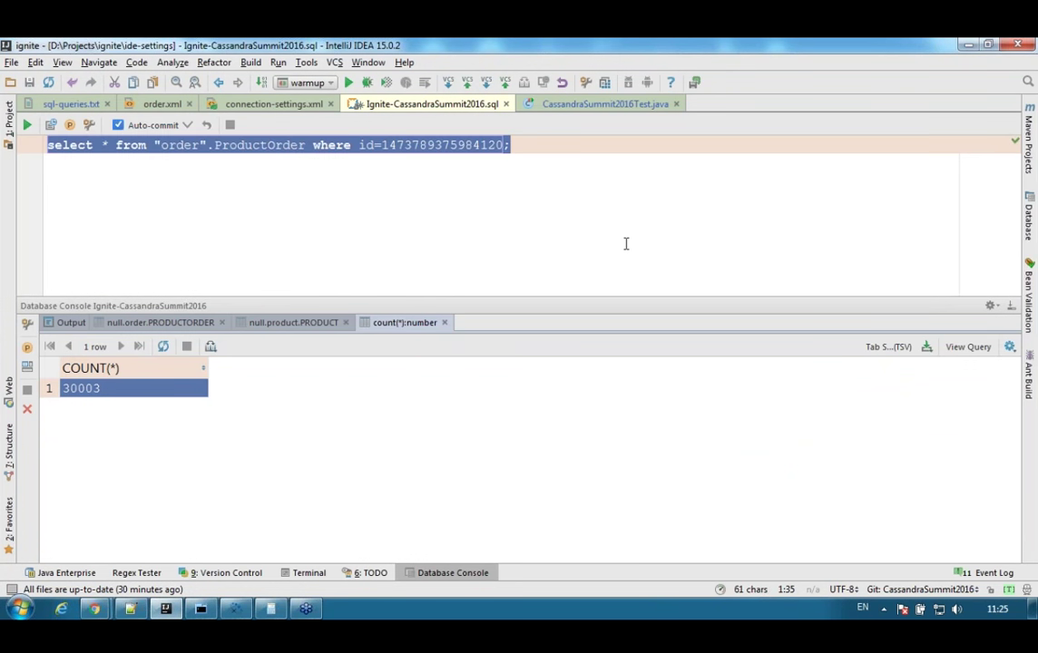
pyautogui.hotkey('ctrl', 'Return')
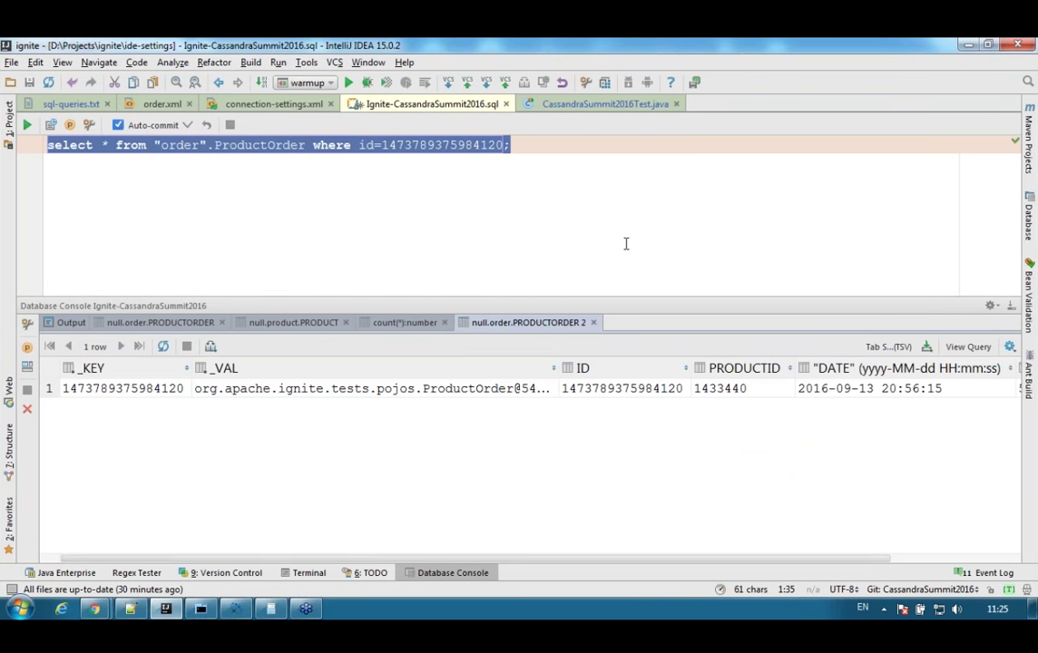
pyautogui.moveTo(667, 296); pyautogui.dragTo(662, 311)
pyautogui.click(69, 337)
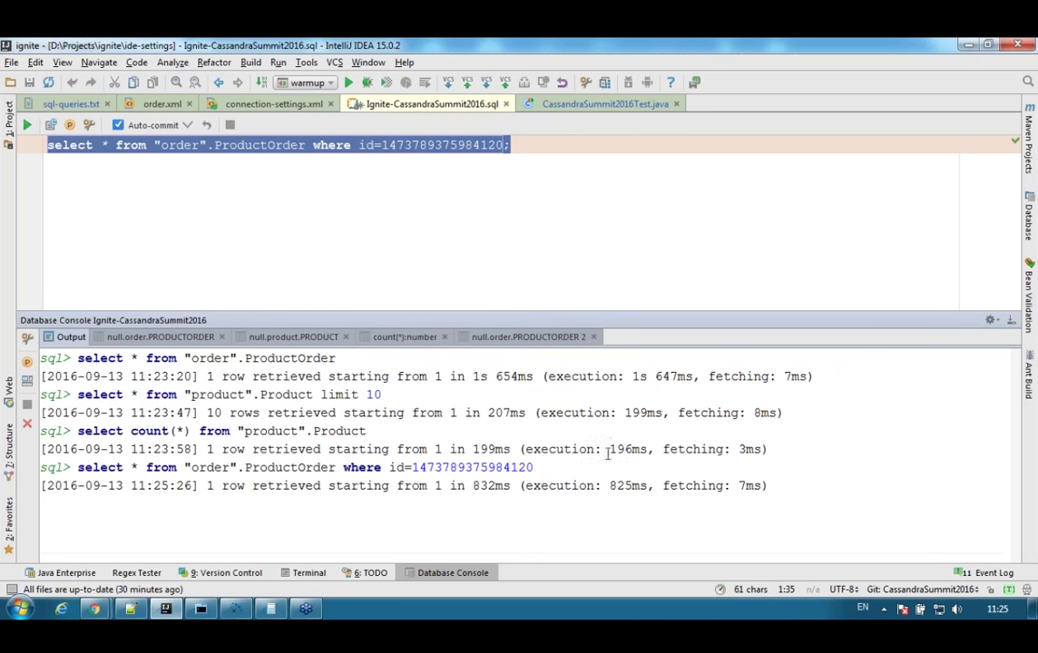
pyautogui.doubleClick(626, 485)
# Run the same ProductOrder query two more times and bring up the console output log.
pyautogui.click(515, 218)
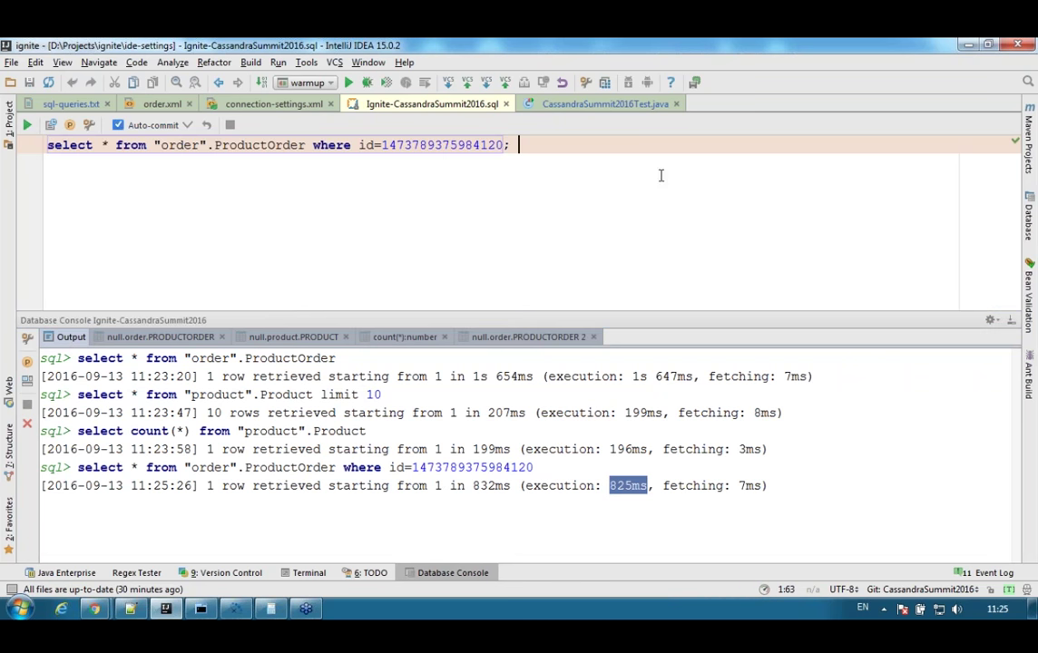
pyautogui.hotkey('ctrl', 'a')
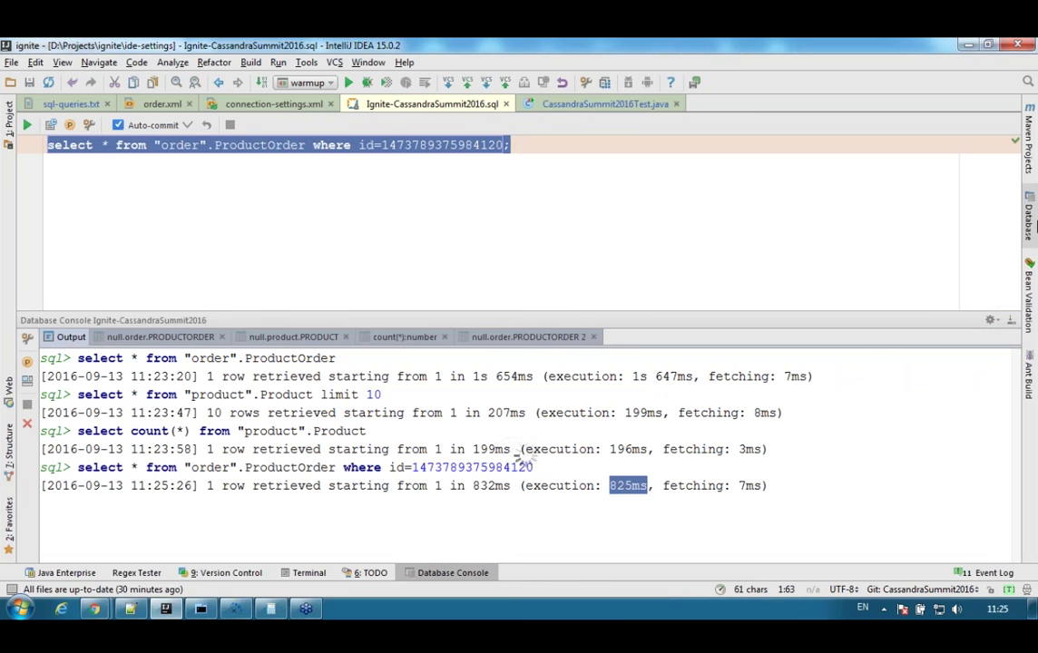
pyautogui.hotkey('ctrl', 'Return')
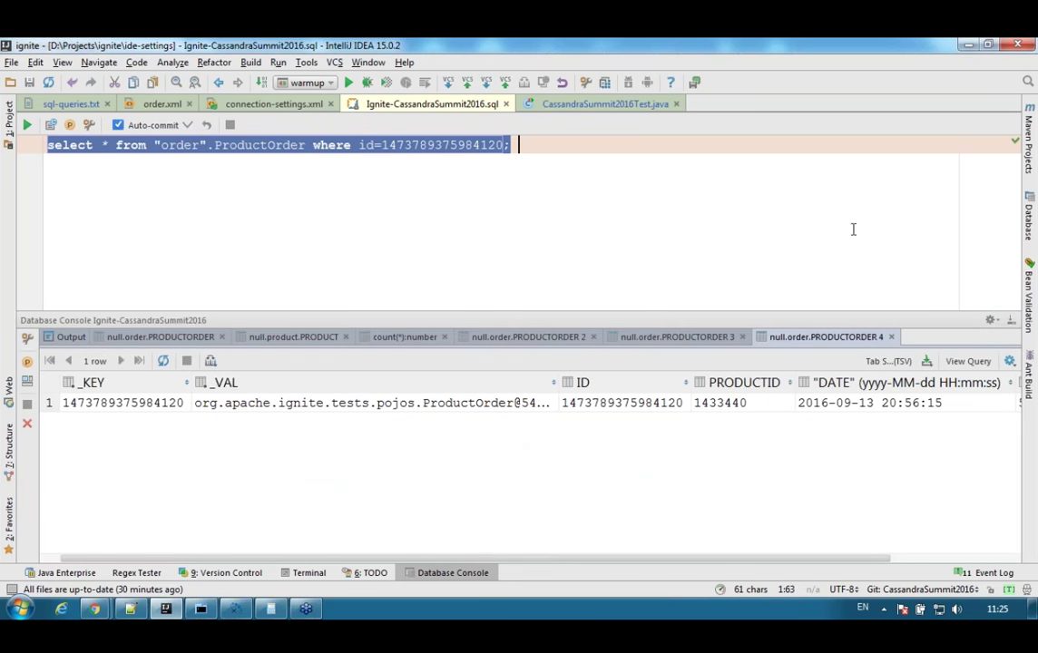
pyautogui.click(69, 337)
pyautogui.click(645, 460)
pyautogui.scroll(-1, 645, 460)
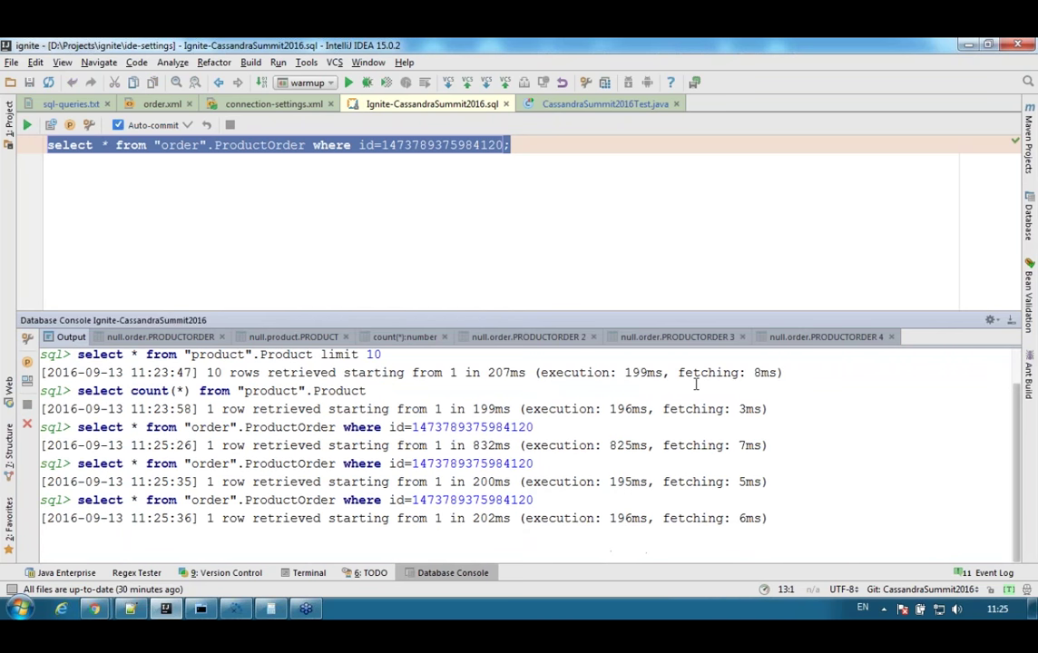
# Enlarge the console output and compare the execution times of the three ProductOrder query runs.
pyautogui.moveTo(685, 311); pyautogui.dragTo(682, 216)
pyautogui.doubleClick(626, 389)
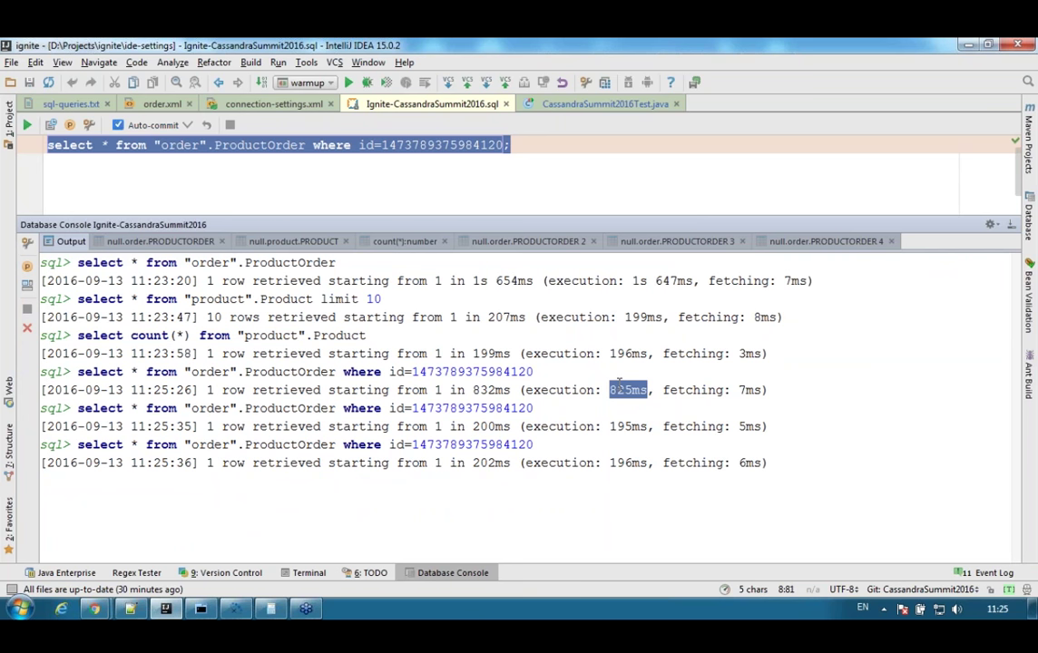
pyautogui.doubleClick(628, 425)
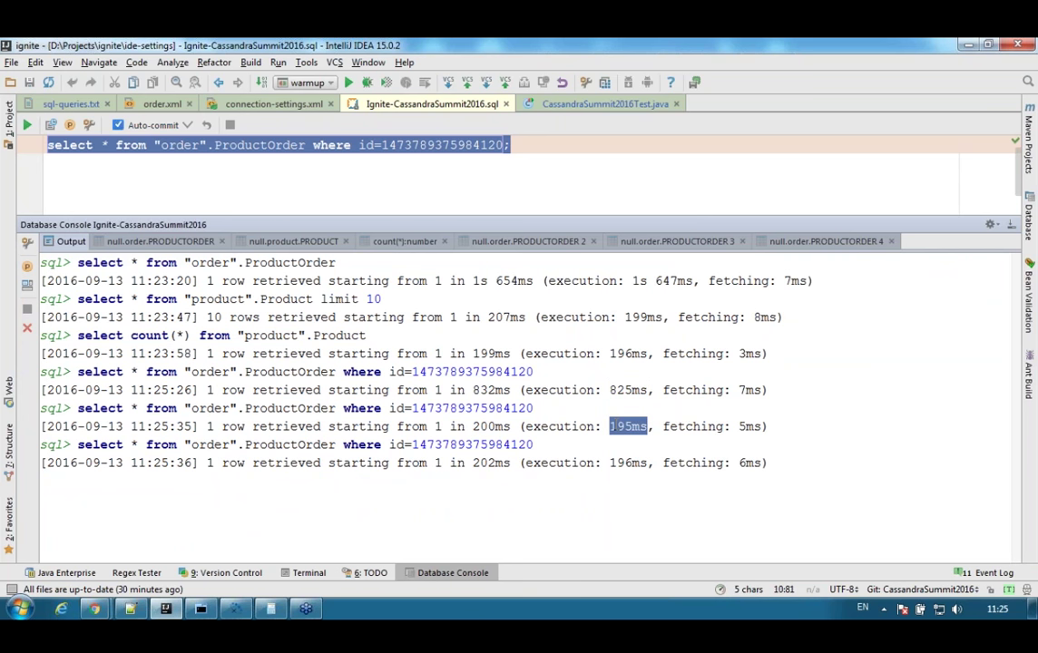
pyautogui.doubleClick(628, 462)
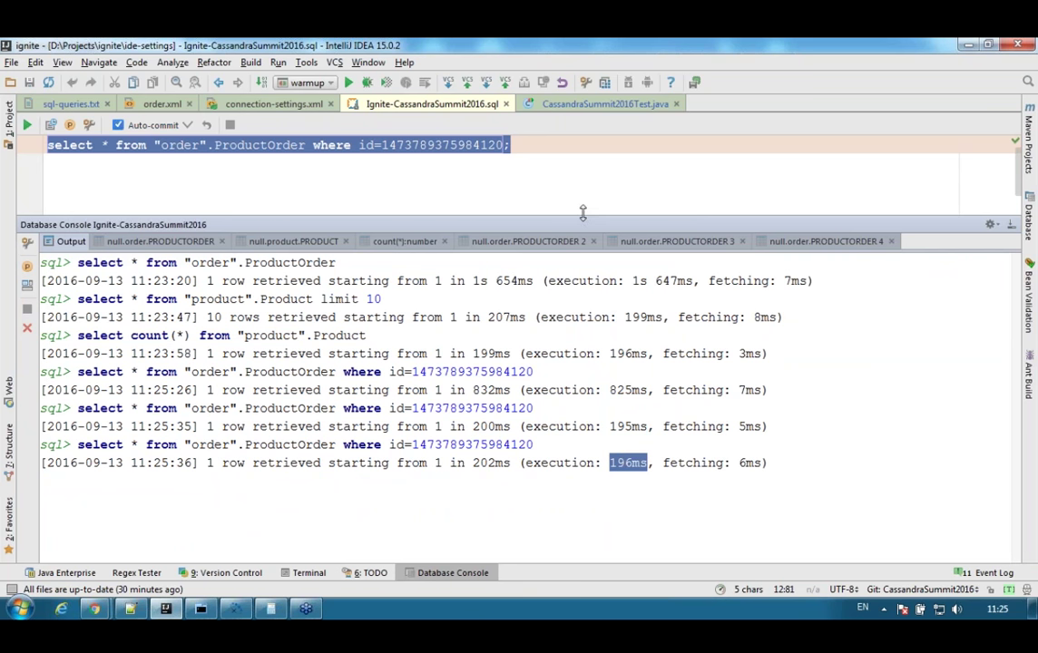
pyautogui.moveTo(582, 212); pyautogui.dragTo(551, 283)
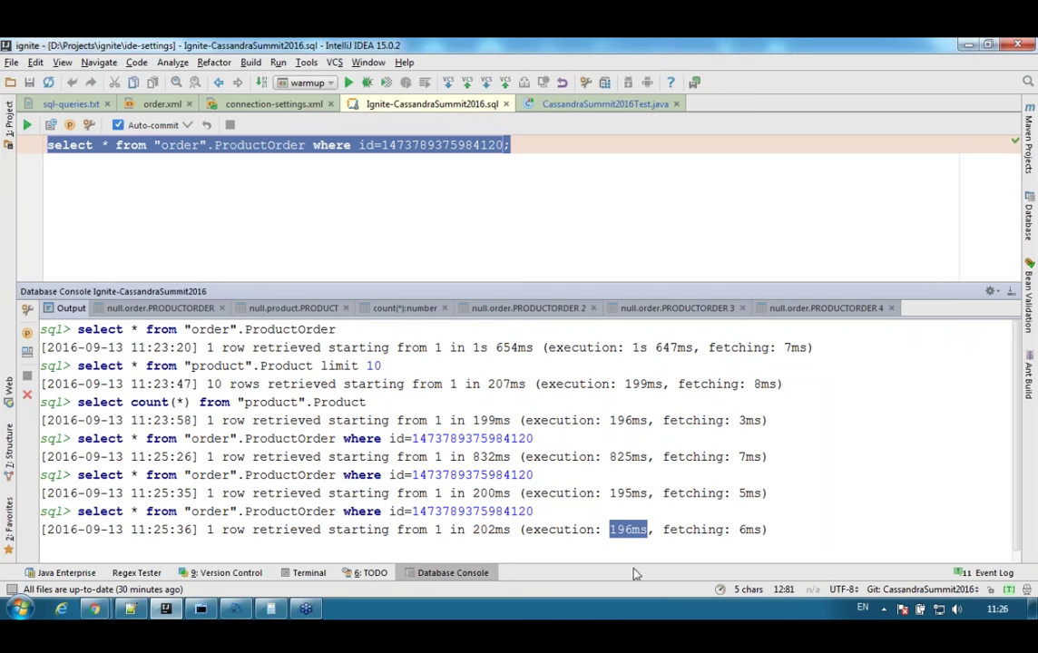
pyautogui.doubleClick(628, 456)
pyautogui.doubleClick(628, 492)
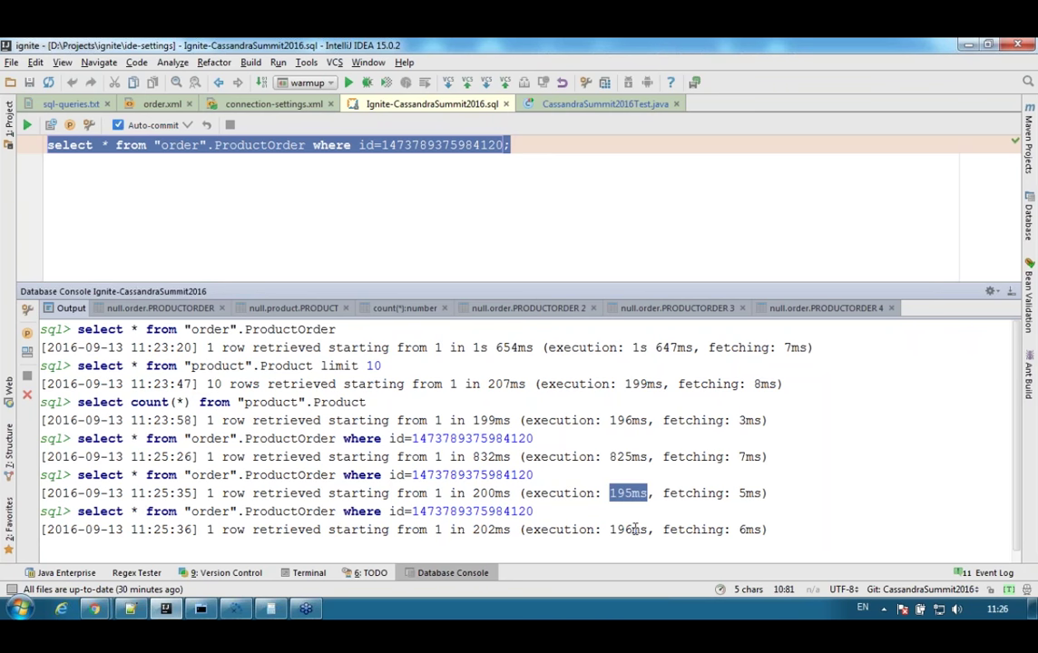
pyautogui.click(635, 529)
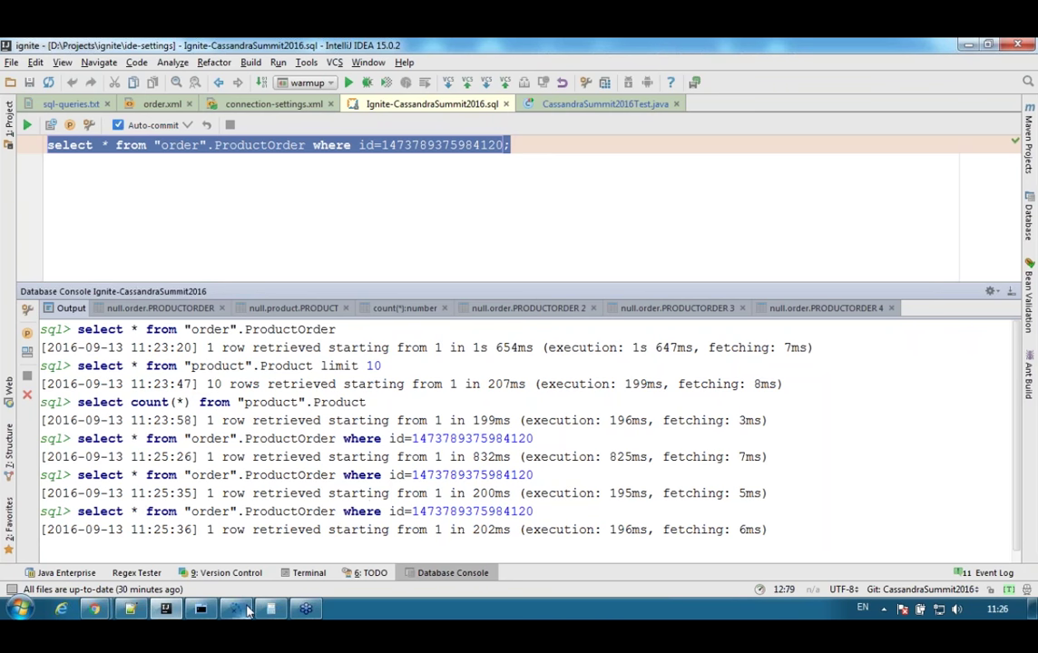
# Switch back to Datastax DevCenter and review the Cassandra order query with its execution time for comparison.
pyautogui.hotkey('alt', 'Tab')
pyautogui.click(454, 160)
pyautogui.tripleClick(451, 127)
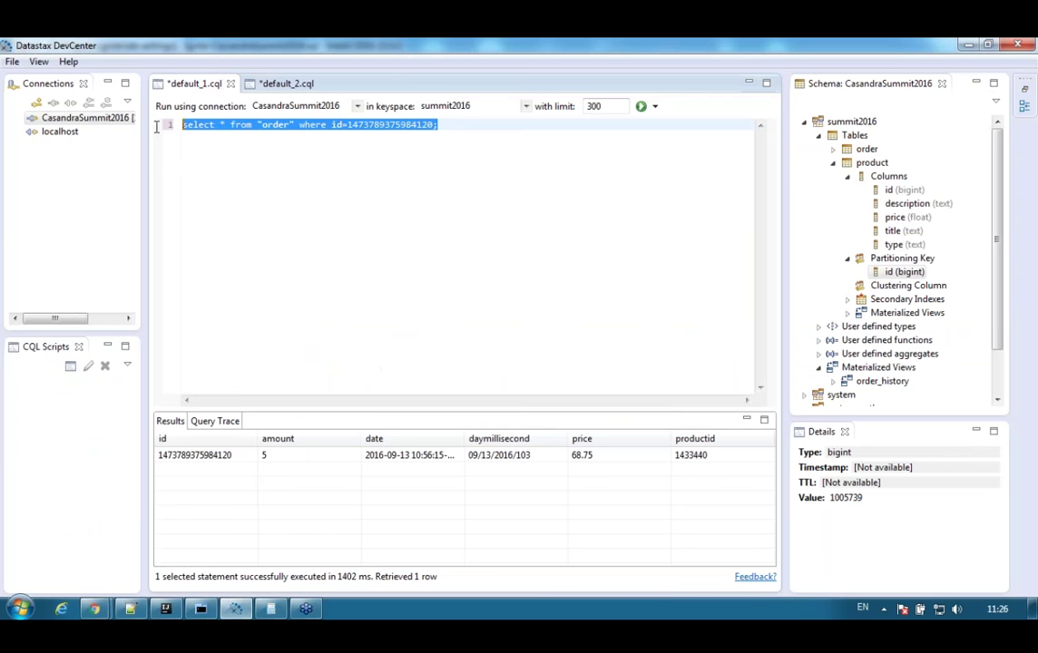
pyautogui.click(445, 190)
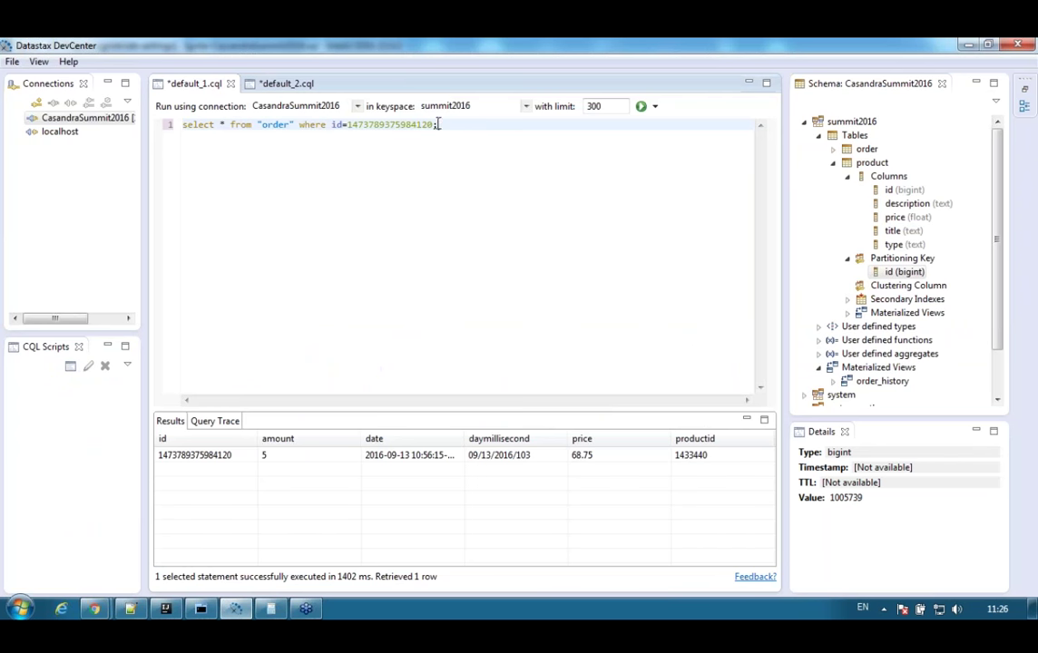
pyautogui.moveTo(440, 124); pyautogui.dragTo(169, 126)
pyautogui.click(466, 188)
# Switch to the Ganglia grid report in Chrome and examine the cassandra cluster's CPU and host totals.
pyautogui.moveTo(94, 613)
pyautogui.click(82, 544)
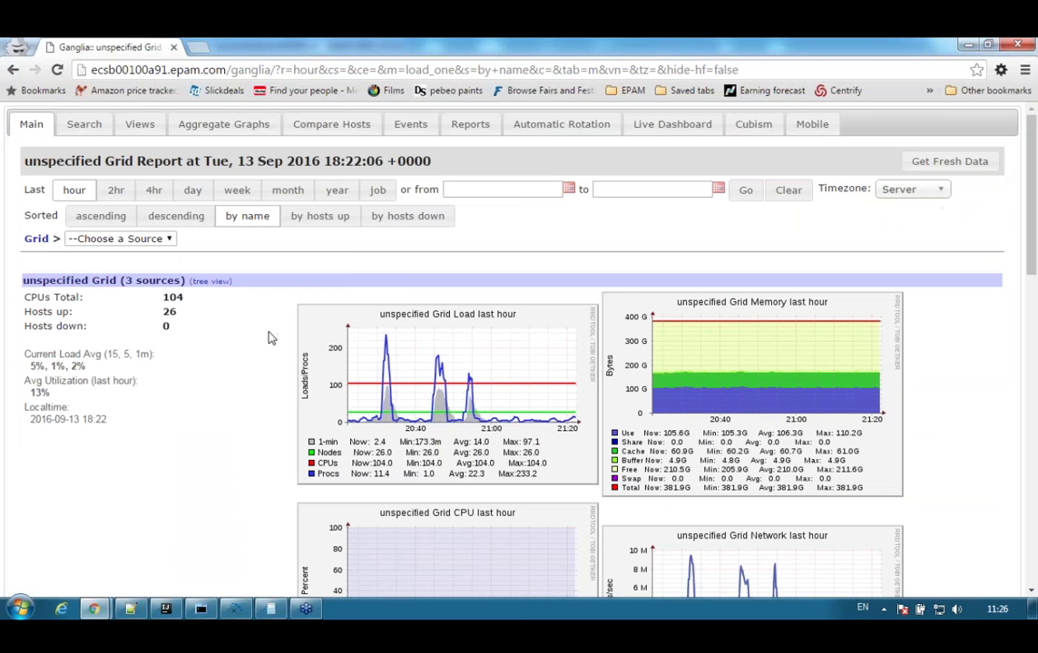
pyautogui.scroll(-3, 268, 338)
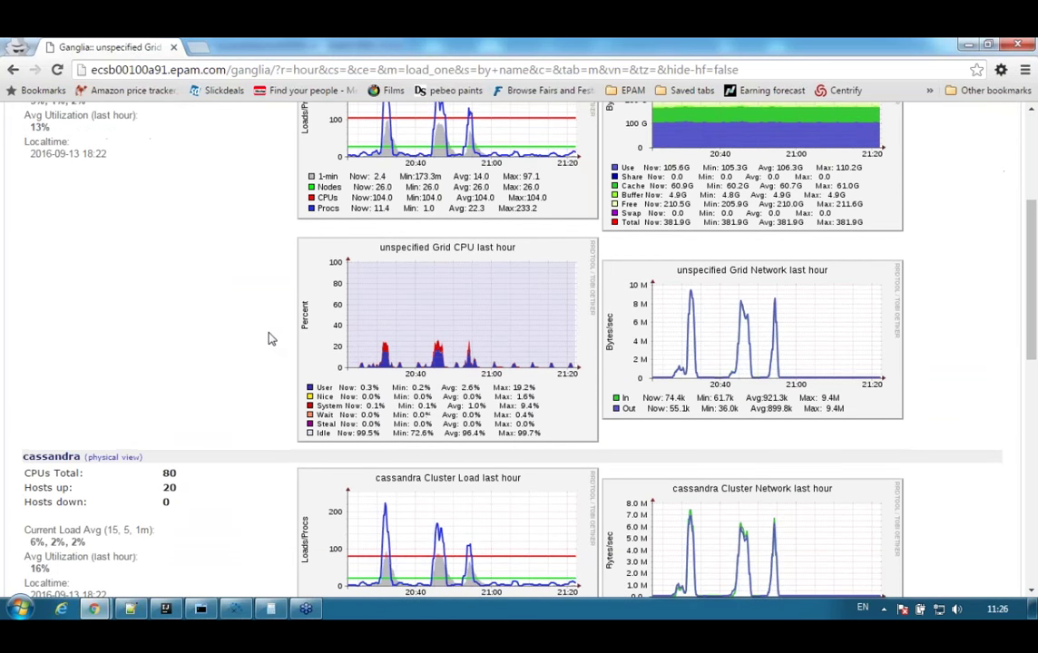
pyautogui.scroll(-2, 270, 337)
pyautogui.scroll(-1, 1033, 347)
pyautogui.moveTo(180, 159); pyautogui.dragTo(23, 159)
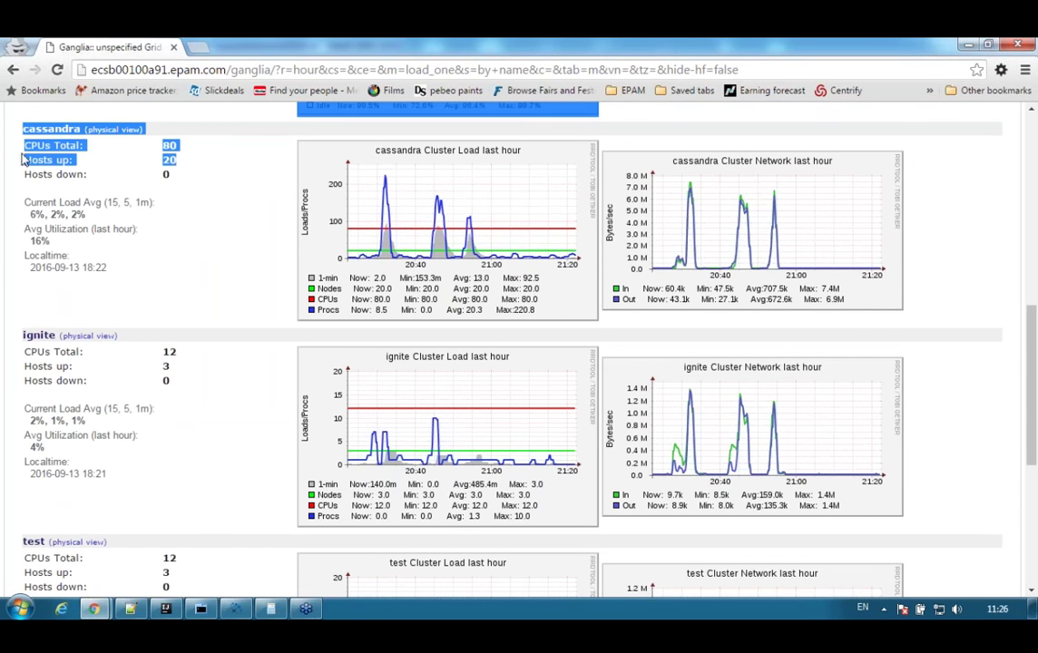
pyautogui.click(209, 163)
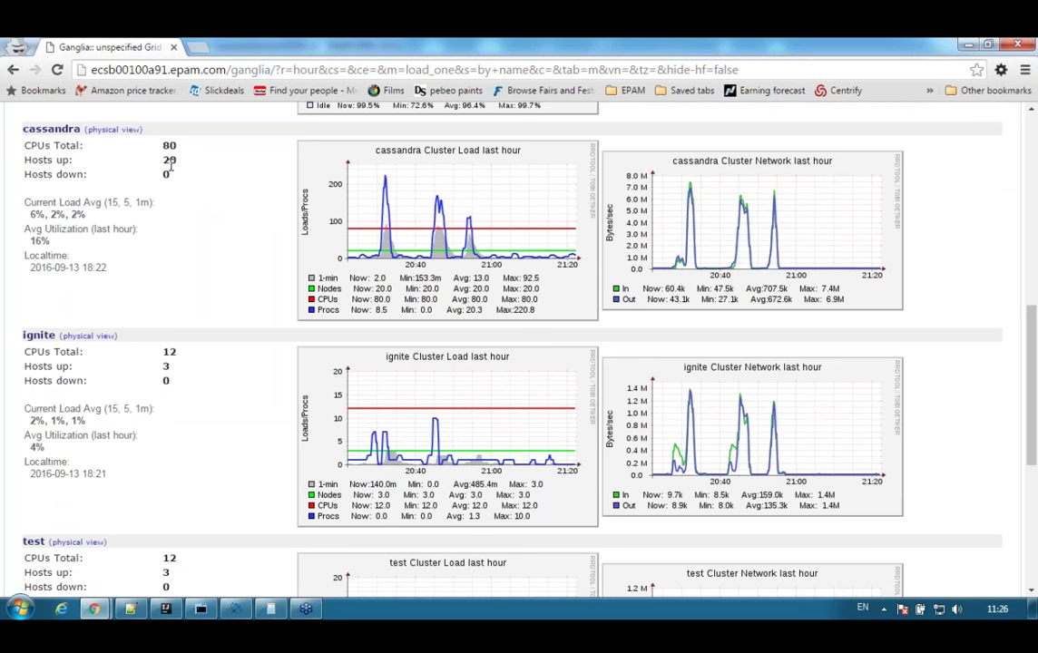
# Open the cassandra cluster's physical view and inspect the CPU and memory of node ecsb00100aa4.epam.com.
pyautogui.click(182, 213)
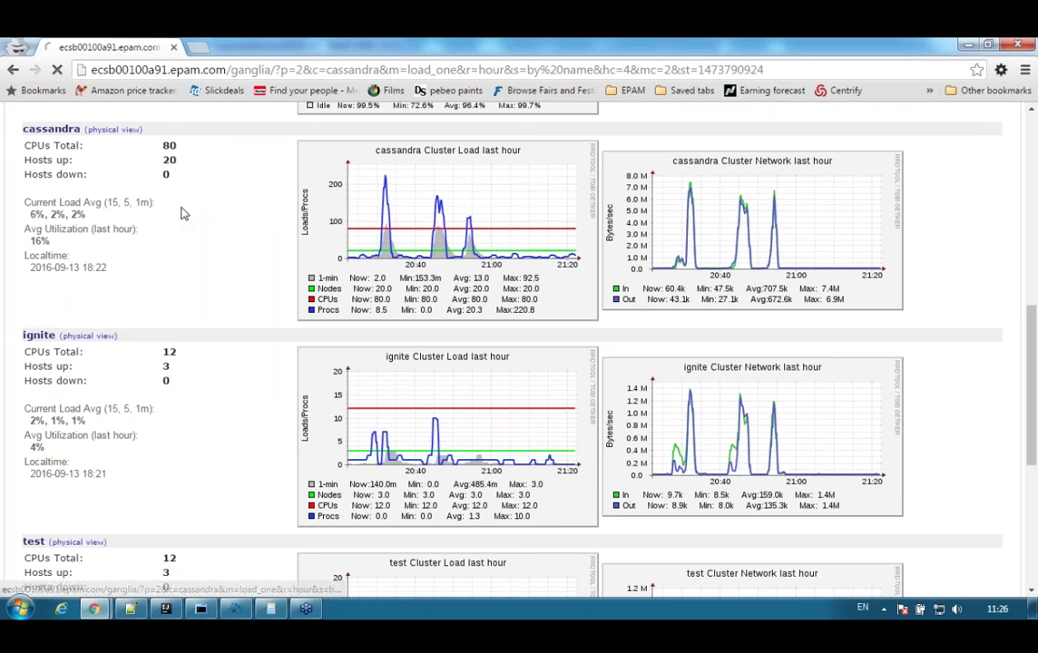
pyautogui.scroll(-1, 100, 292)
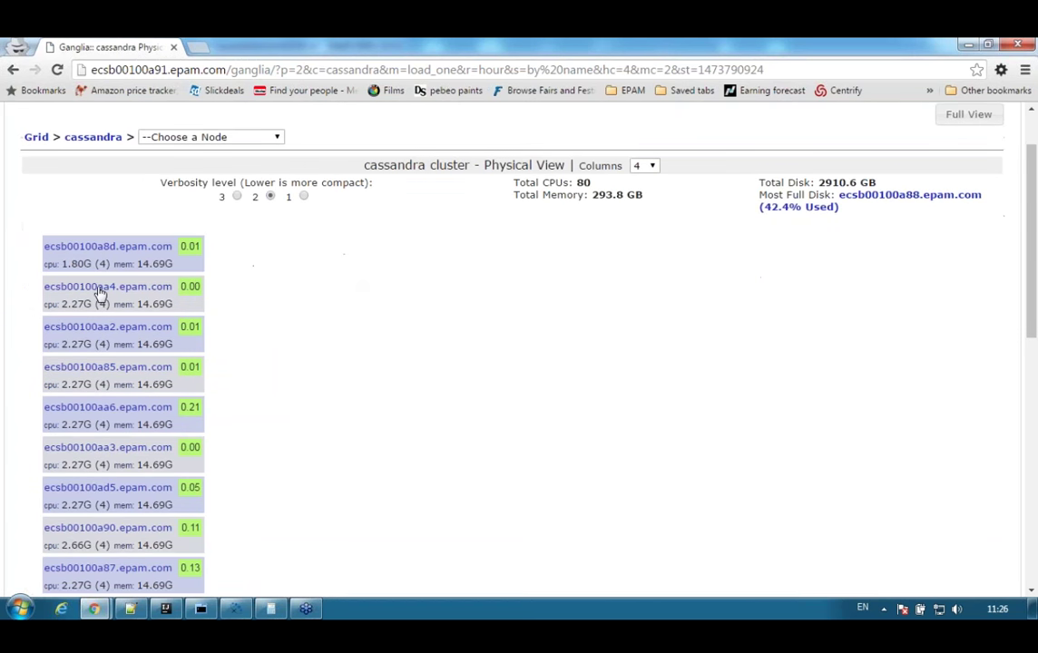
pyautogui.click(102, 288)
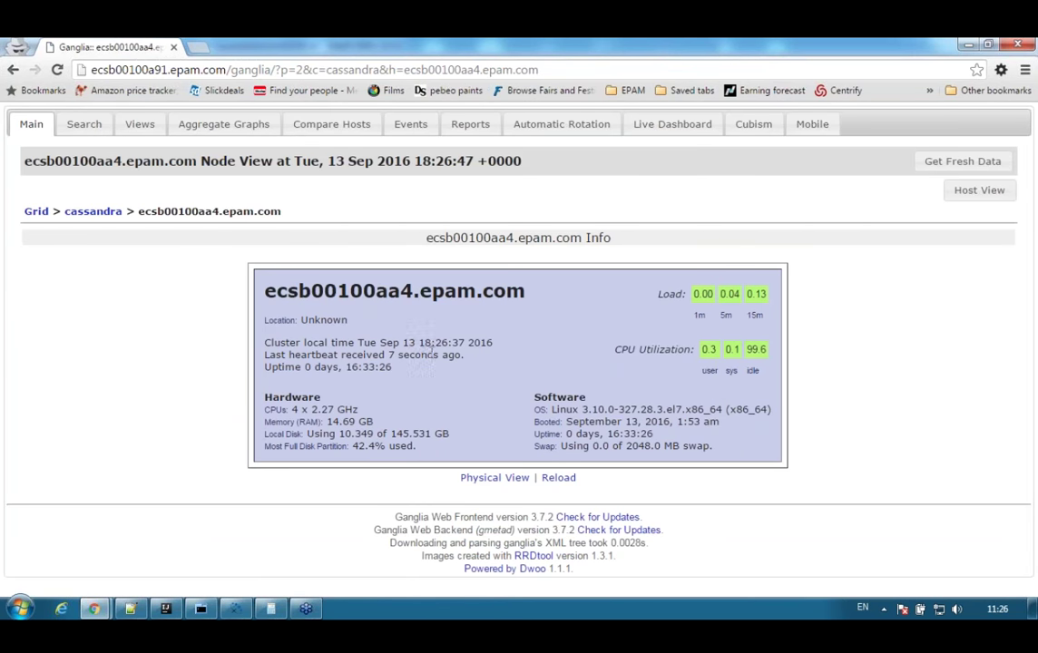
pyautogui.doubleClick(293, 409)
pyautogui.moveTo(327, 422); pyautogui.dragTo(372, 424)
# Return to the grid report and examine the ignite cluster's CPU and host summary.
pyautogui.click(40, 214)
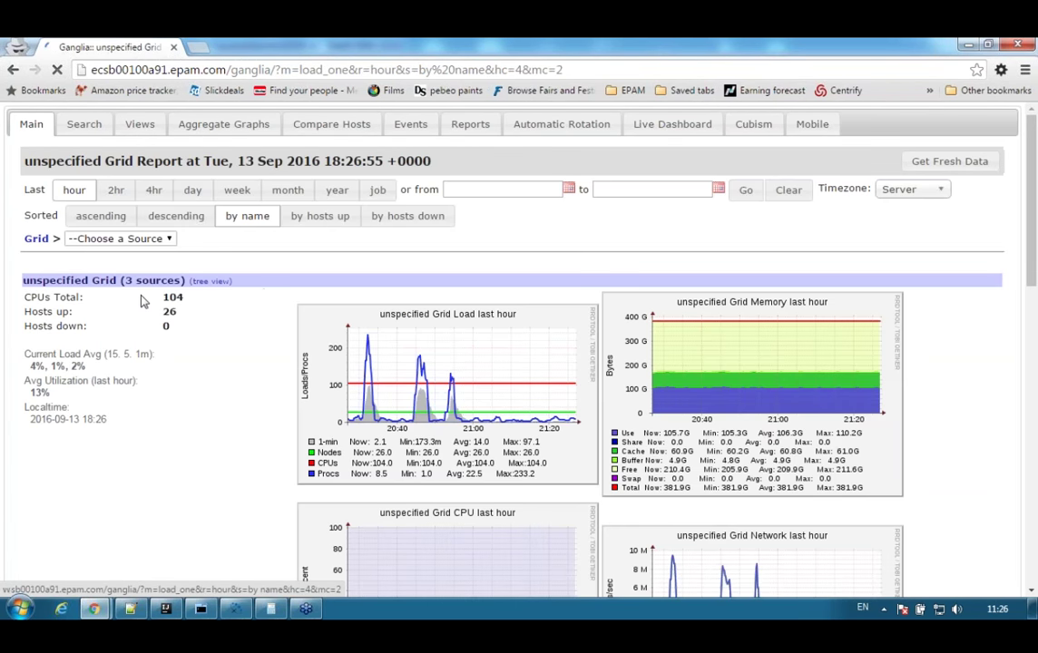
pyautogui.scroll(-3, 243, 354)
pyautogui.scroll(-5, 243, 354)
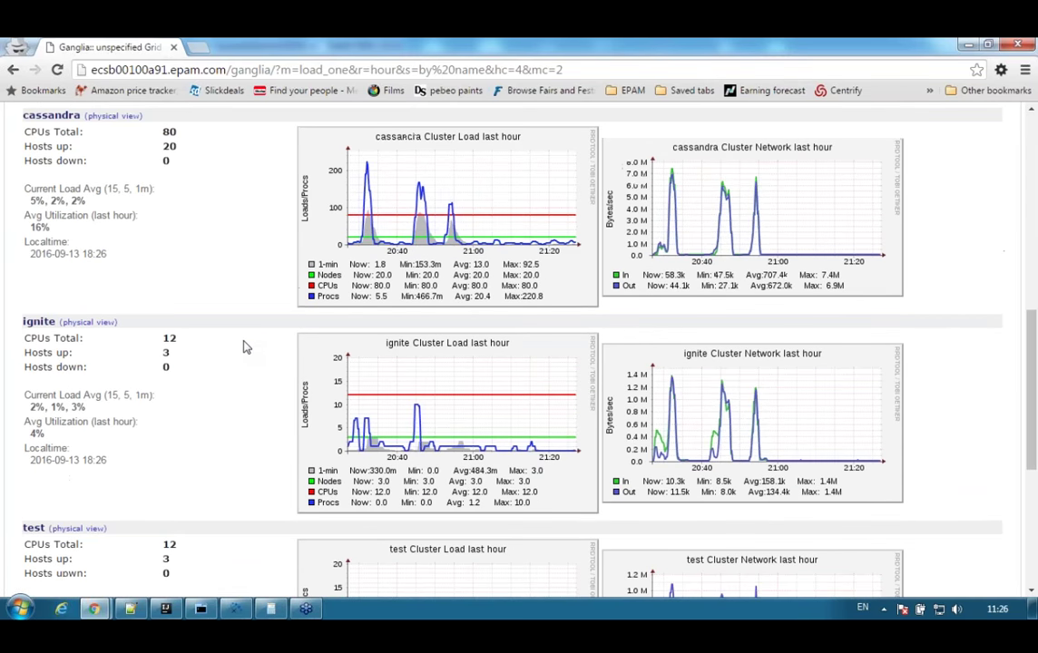
pyautogui.moveTo(107, 278); pyautogui.dragTo(28, 276)
pyautogui.click(227, 301)
# Open the ignite cluster's physical view and inspect the memory of node ecsb00100a94.epam.com.
pyautogui.click(88, 246)
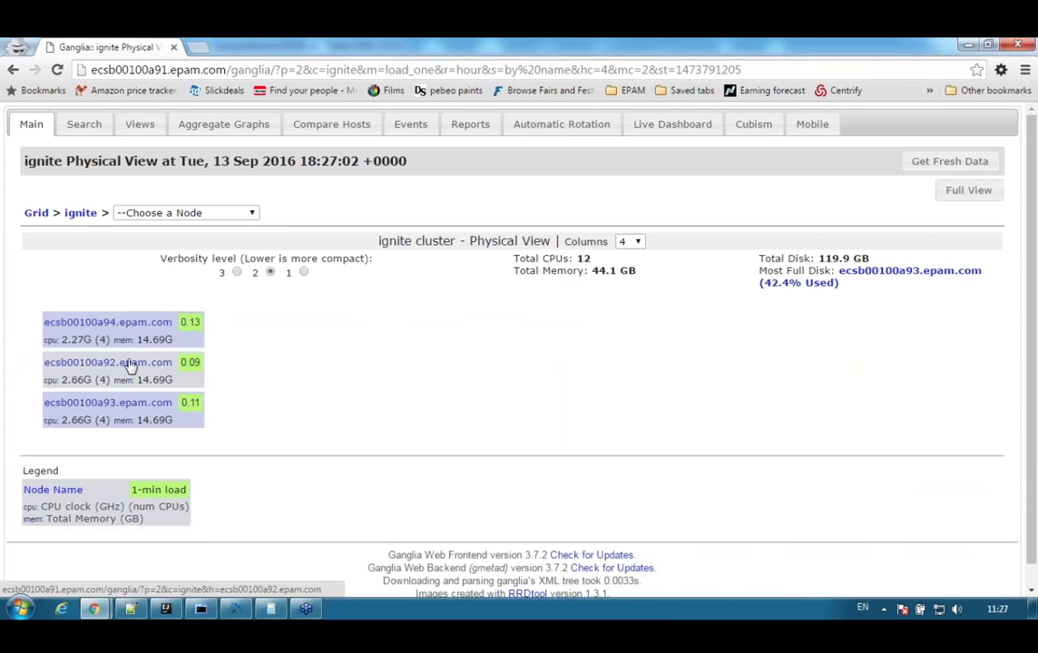
pyautogui.click(93, 324)
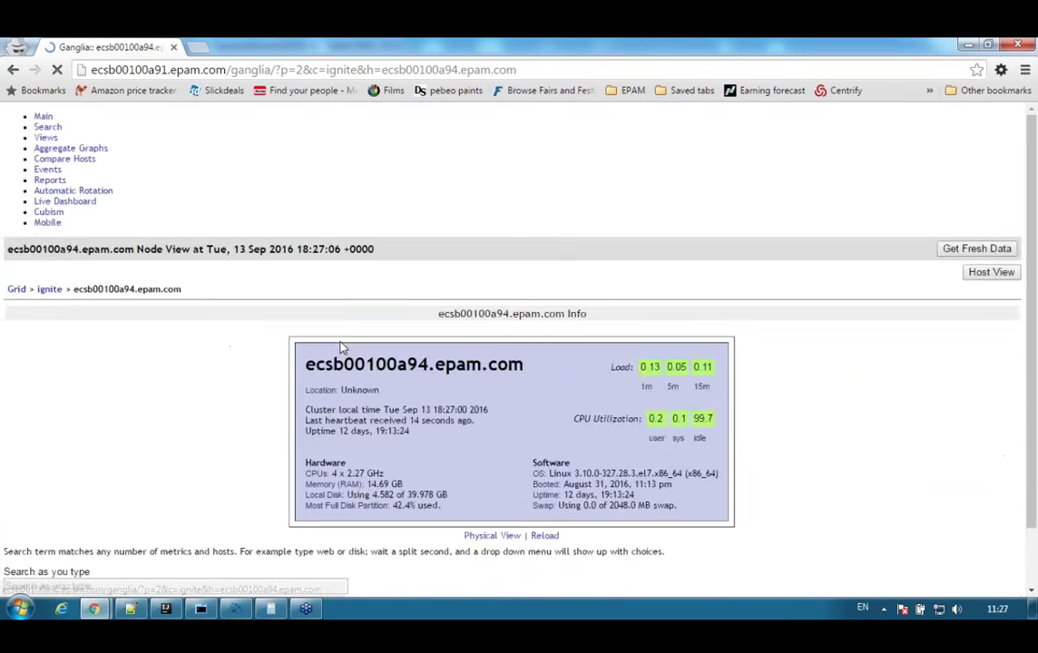
pyautogui.moveTo(326, 422); pyautogui.dragTo(389, 420)
# Return to the grid report and examine the test cluster's host summary and load graphs.
pyautogui.click(36, 211)
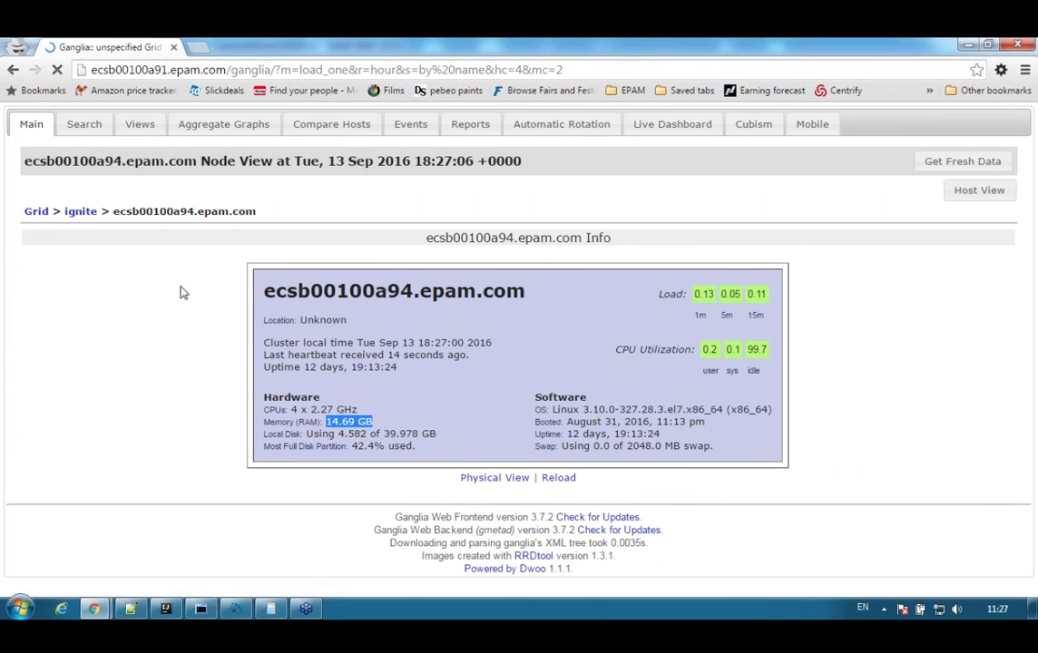
pyautogui.scroll(-8, 262, 331)
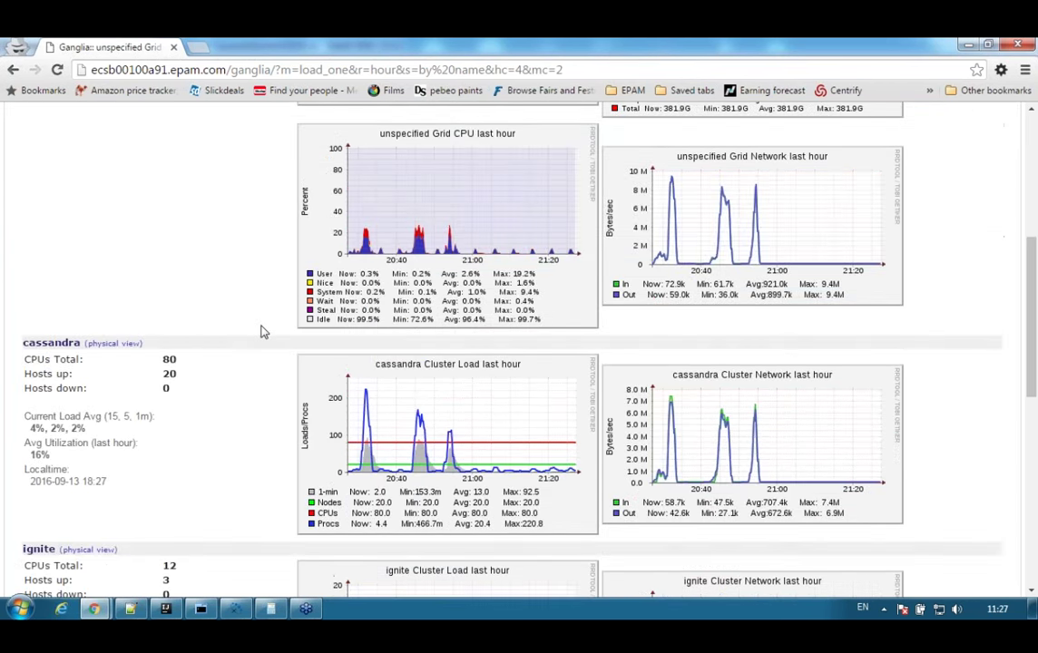
pyautogui.scroll(-3, 262, 331)
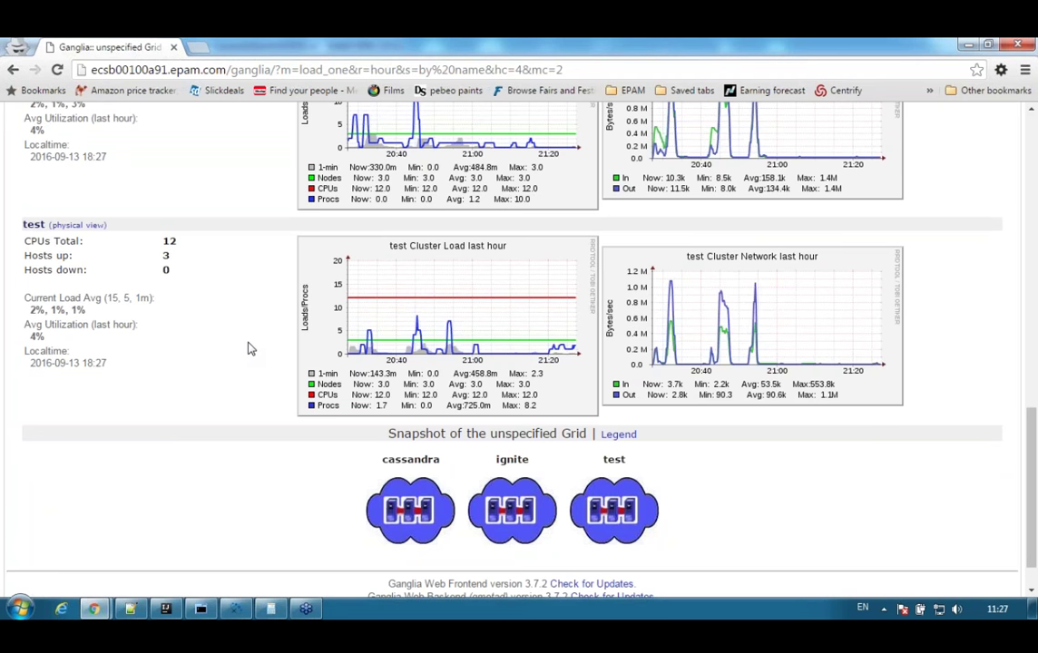
# Switch to MTPuTTY and run ./orders-load-tests.sh in the i-79c799ae TEST session.
pyautogui.scroll(4, 247, 348)
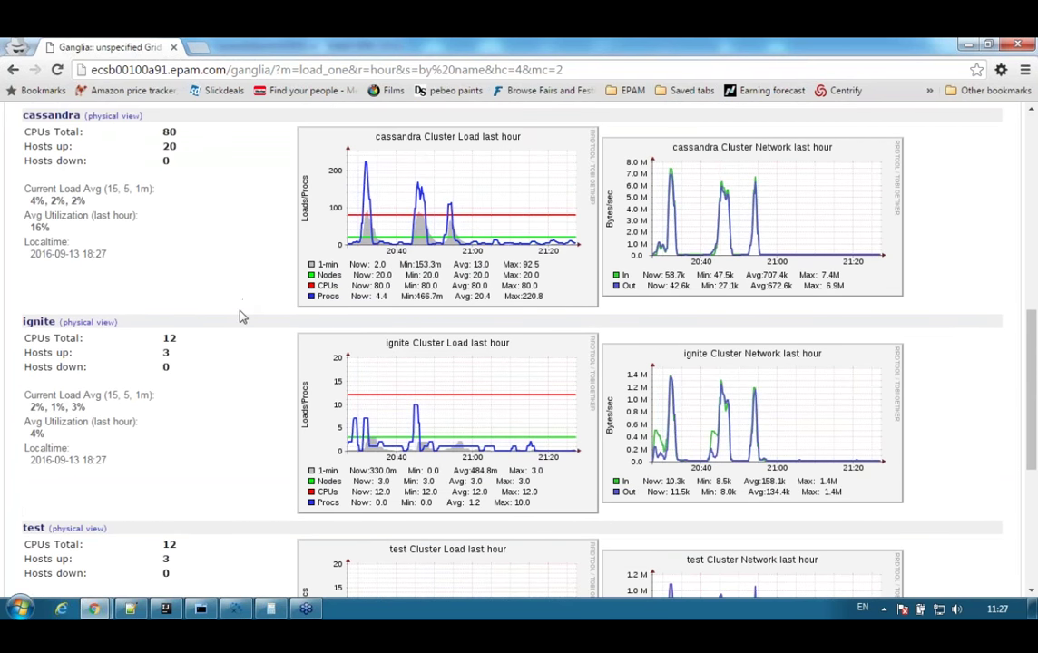
pyautogui.scroll(-3, 242, 316)
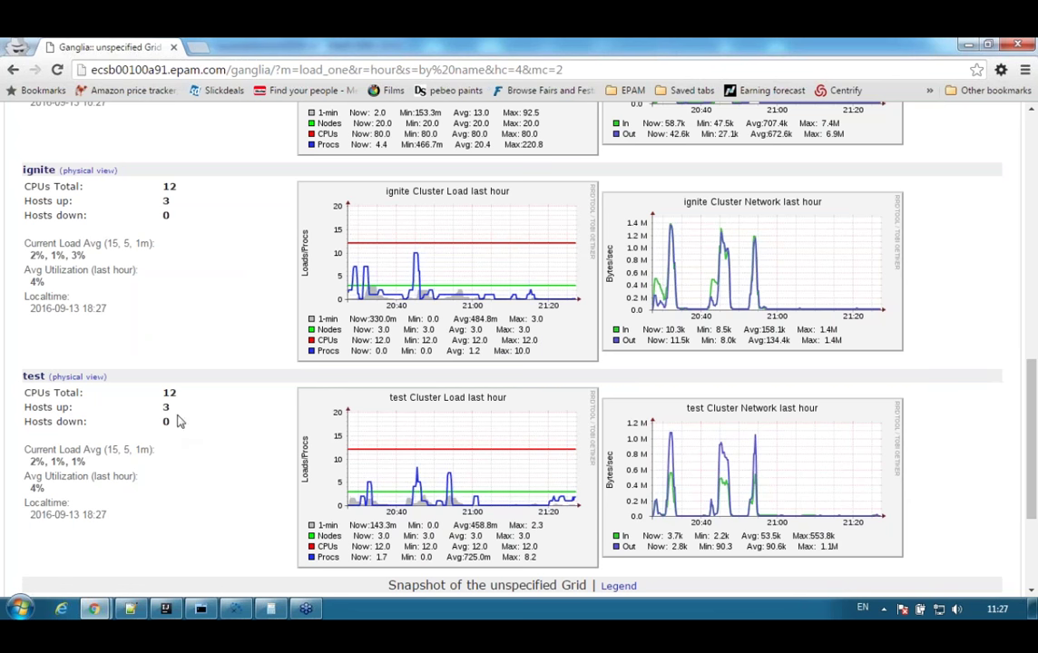
pyautogui.click(205, 611)
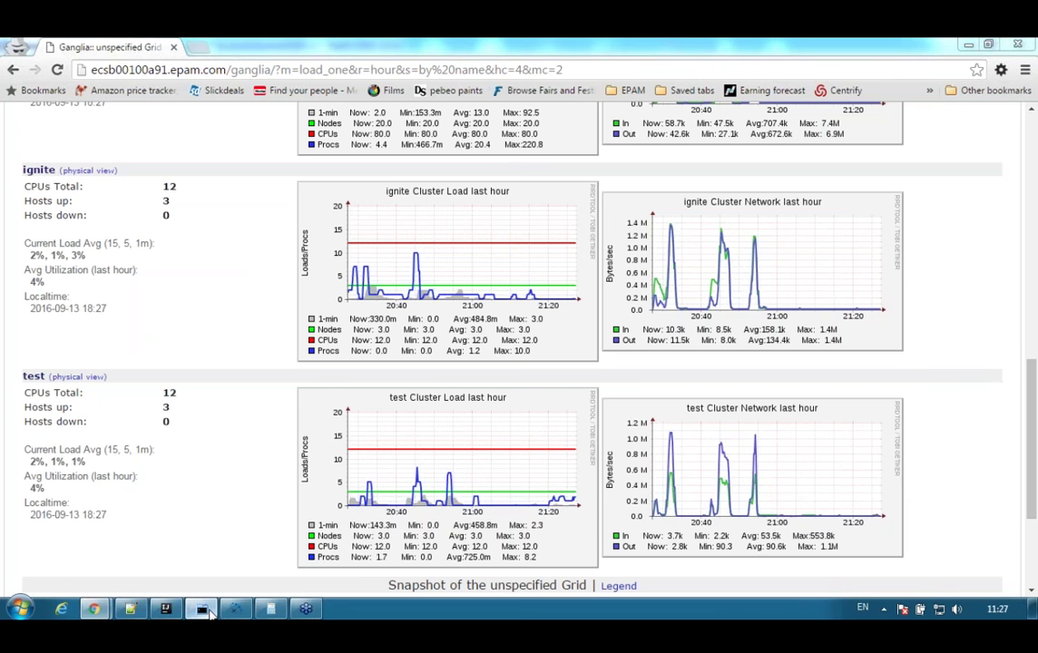
pyautogui.write('./or')
pyautogui.press('Tab')
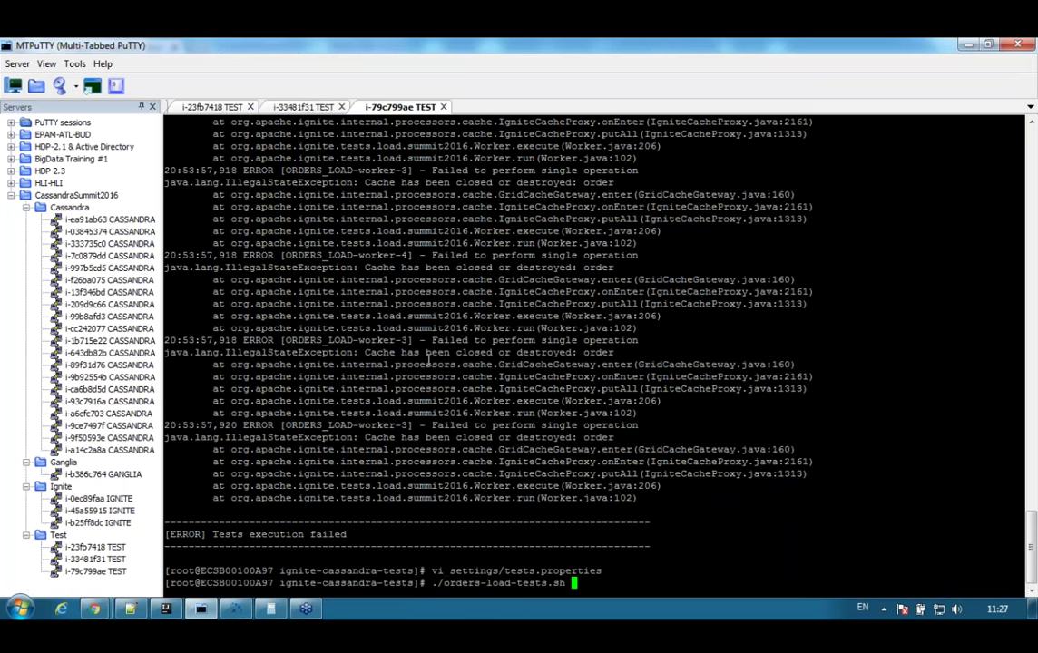
pyautogui.press('Return')
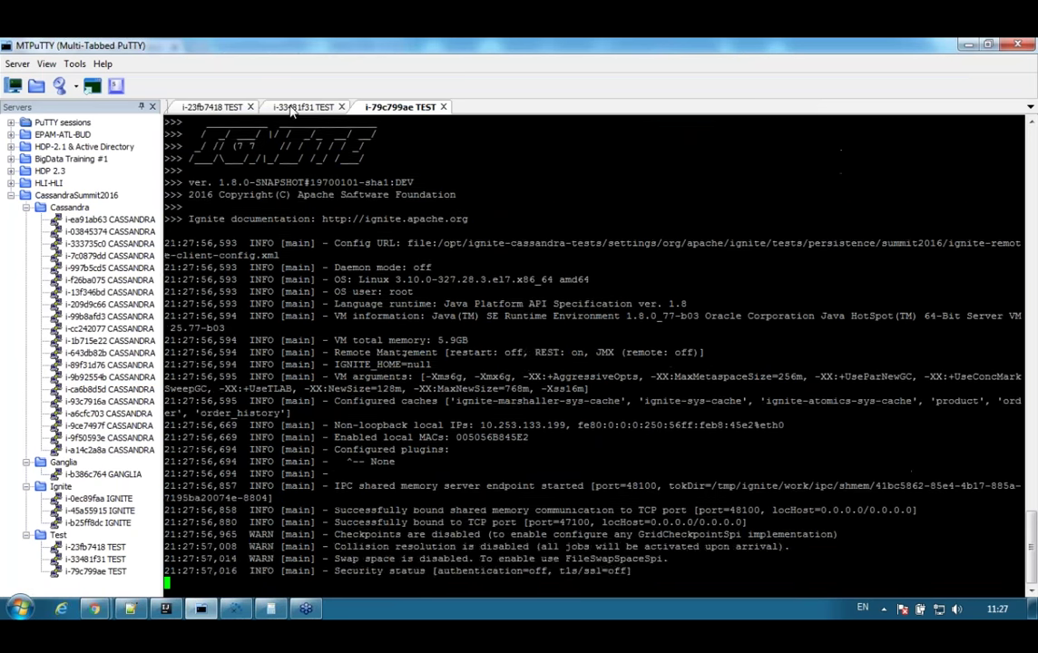
# Run ./orders-load-tests.sh in the i-33481f31 TEST and i-23fb7418 TEST sessions as well.
pyautogui.hotkey('ctrl', 'shift', 'Tab')
pyautogui.press('Return')
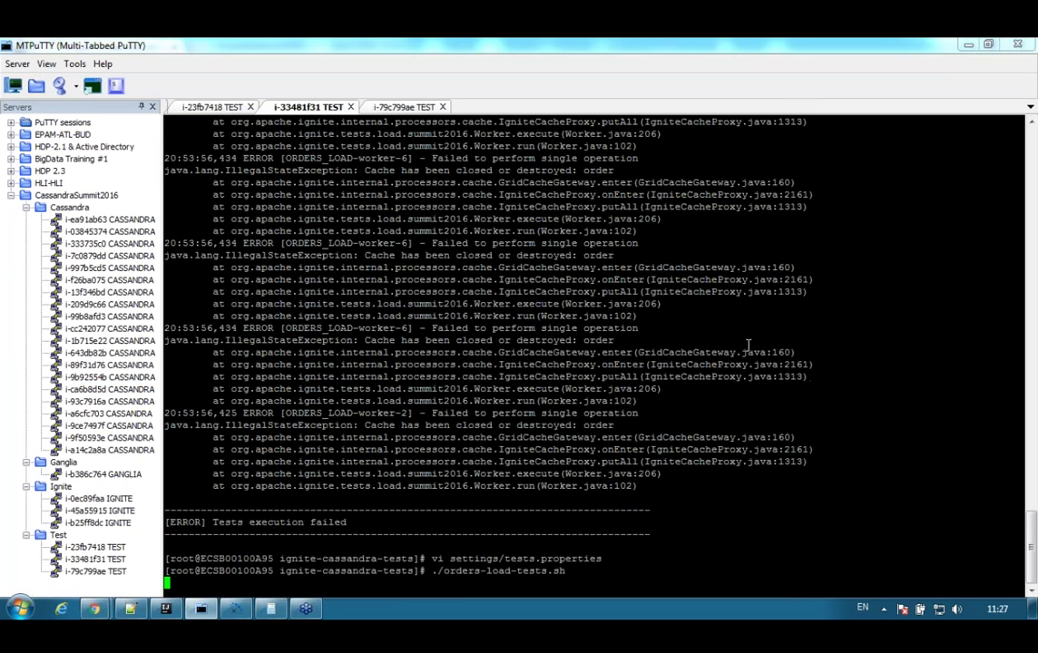
pyautogui.click(380, 107)
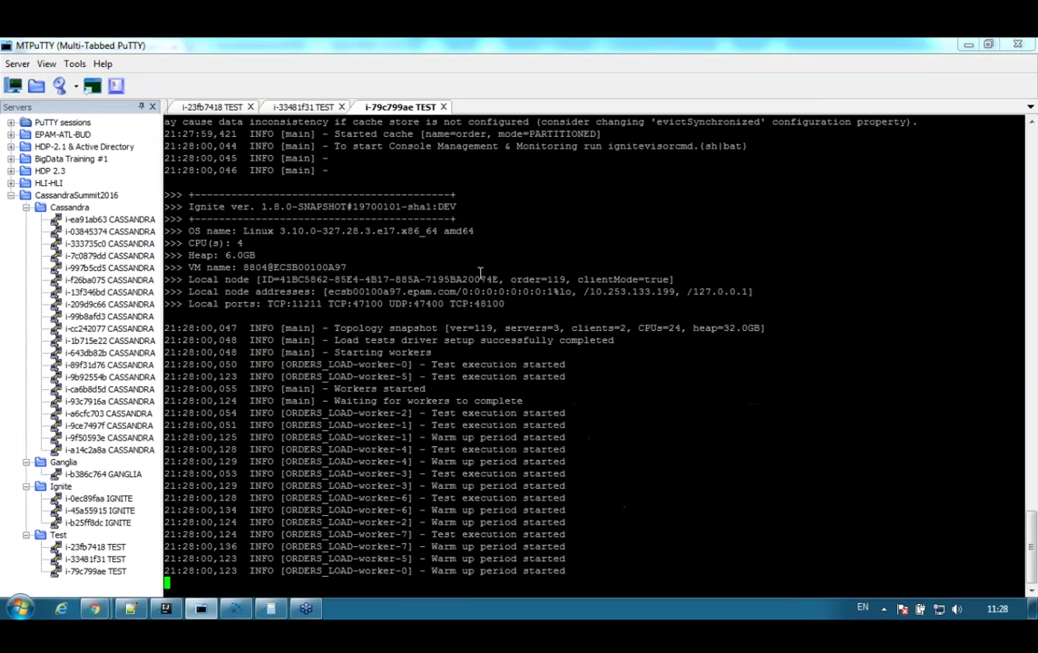
pyautogui.click(311, 107)
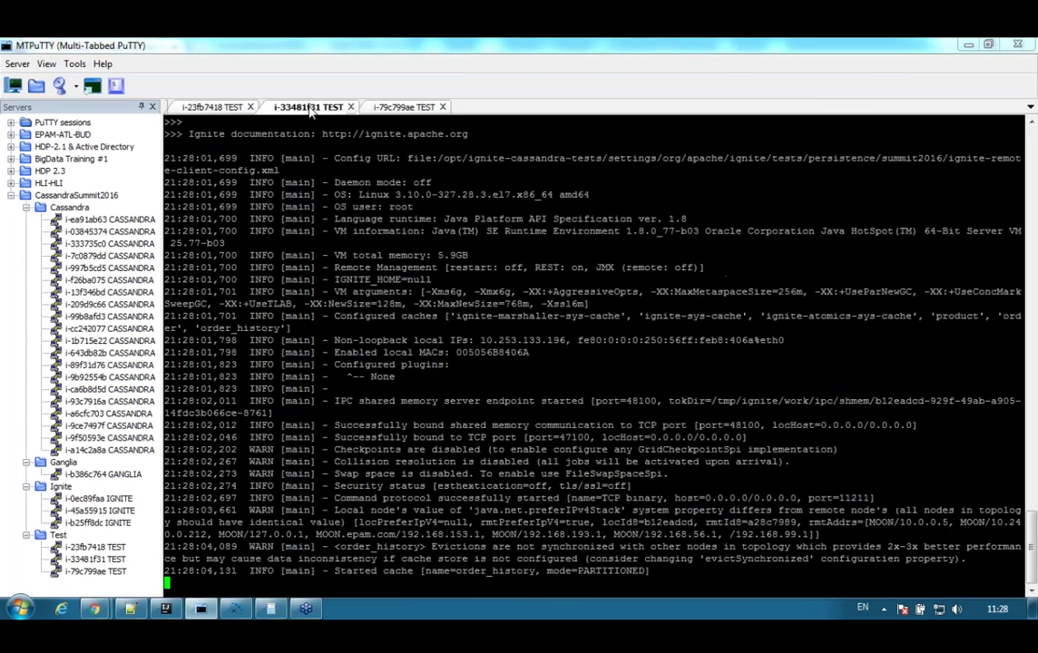
pyautogui.hotkey('ctrl', 'shift', 'Tab')
pyautogui.write('./orders-load-tests.sh')
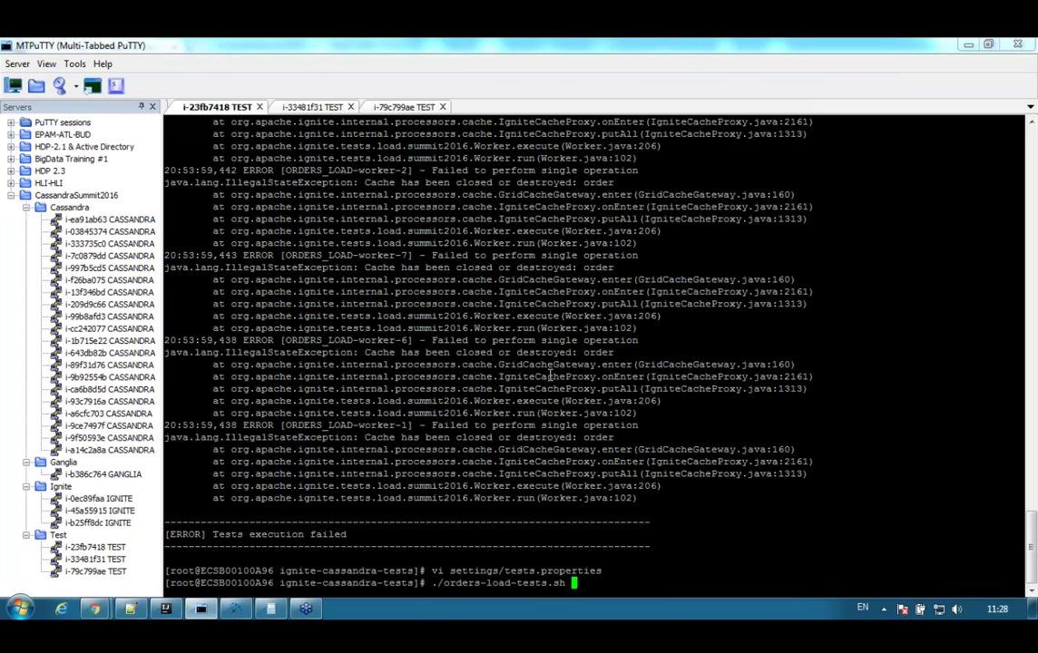
pyautogui.press('Return')
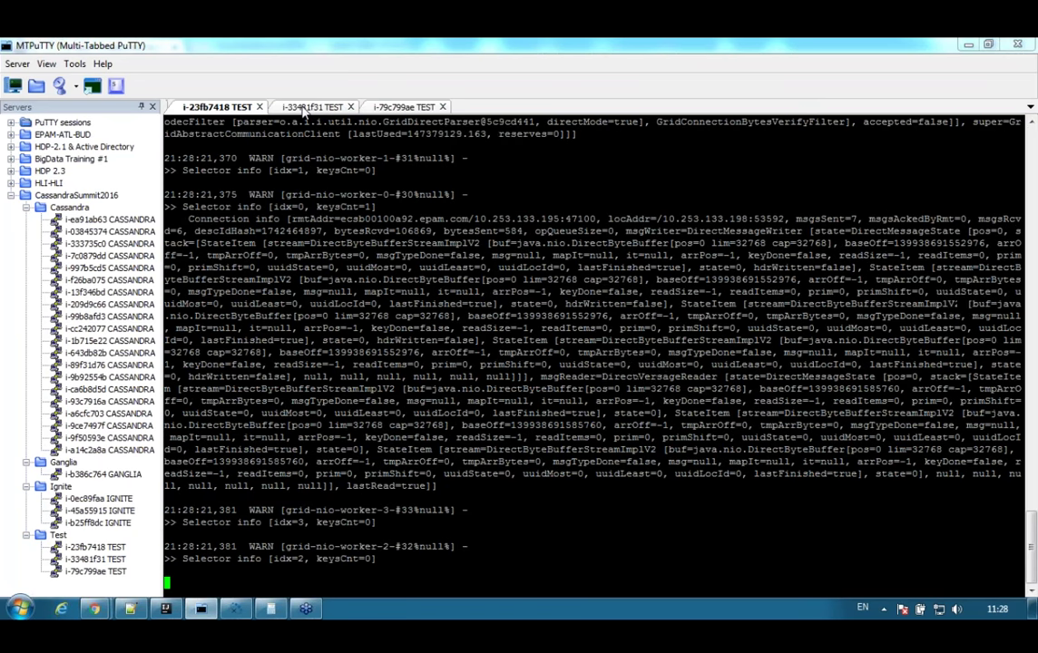
# Check the warm-up speed and progress of the orders load test in all three TEST sessions.
pyautogui.click(305, 108)
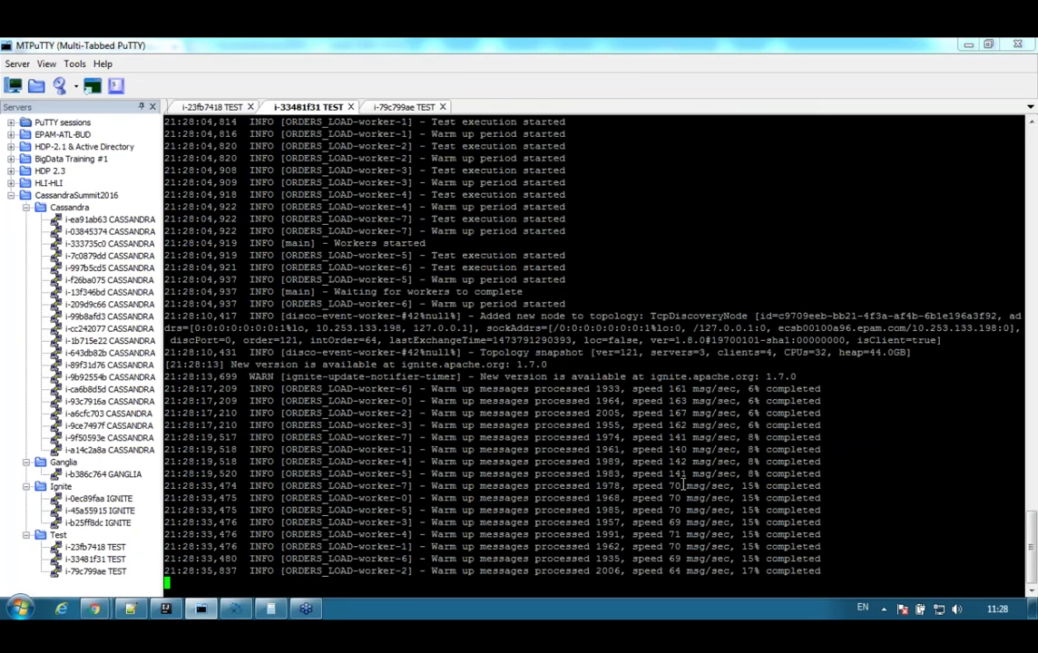
pyautogui.doubleClick(675, 521)
pyautogui.click(379, 107)
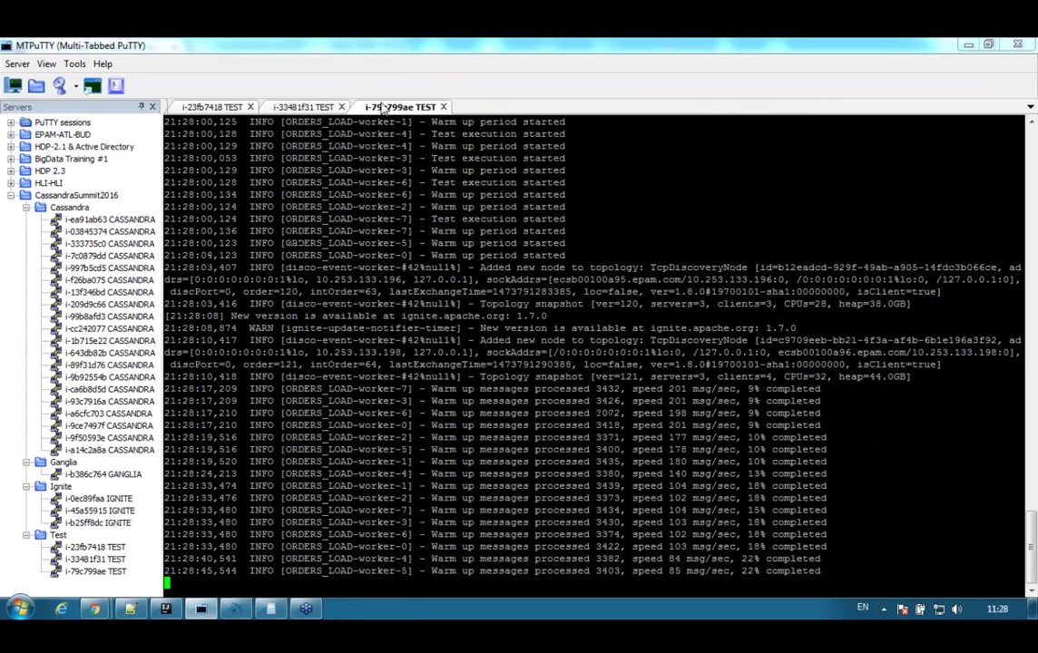
pyautogui.click(223, 108)
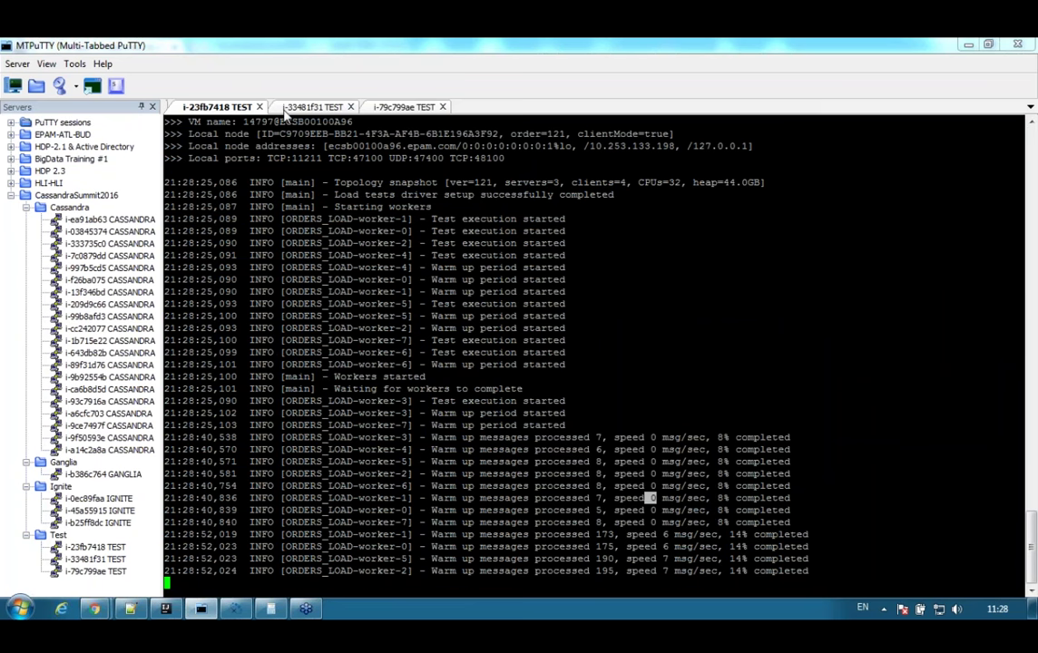
# Switch to IntelliJ IDEA, clear the database console output and close all old query result tabs.
pyautogui.click(178, 613)
pyautogui.click(549, 202)
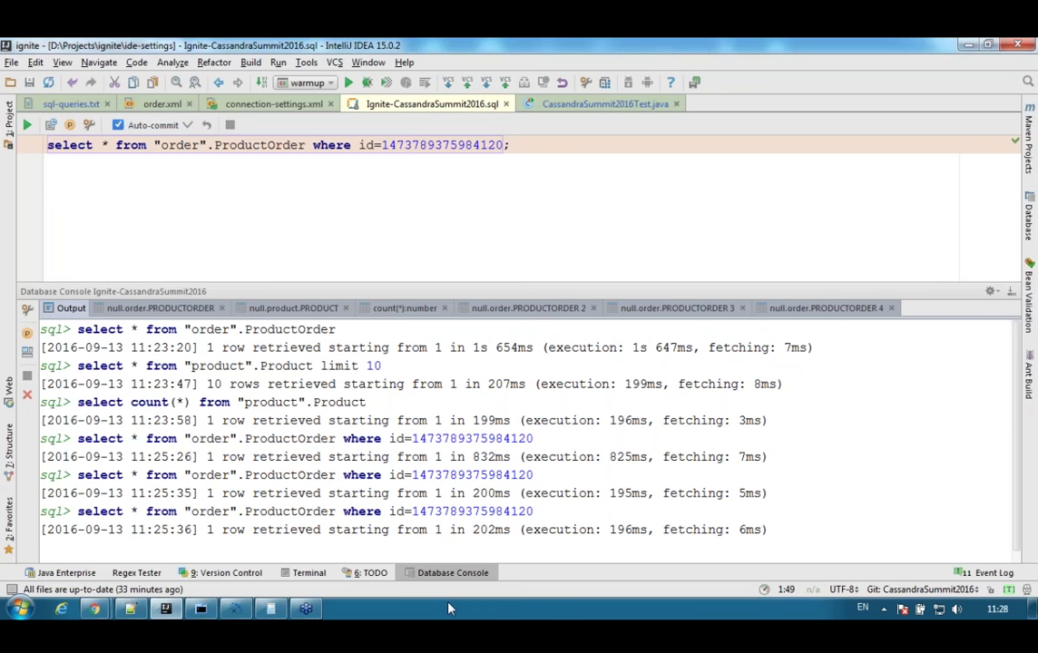
pyautogui.rightClick(399, 416)
pyautogui.click(474, 492)
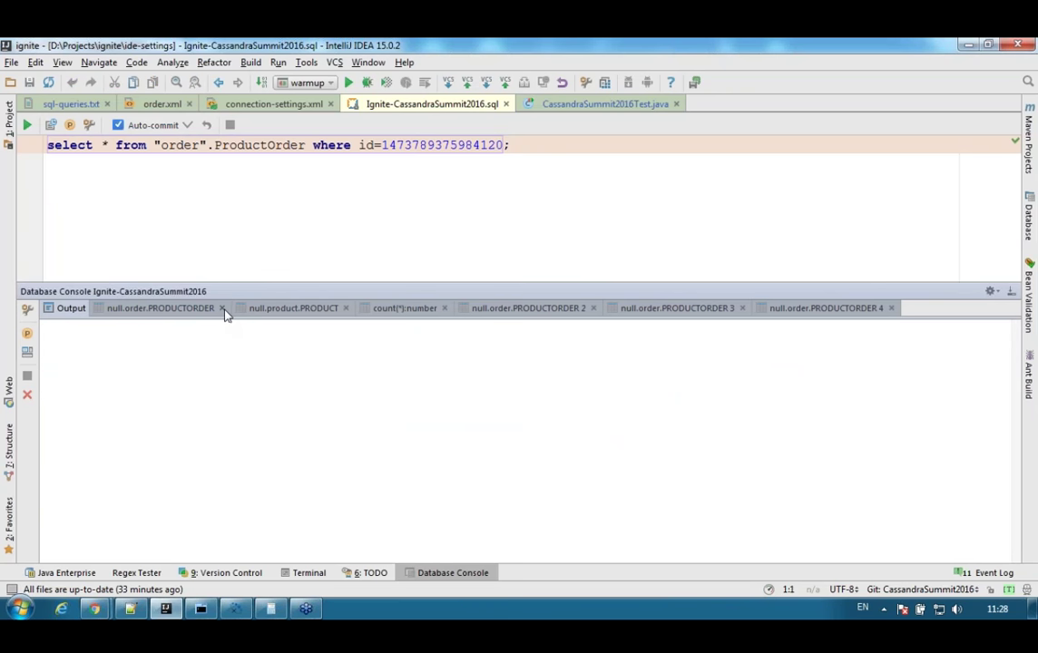
pyautogui.click(221, 308)
pyautogui.click(203, 309)
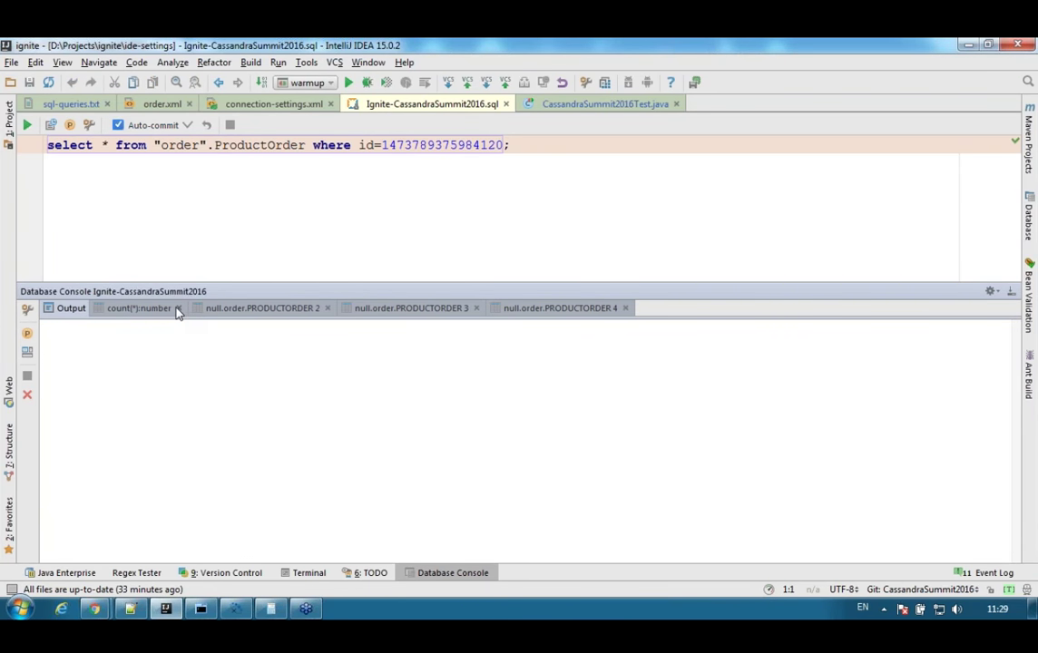
pyautogui.click(178, 309)
pyautogui.click(228, 308)
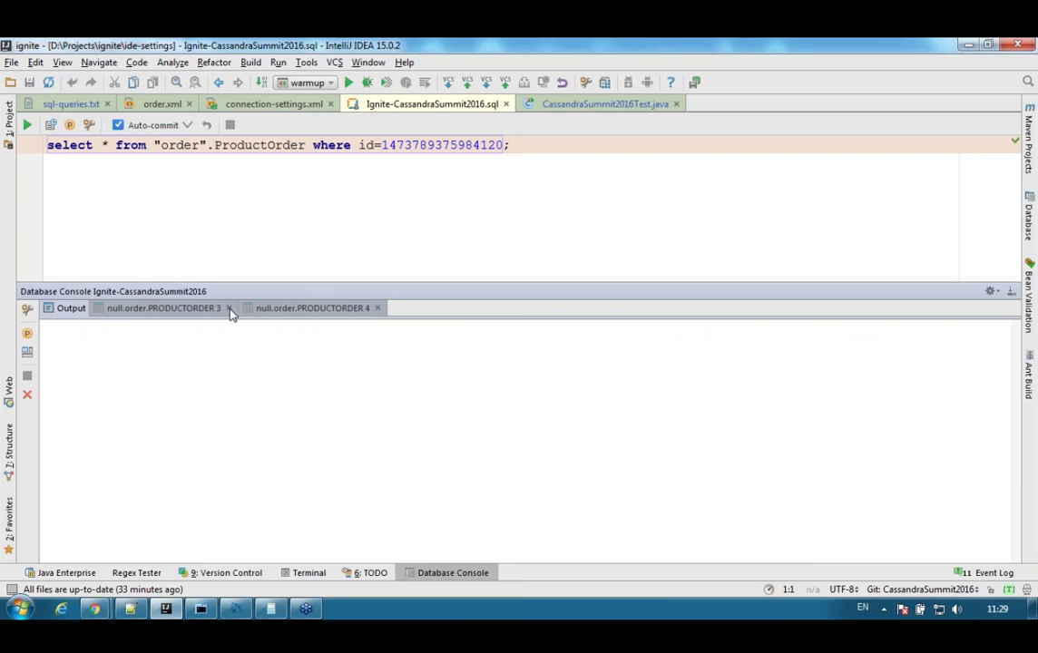
pyautogui.click(228, 308)
pyautogui.click(227, 309)
pyautogui.moveTo(314, 283); pyautogui.dragTo(363, 413)
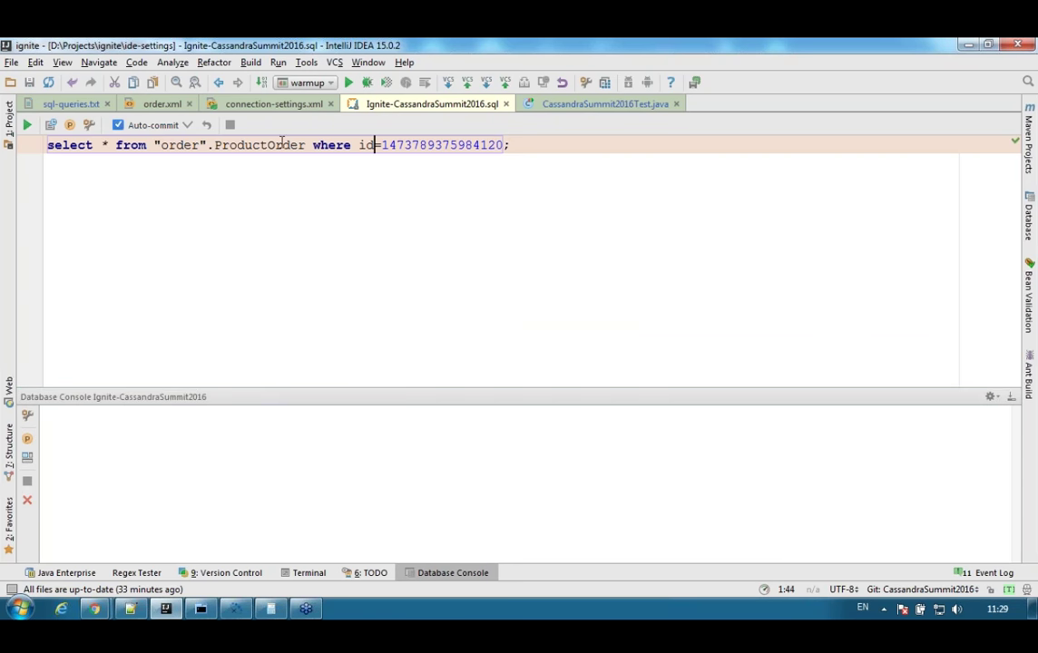
# Rewrite the query as select count(*) from "order".ProductOrder, without the where condition.
pyautogui.click(308, 144)
pyautogui.hotkey('shift', 'End')
pyautogui.press('Delete')
pyautogui.press('Home')
pyautogui.hotkey('ctrl', 'Right')
pyautogui.press('Right')
pyautogui.write('count')
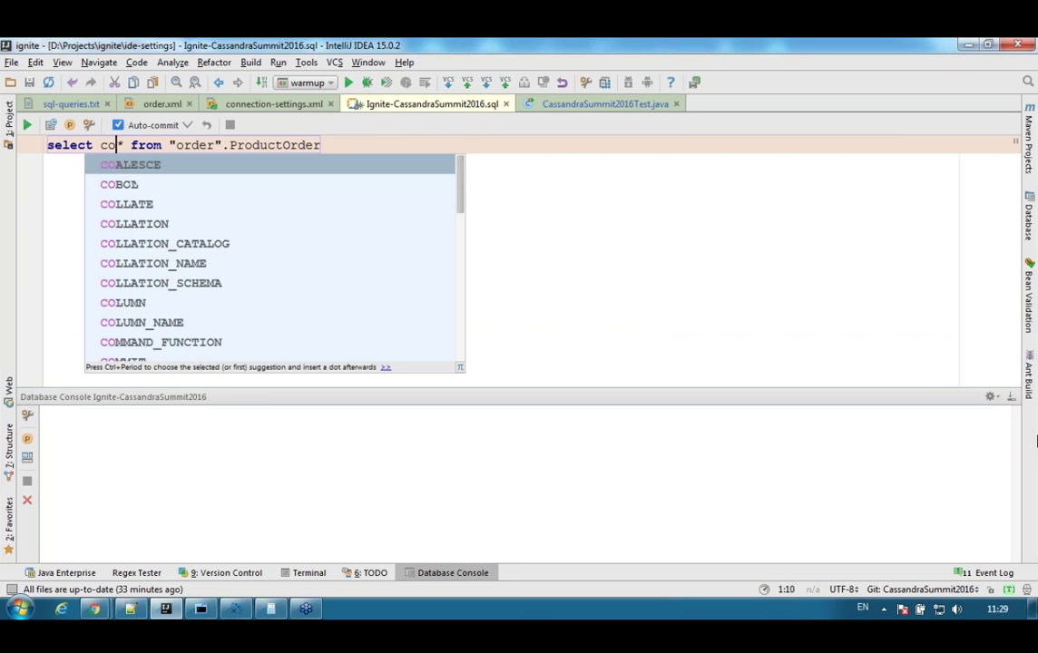
pyautogui.write('(')
pyautogui.press('Right')
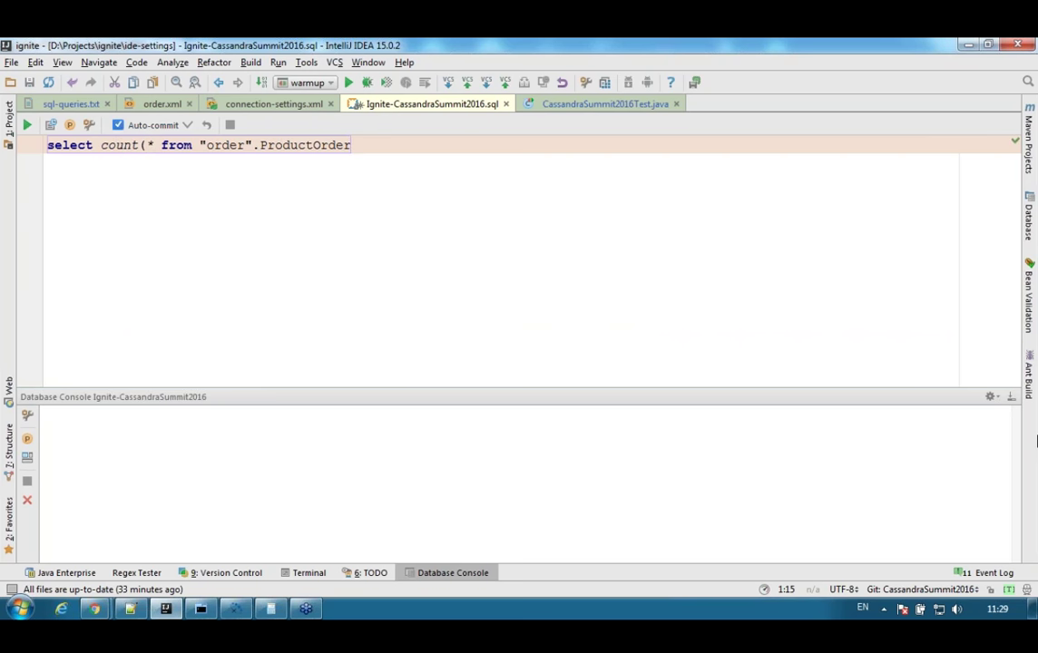
pyautogui.write(')')
# Execute the order count query and show its result grid in the enlarged database console.
pyautogui.hotkey('ctrl', 'a')
pyautogui.hotkey('ctrl', 'Return')
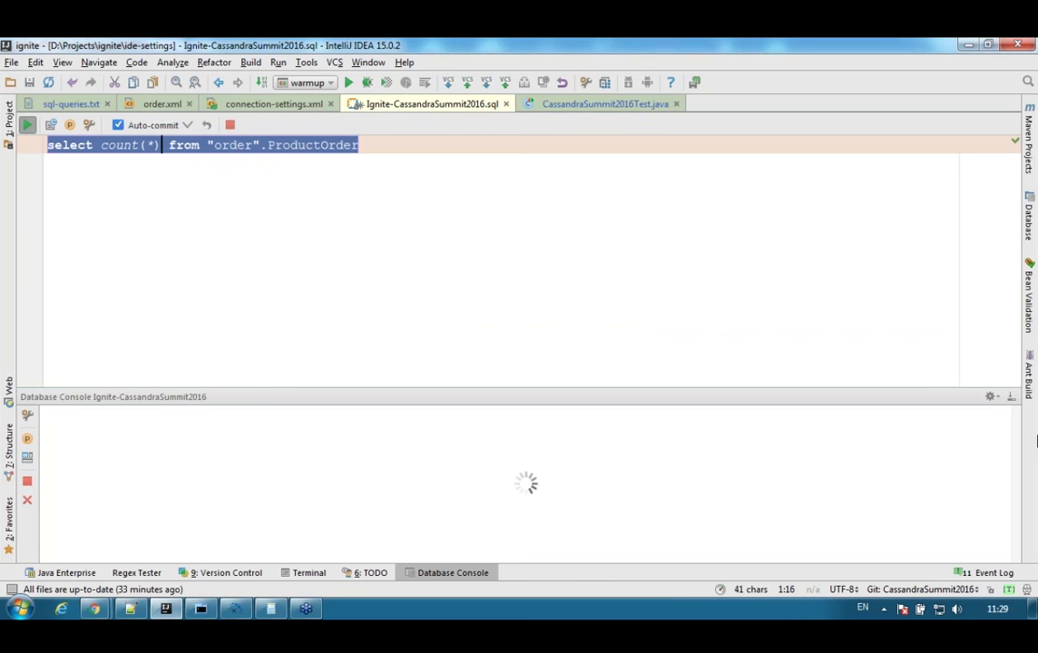
pyautogui.moveTo(343, 390); pyautogui.dragTo(361, 324)
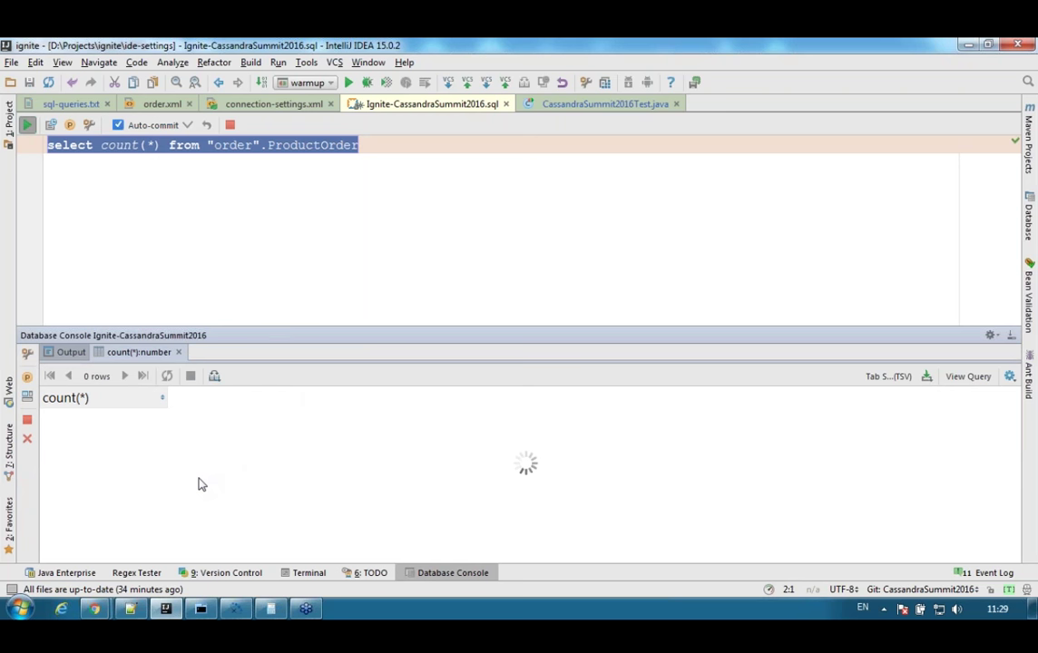
pyautogui.click(88, 355)
pyautogui.click(116, 353)
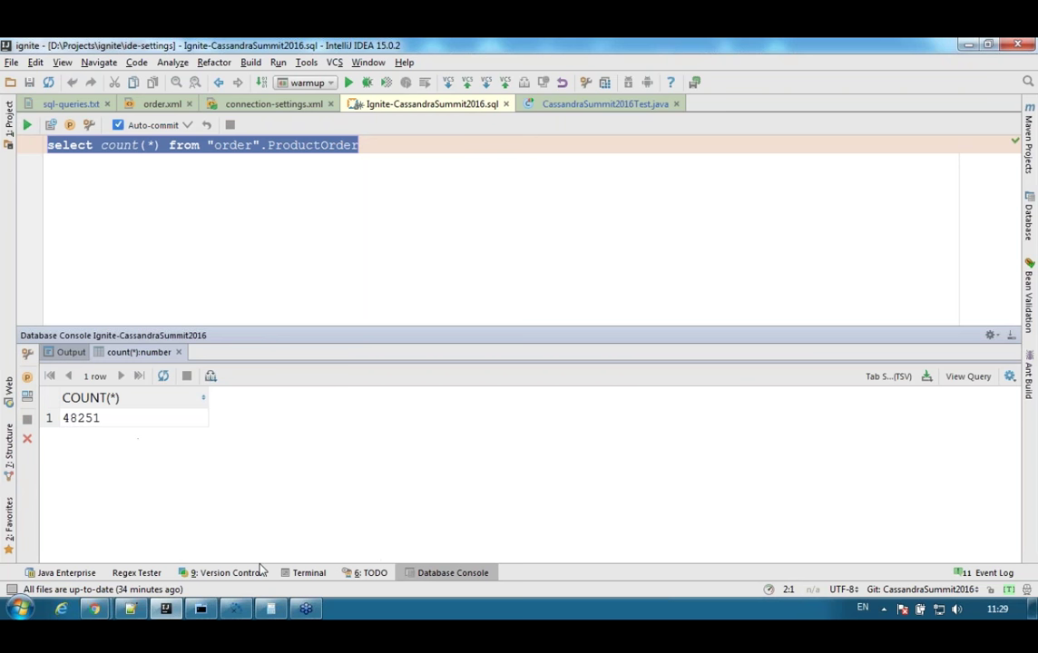
# Return to MTPuTTY and compare the load test's message speeds across the three TEST sessions.
pyautogui.click(203, 607)
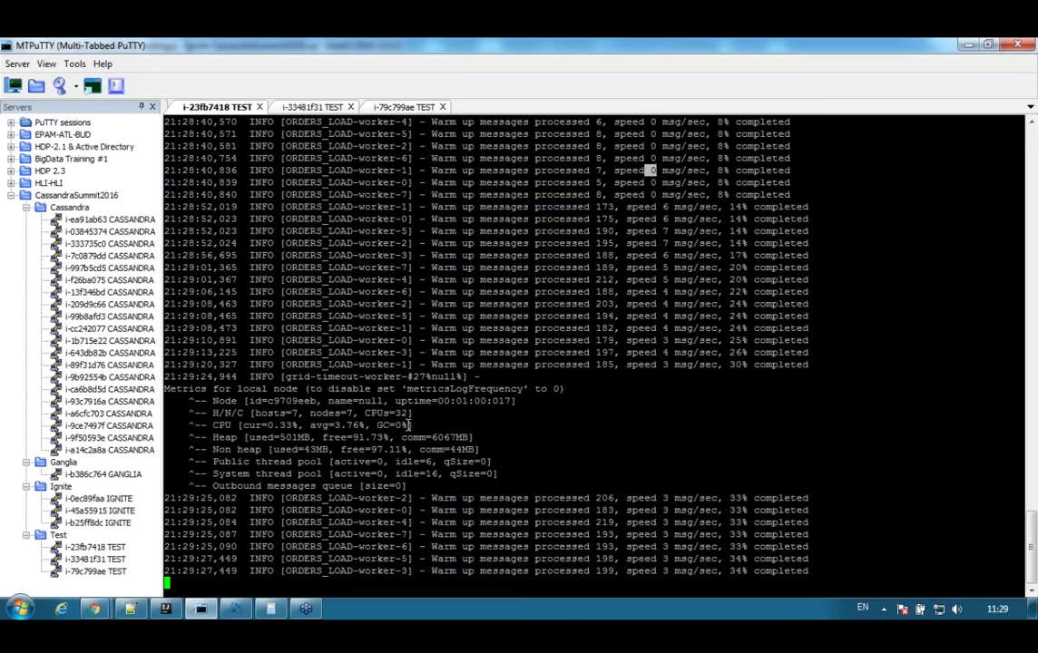
pyautogui.click(291, 107)
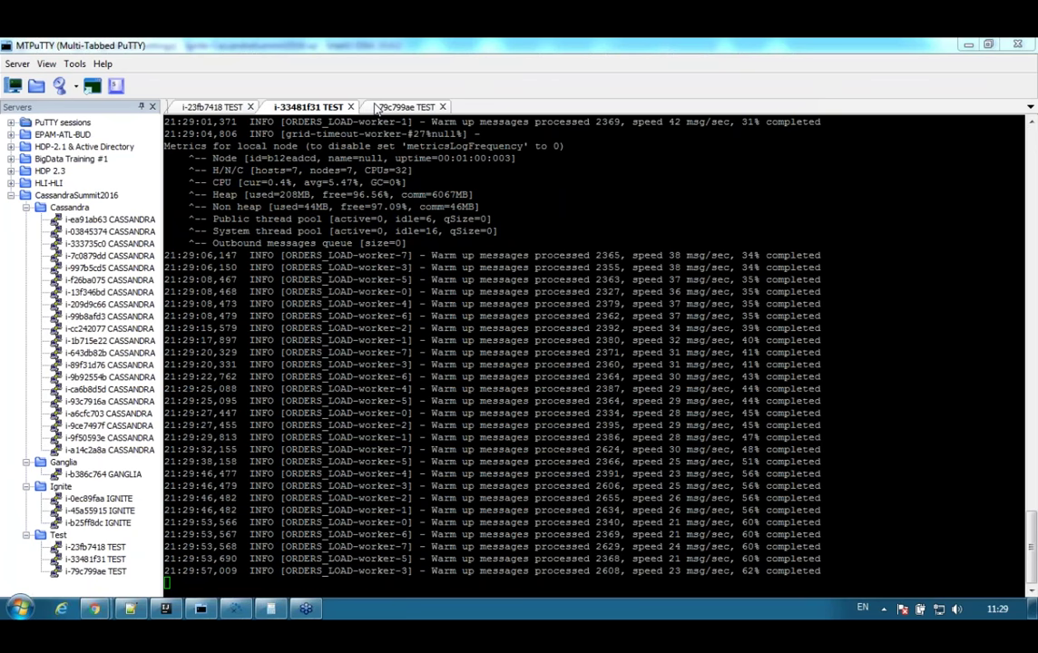
pyautogui.click(377, 107)
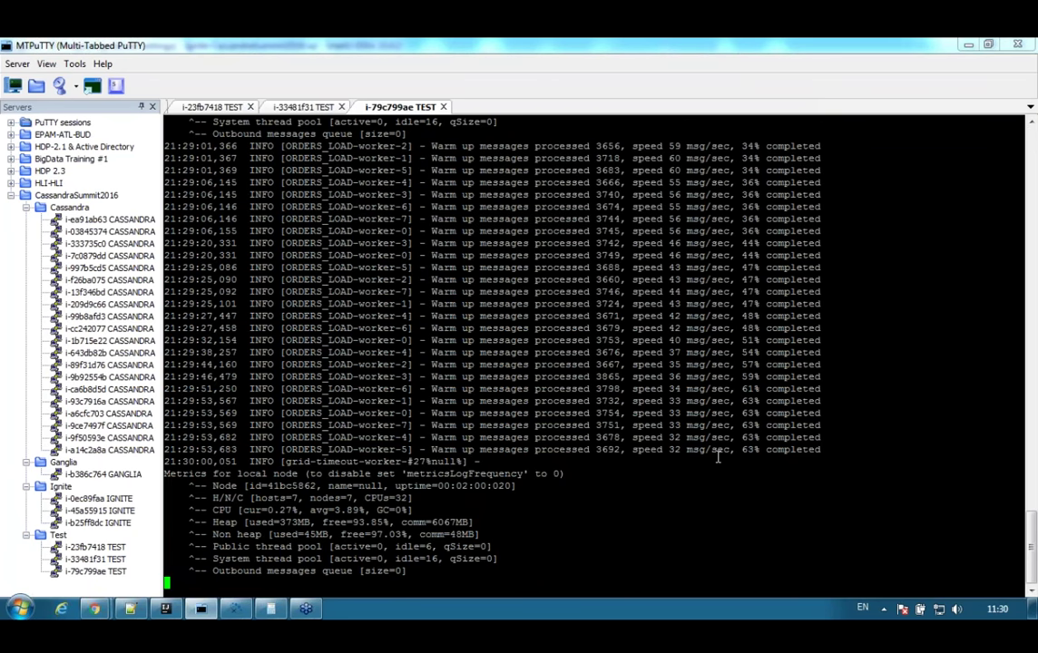
pyautogui.click(211, 108)
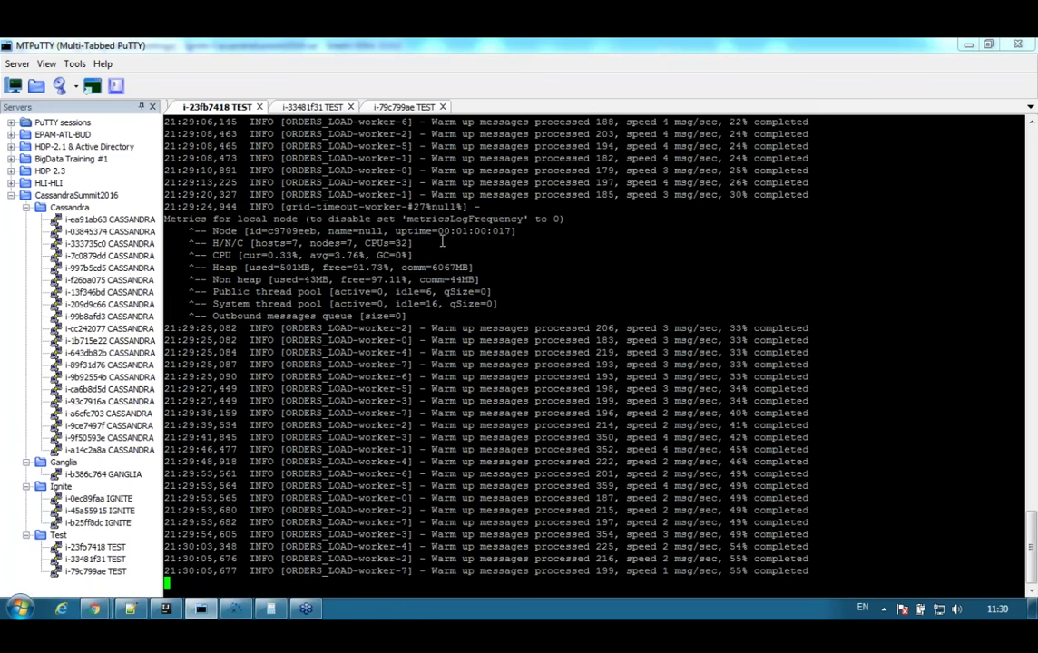
# Switch to the Ganglia grid report in Chrome, refresh its data and examine the cassandra cluster's current load average.
pyautogui.moveTo(94, 608)
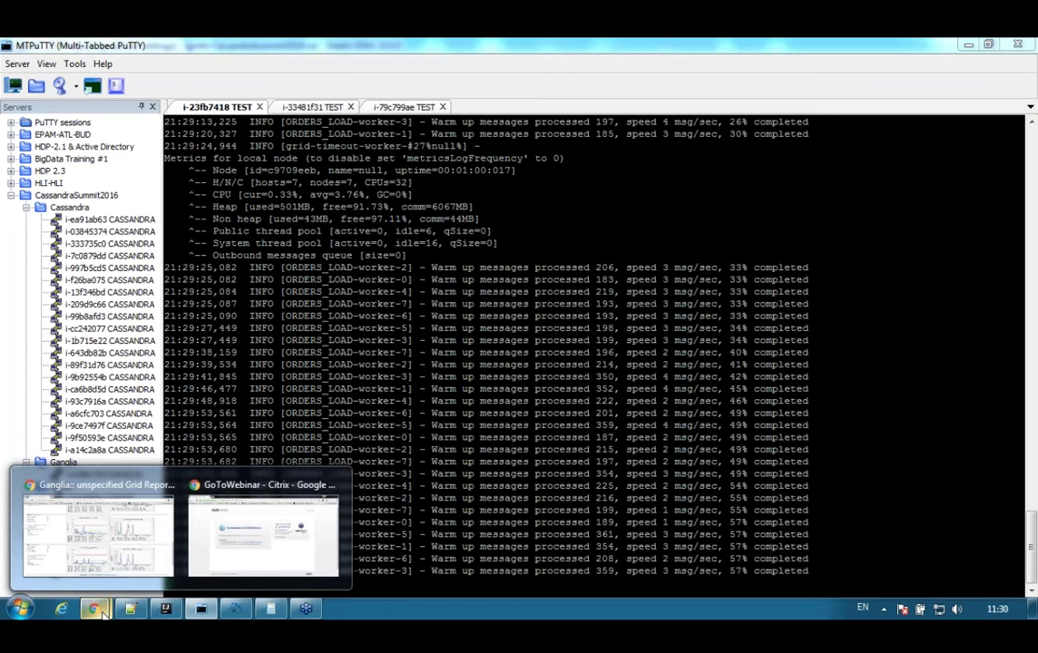
pyautogui.click(123, 543)
pyautogui.scroll(8, 996, 189)
pyautogui.click(949, 162)
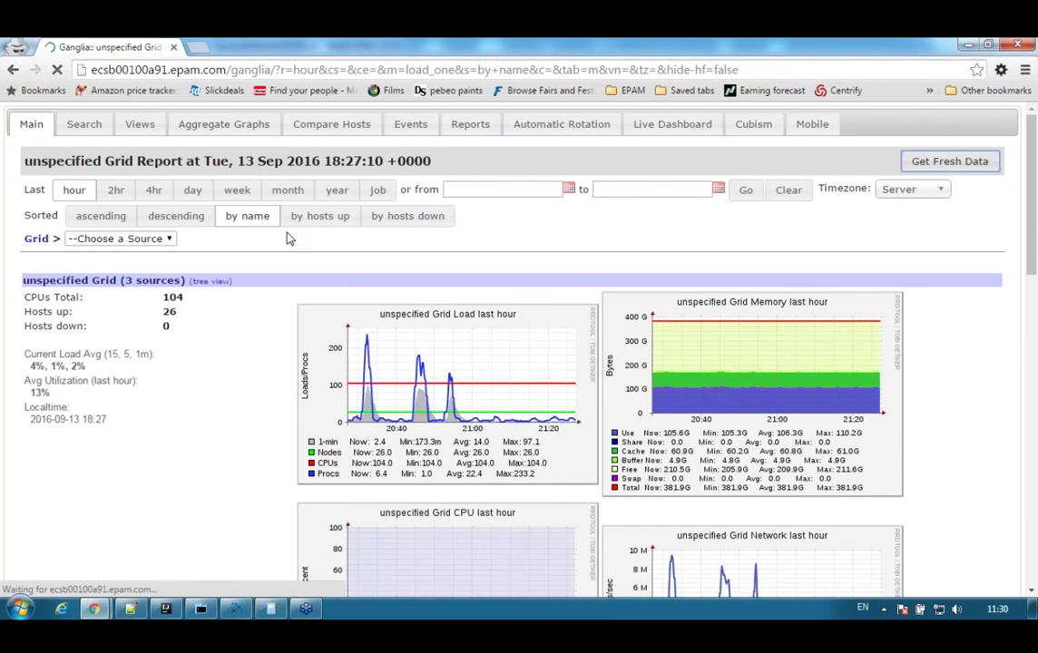
pyautogui.scroll(-5, 248, 238)
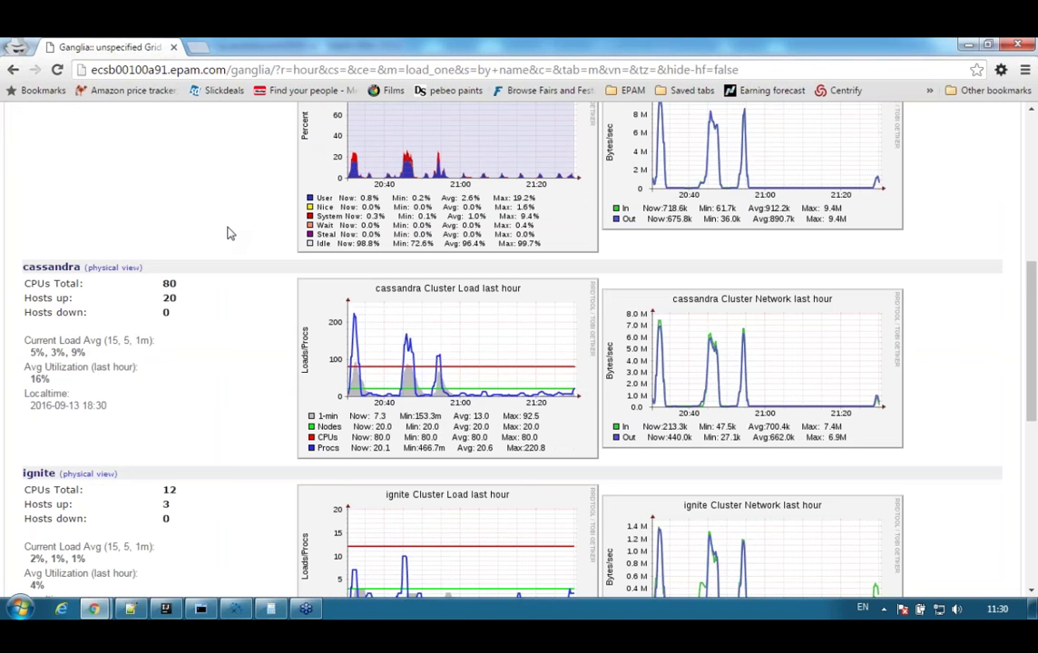
pyautogui.scroll(-1, 227, 233)
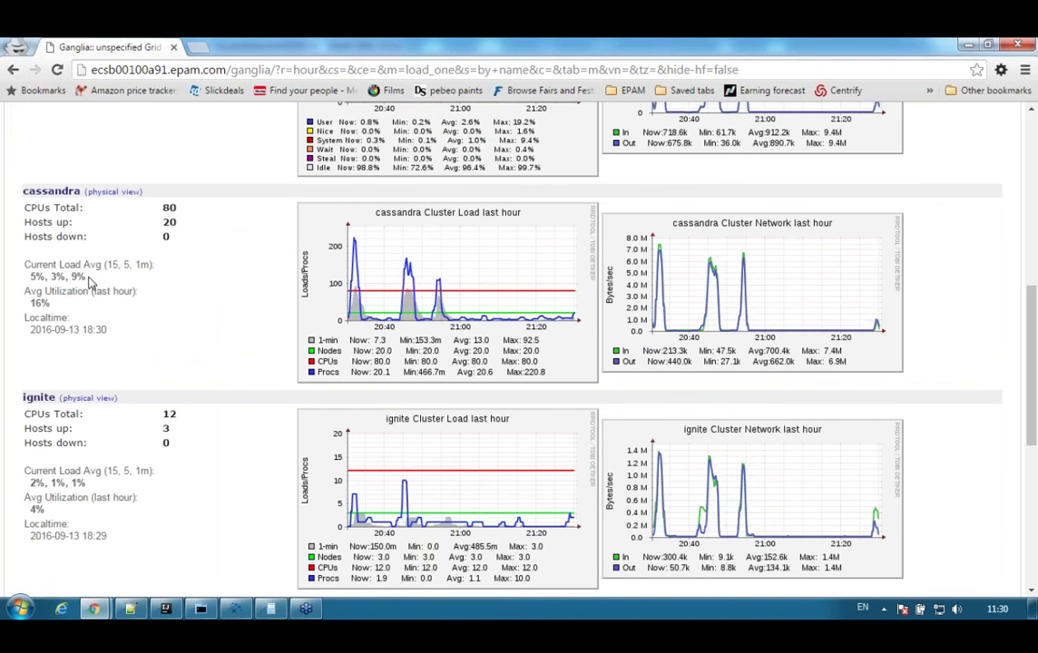
pyautogui.moveTo(88, 277); pyautogui.dragTo(28, 276)
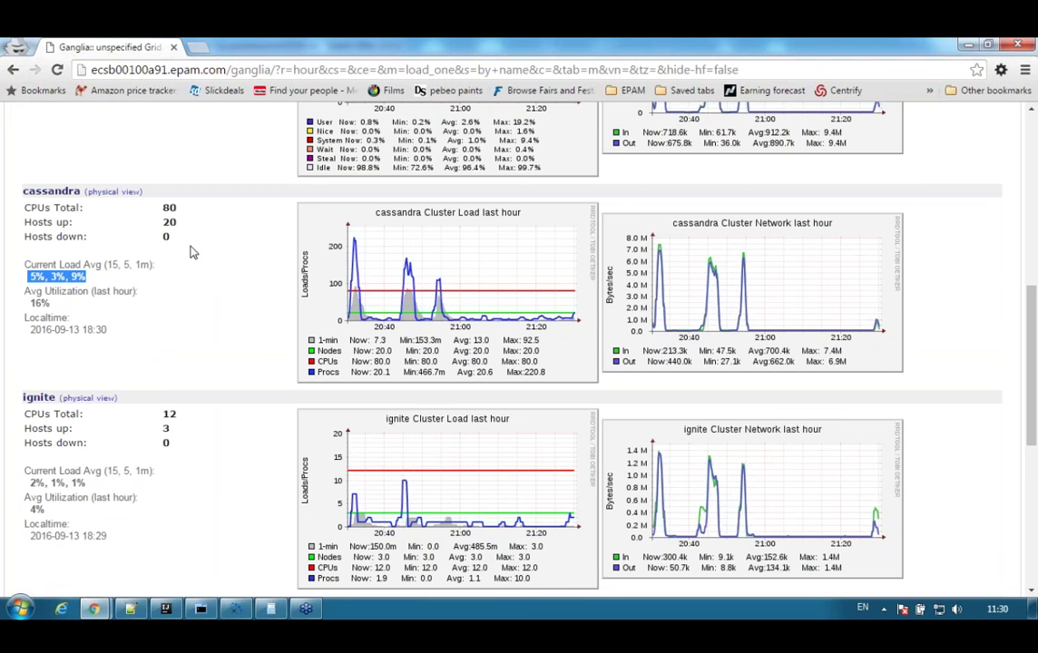
# Examine the ignite cluster's current load average and return to MTPuTTY to check the load test's progress.
pyautogui.scroll(-2, 107, 393)
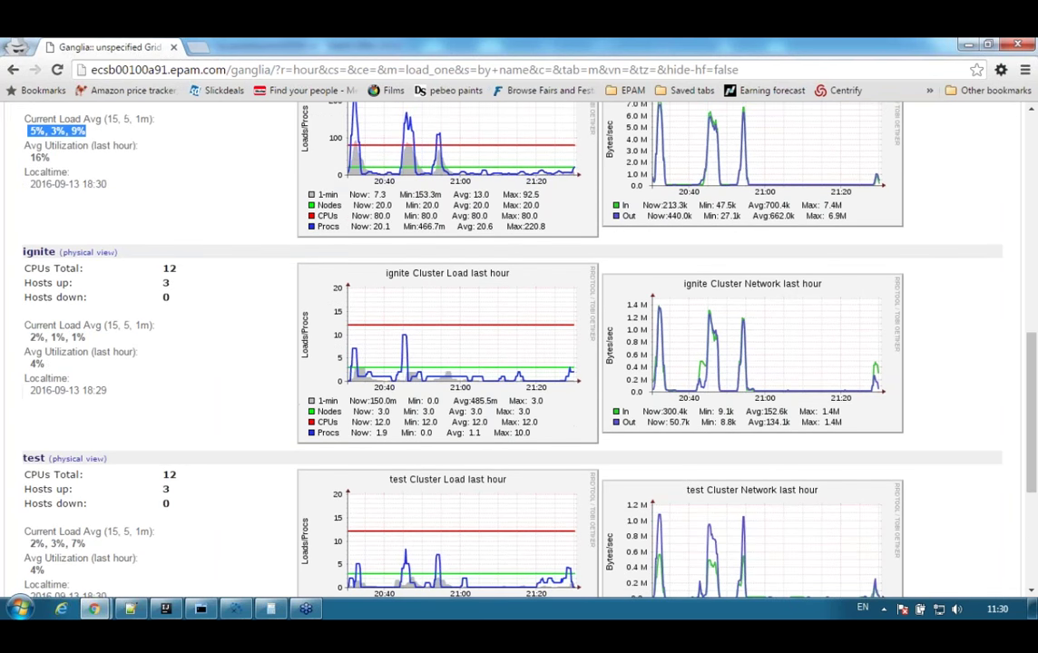
pyautogui.moveTo(88, 336); pyautogui.dragTo(30, 334)
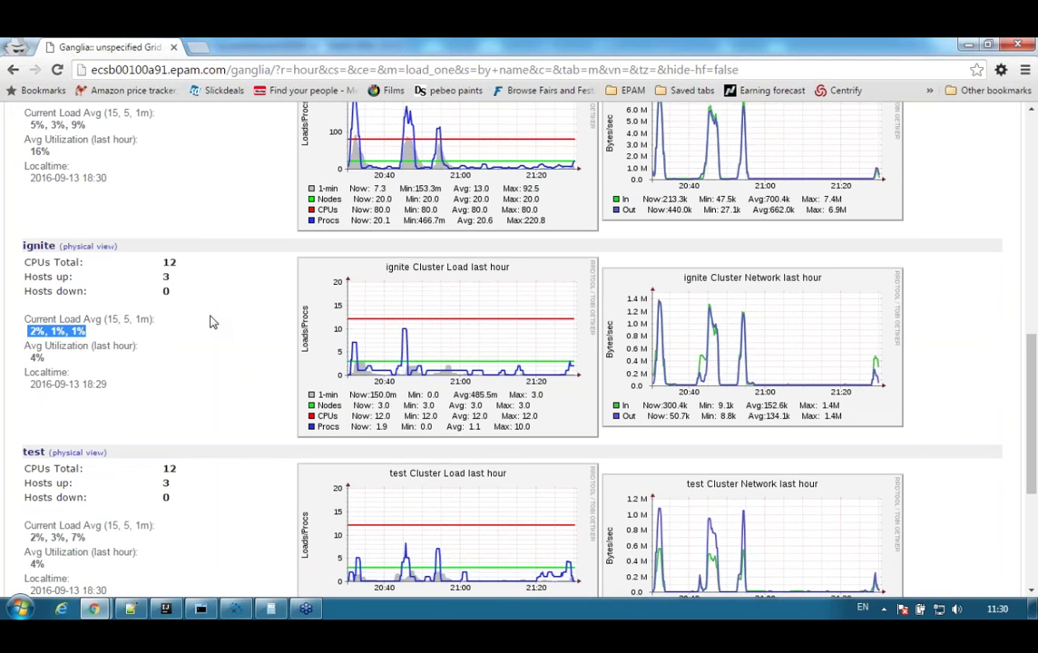
pyautogui.click(207, 610)
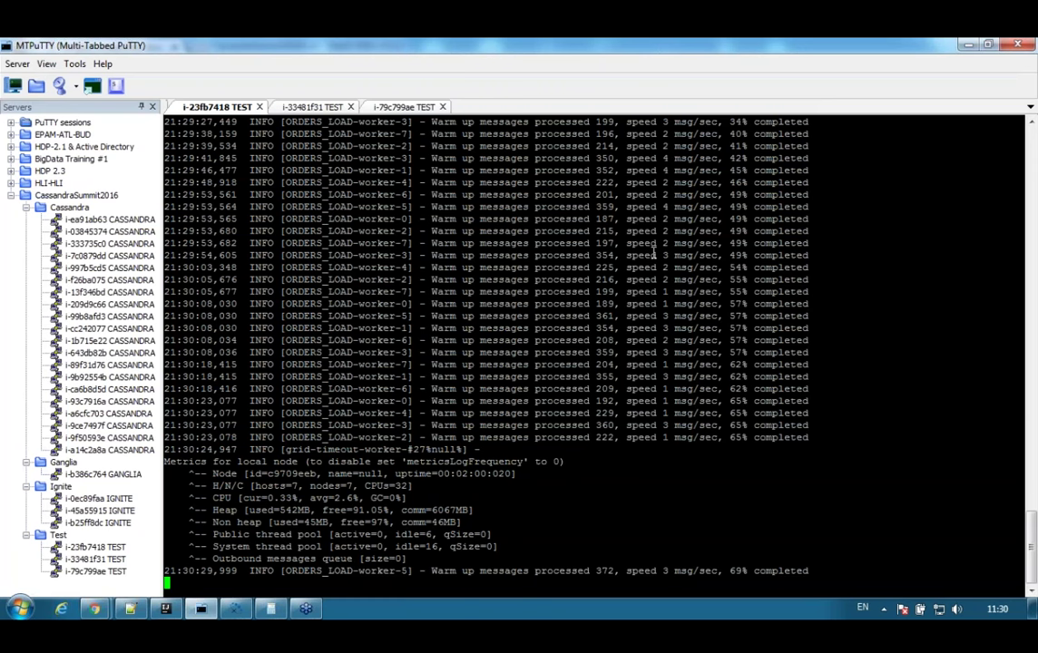
# Check the load test's warm-up progress in each of the three TEST sessions.
pyautogui.hotkey('ctrl', 'Tab')
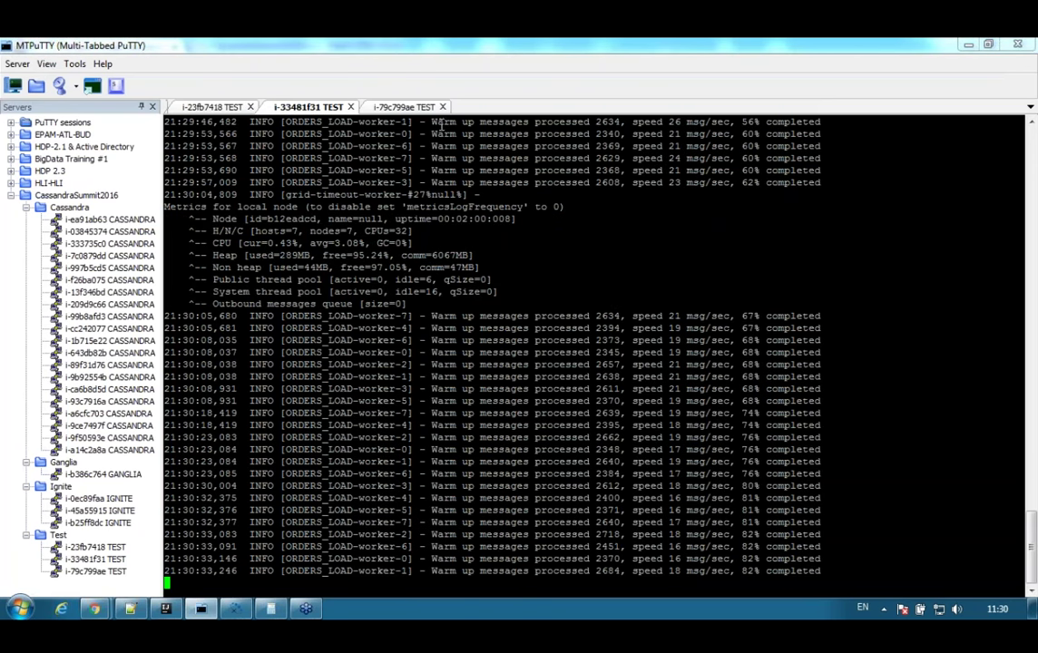
pyautogui.click(392, 109)
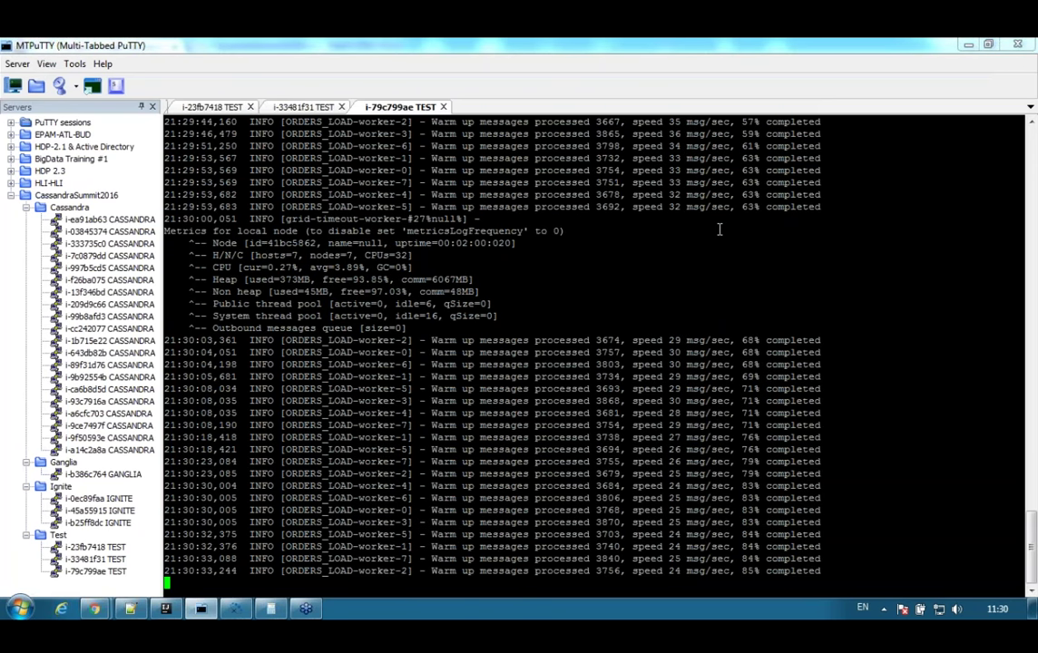
pyautogui.click(276, 103)
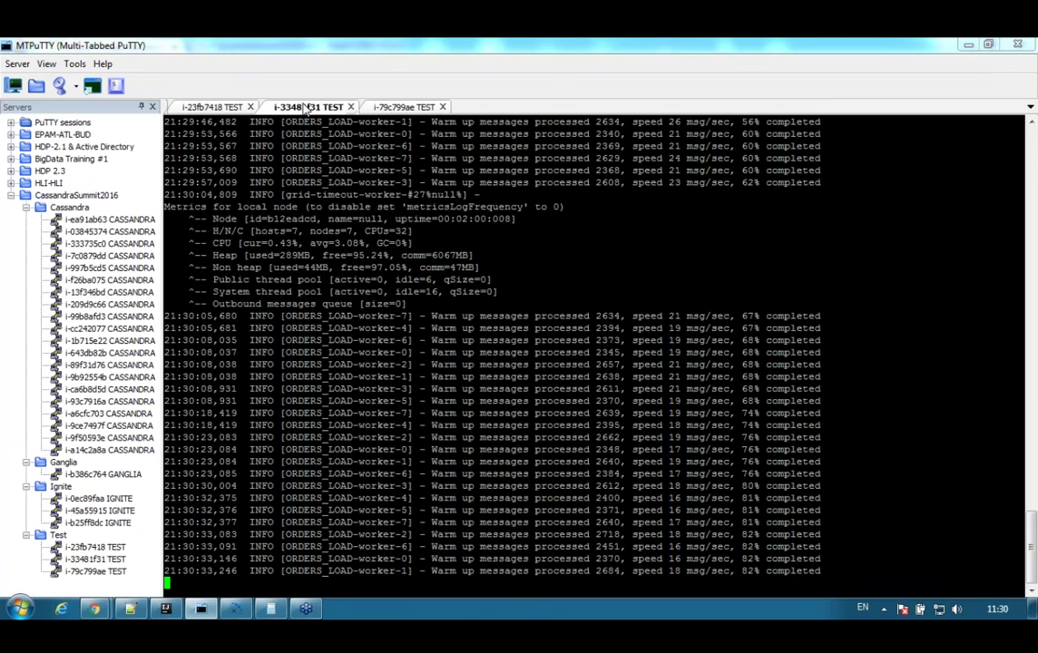
pyautogui.click(220, 108)
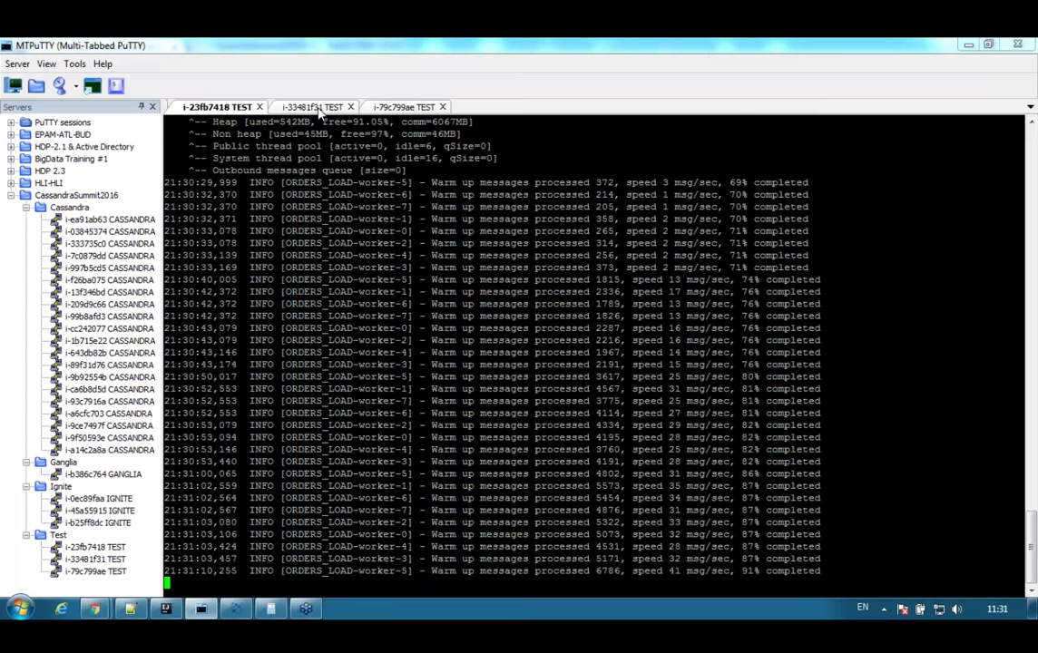
# Compare the workers' message speeds after the warm-up period across sessions i-33481f31, i-79c799ae and i-23fb7418, highlighting sample speeds.
pyautogui.click(313, 107)
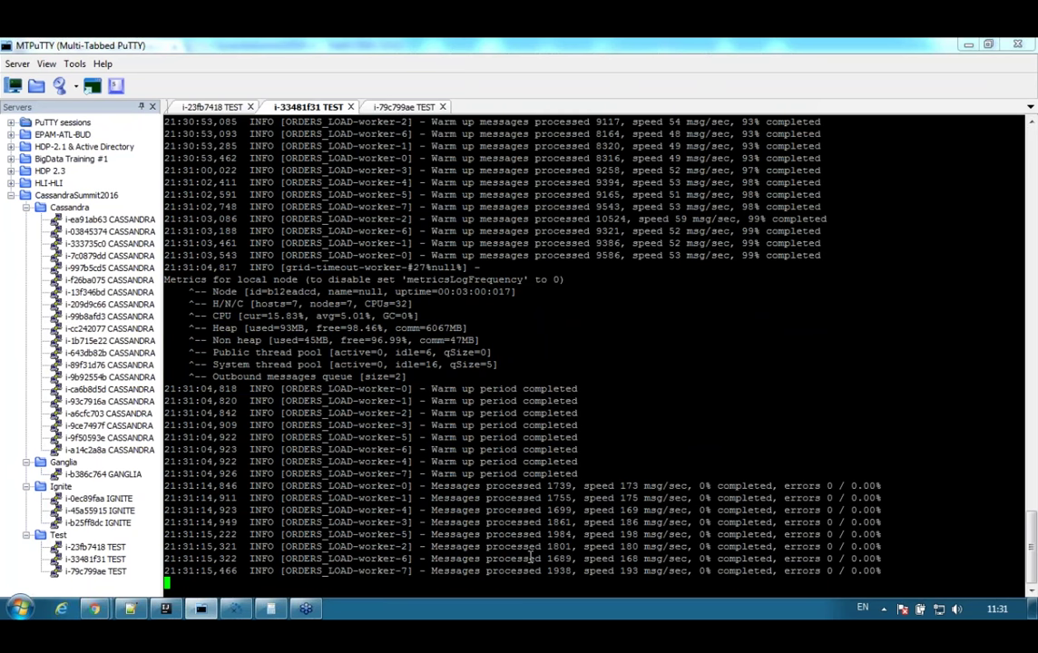
pyautogui.doubleClick(628, 498)
pyautogui.click(229, 110)
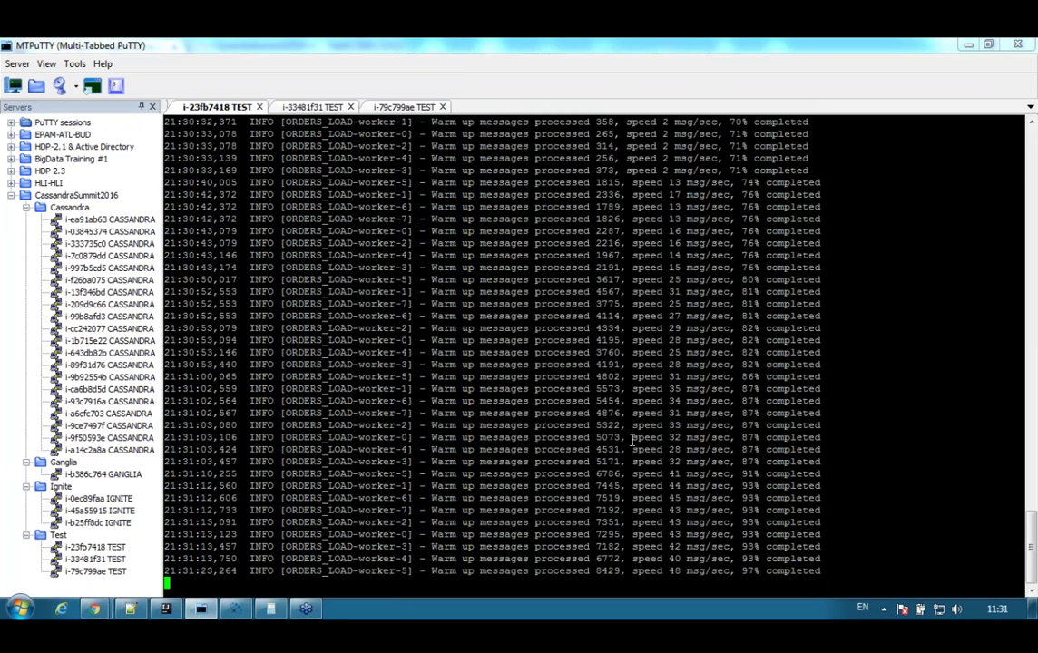
pyautogui.click(390, 110)
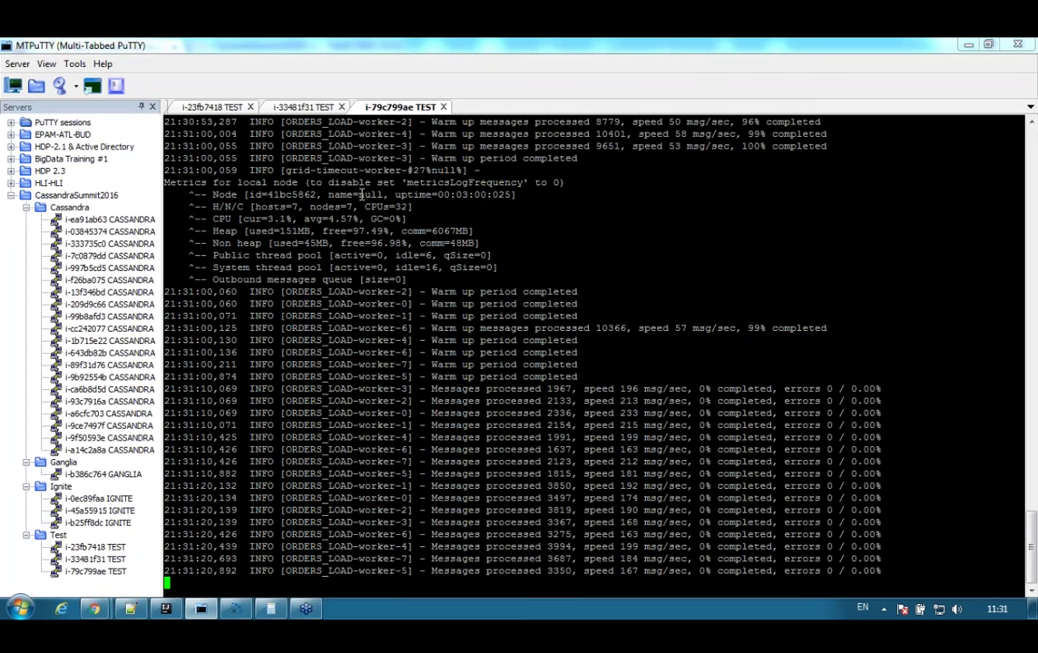
pyautogui.doubleClick(628, 558)
pyautogui.click(295, 107)
pyautogui.doubleClick(629, 522)
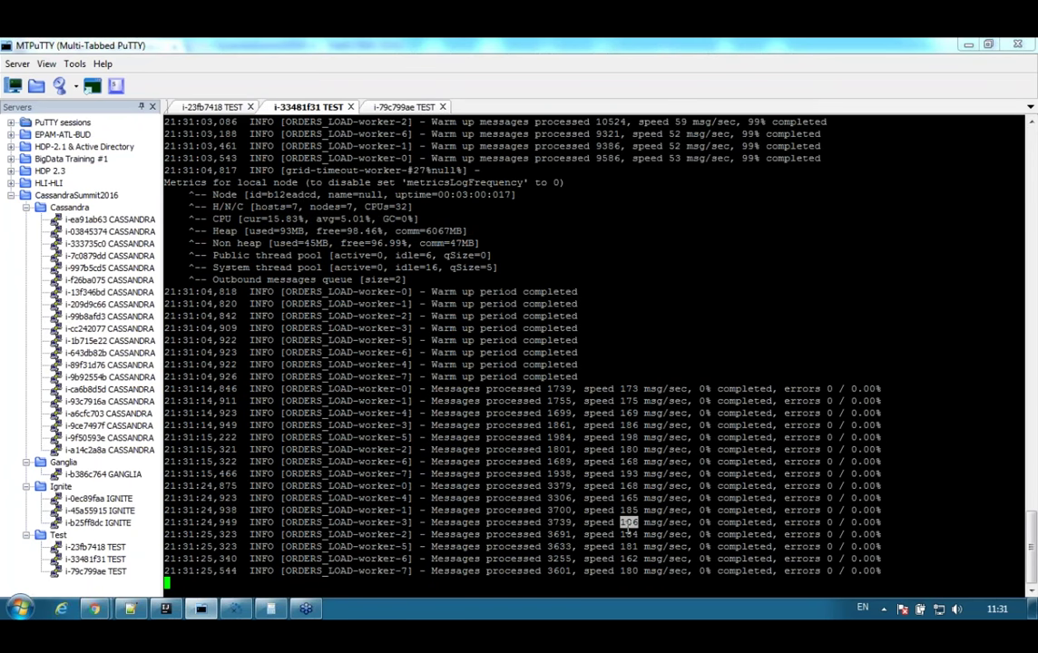
pyautogui.click(227, 107)
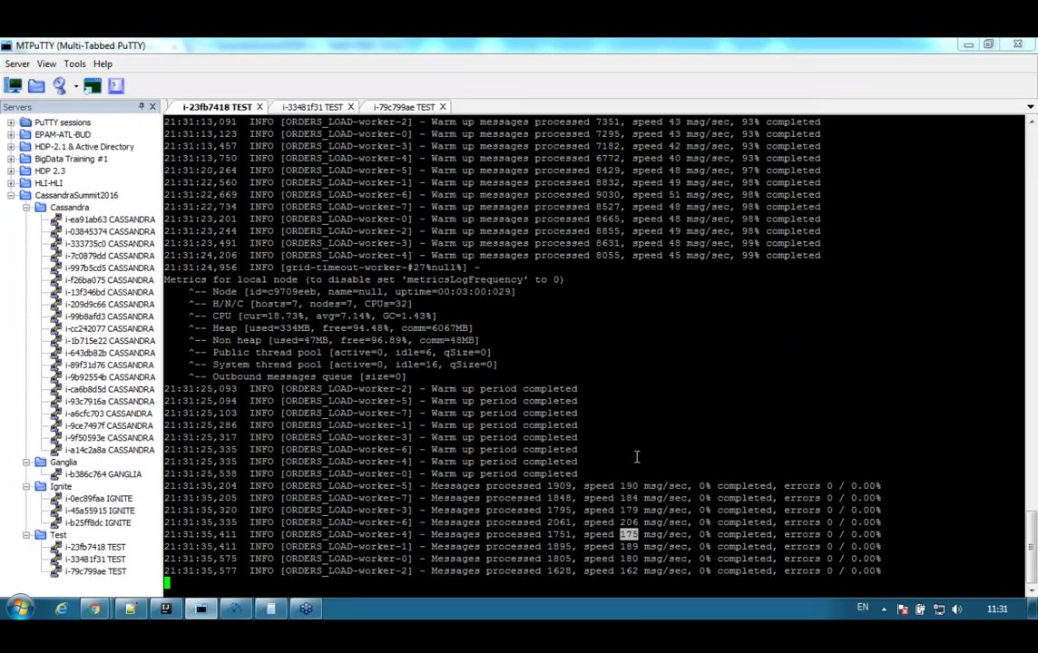
# Copy a worker's speed of 180 msg/sec from the i-23fb7418 log and multiply it by 3 and 8 in Calculator.
pyautogui.doubleClick(626, 559)
pyautogui.hotkey('ctrl', 'c')
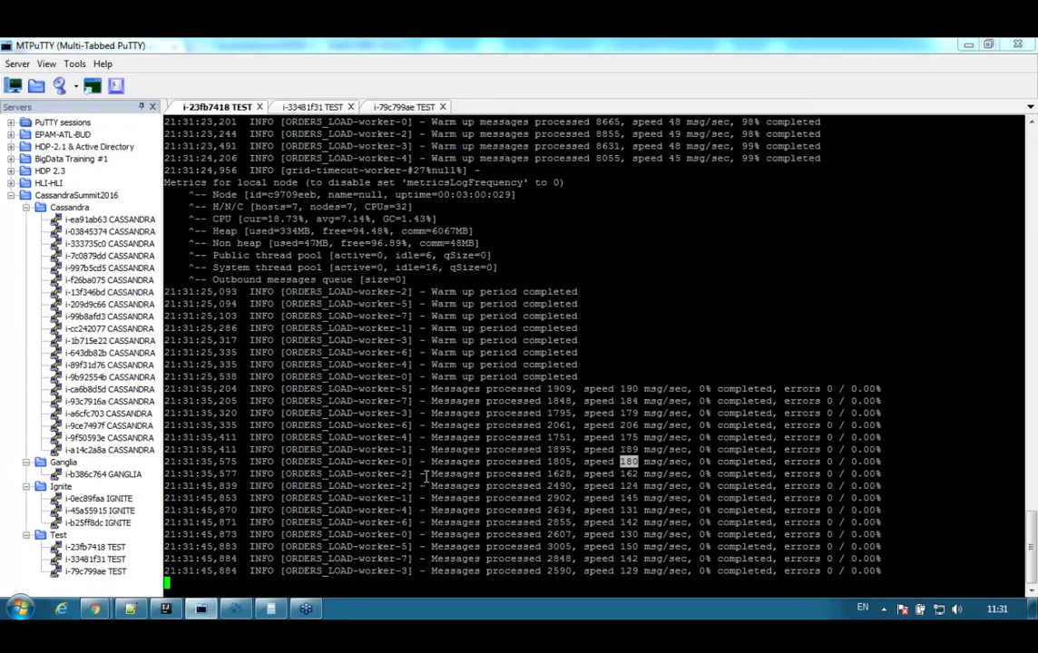
pyautogui.press('XF86Calculator')
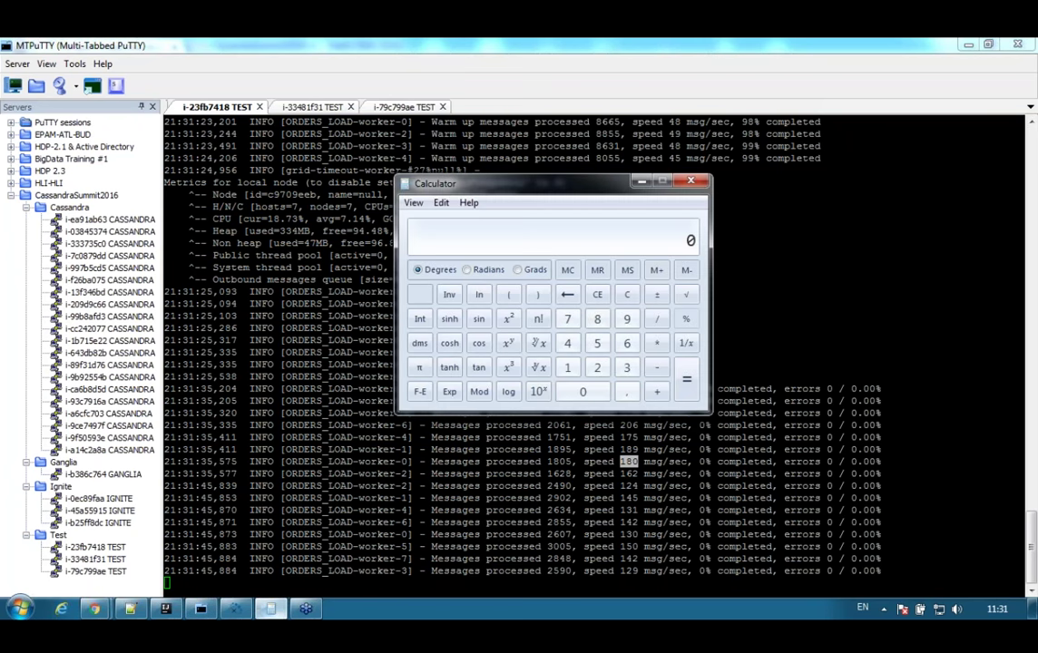
pyautogui.hotkey('ctrl', 'v')
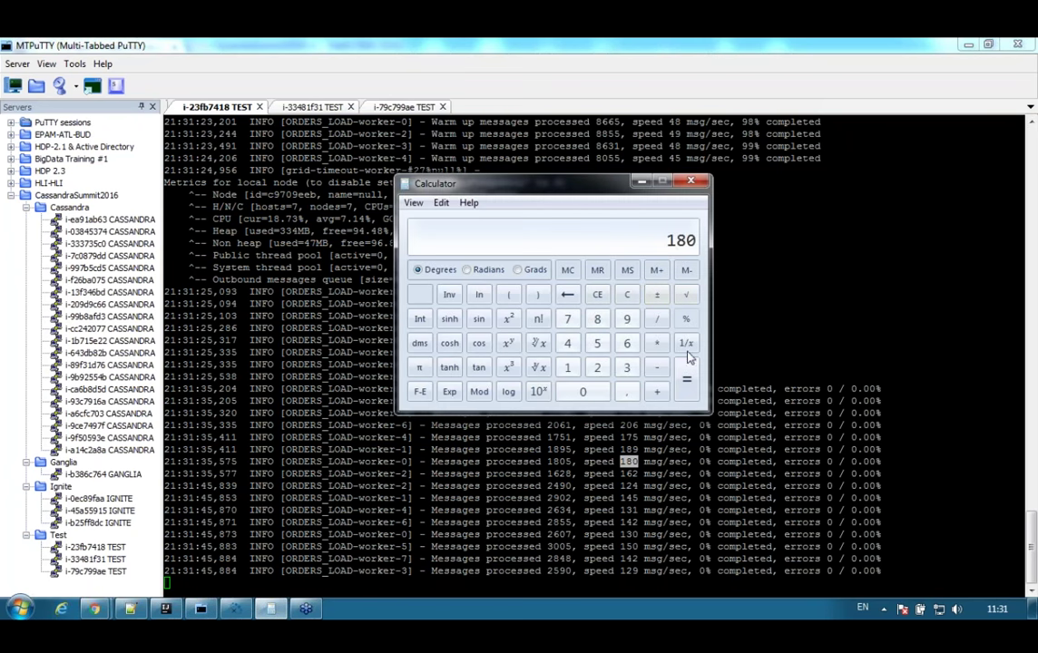
pyautogui.click(656, 344)
pyautogui.click(626, 367)
pyautogui.click(656, 344)
pyautogui.click(597, 318)
pyautogui.click(687, 381)
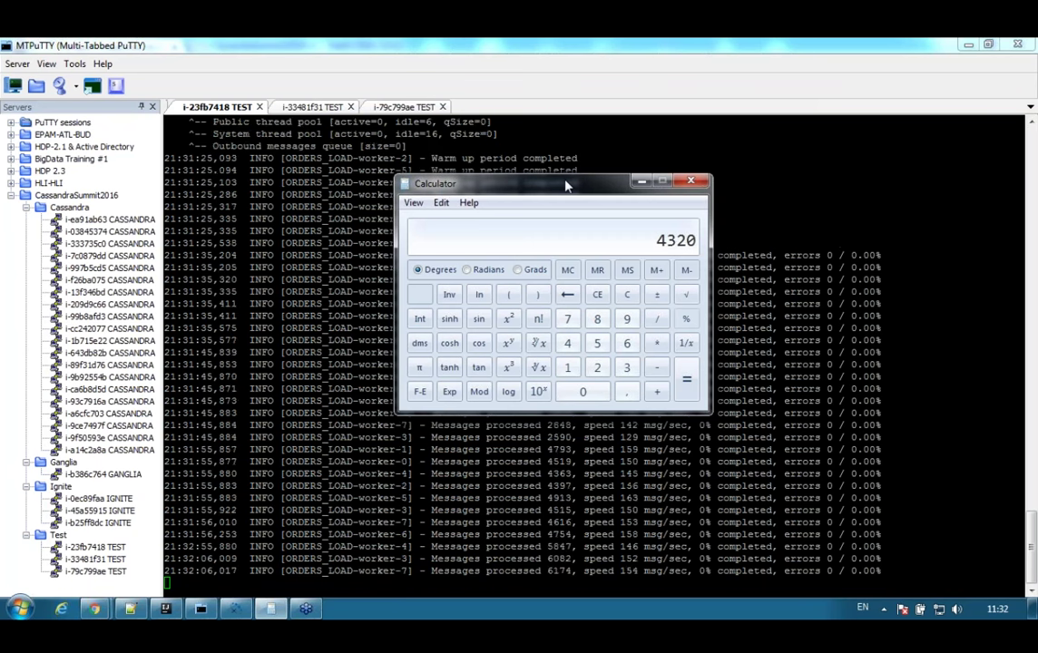
pyautogui.click(335, 196)
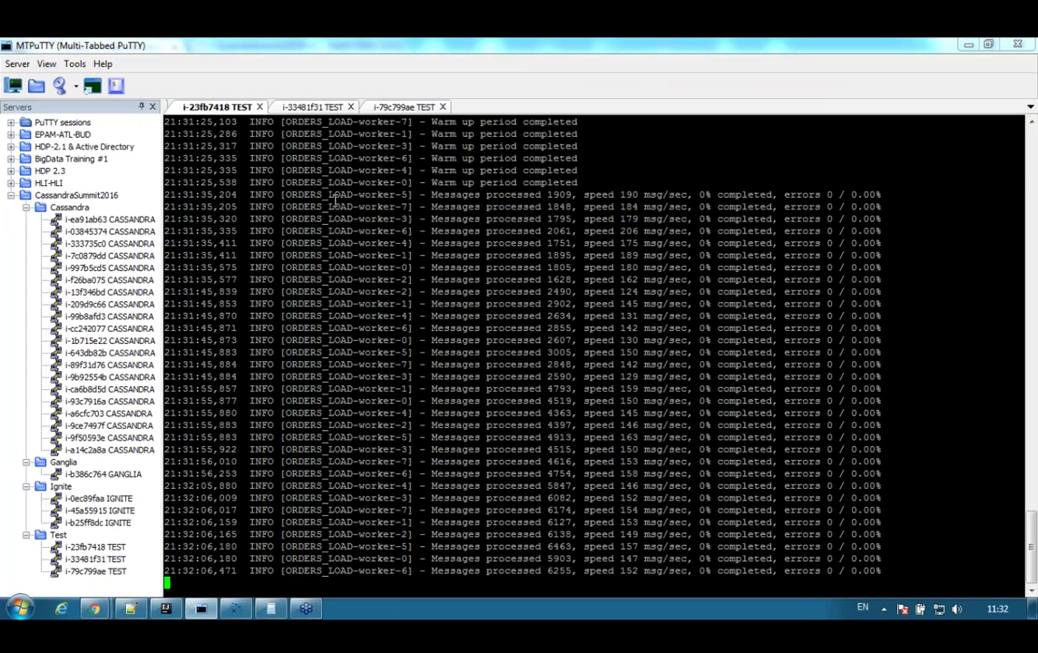
# Switch to IntelliJ IDEA and rerun the count query on "order".ProductOrder.
pyautogui.hotkey('alt', 'Tab')
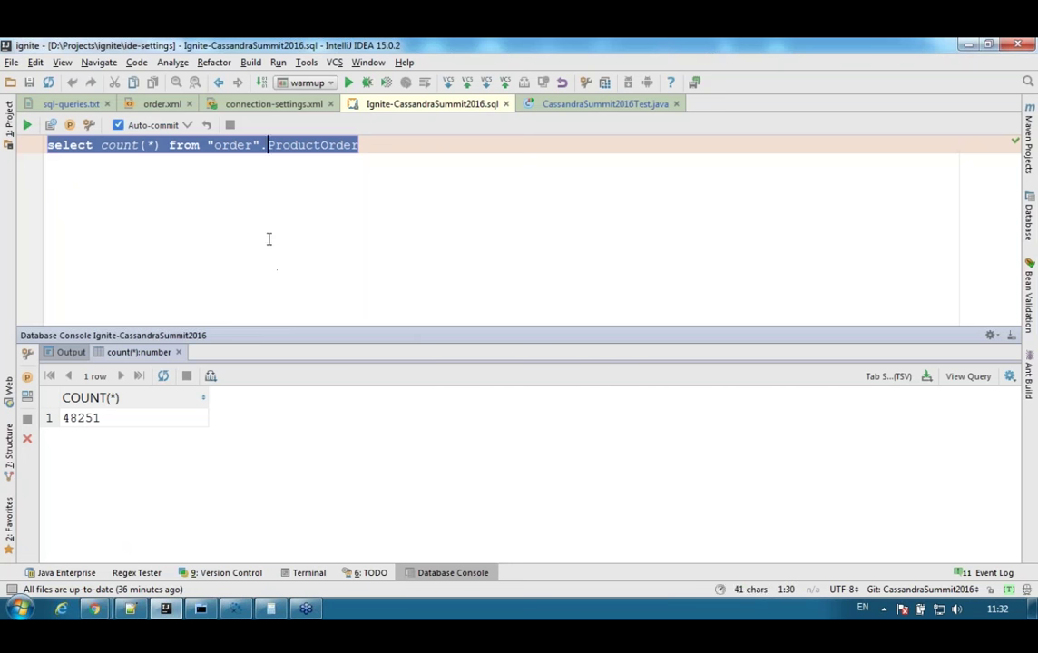
pyautogui.click(430, 181)
pyautogui.hotkey('shift', 'Home')
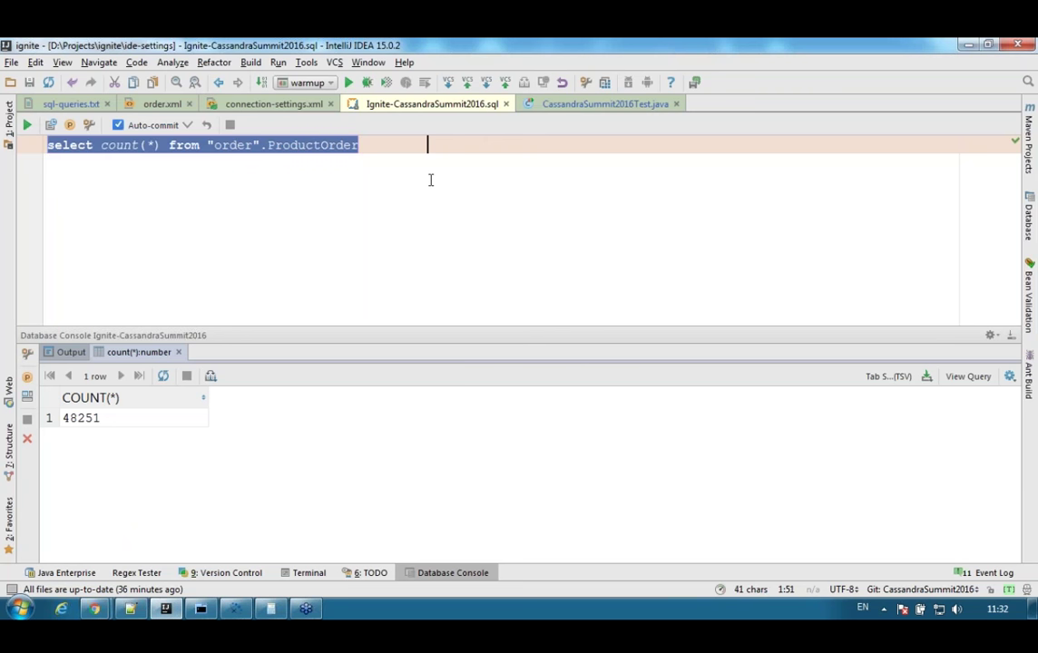
pyautogui.hotkey('ctrl', 'Return')
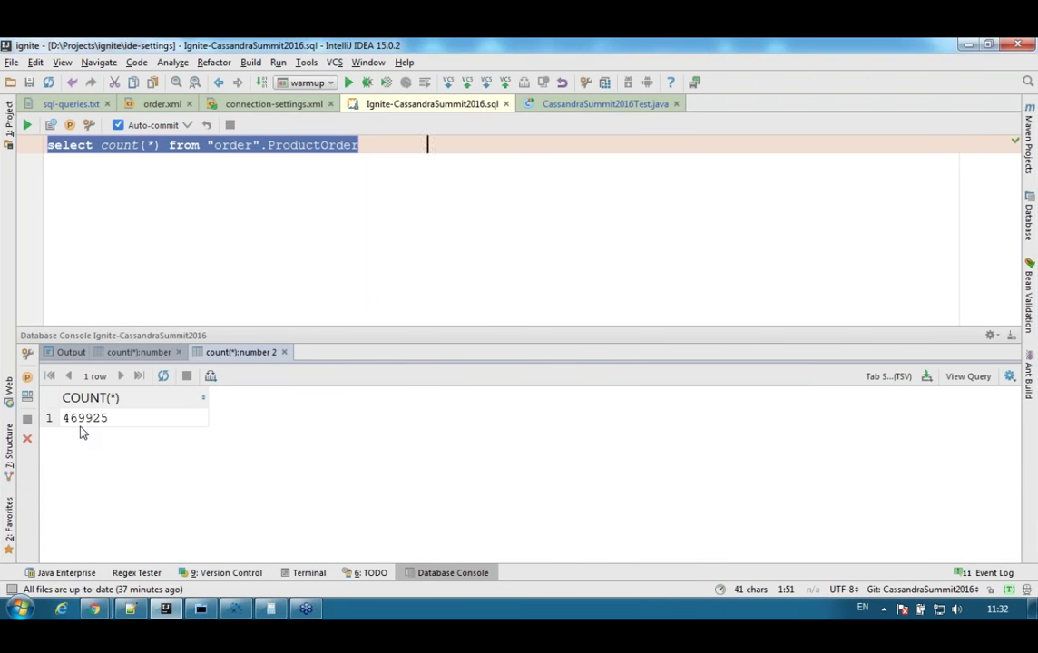
# Review the earlier order count result, close its result grid and deselect the query text.
pyautogui.click(133, 353)
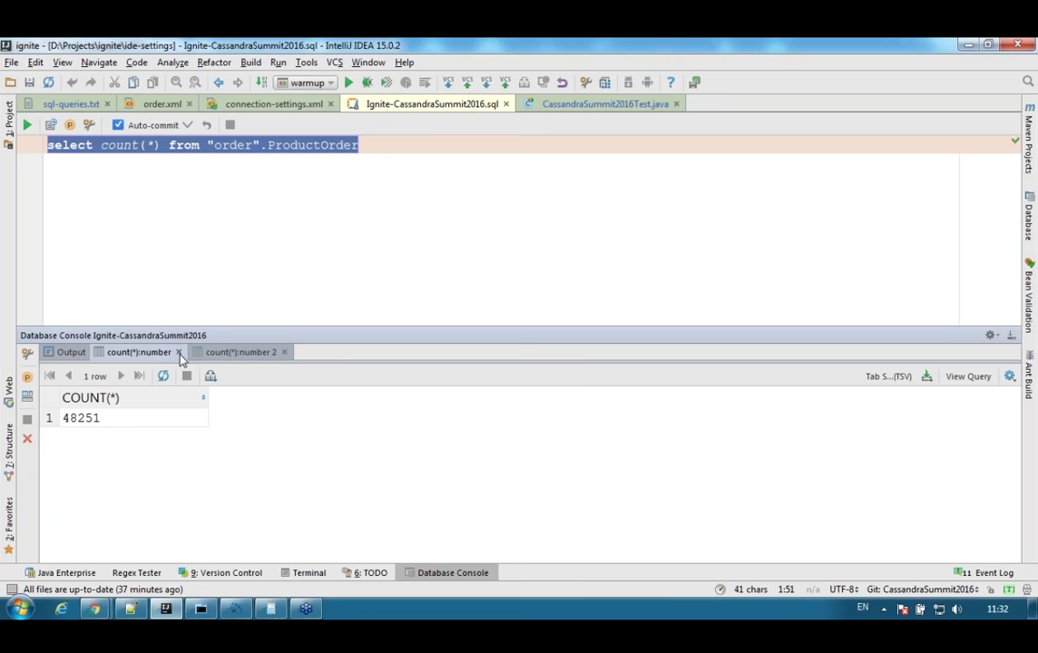
pyautogui.click(179, 352)
pyautogui.click(321, 186)
pyautogui.click(373, 145)
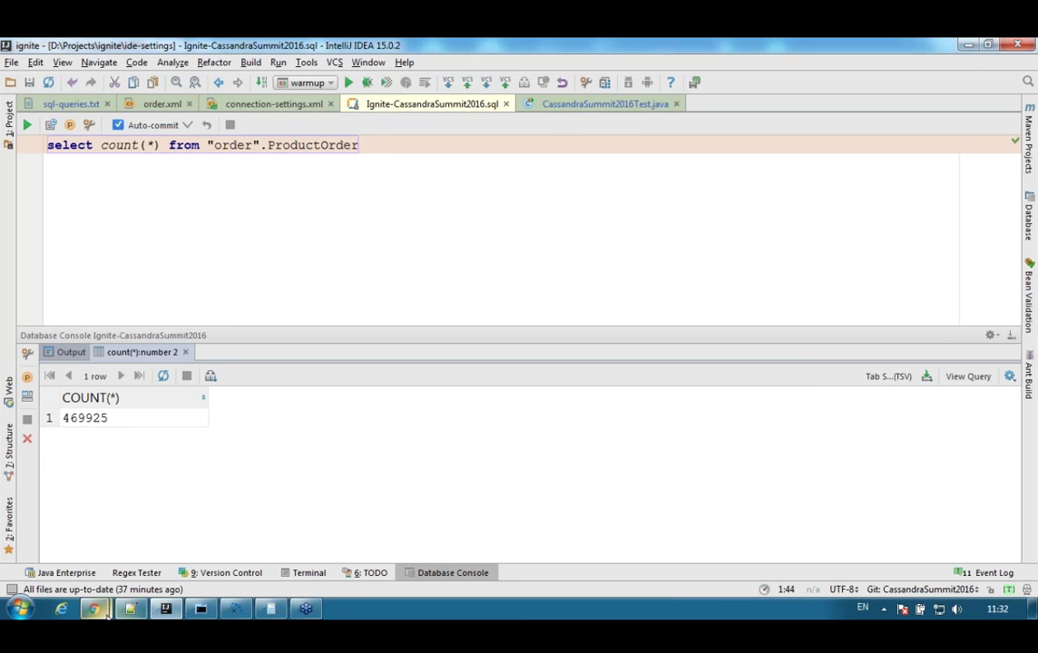
# Switch to the Ganglia grid report in Chrome and examine the cassandra cluster's current load average under full load.
pyautogui.moveTo(93, 609)
pyautogui.click(121, 532)
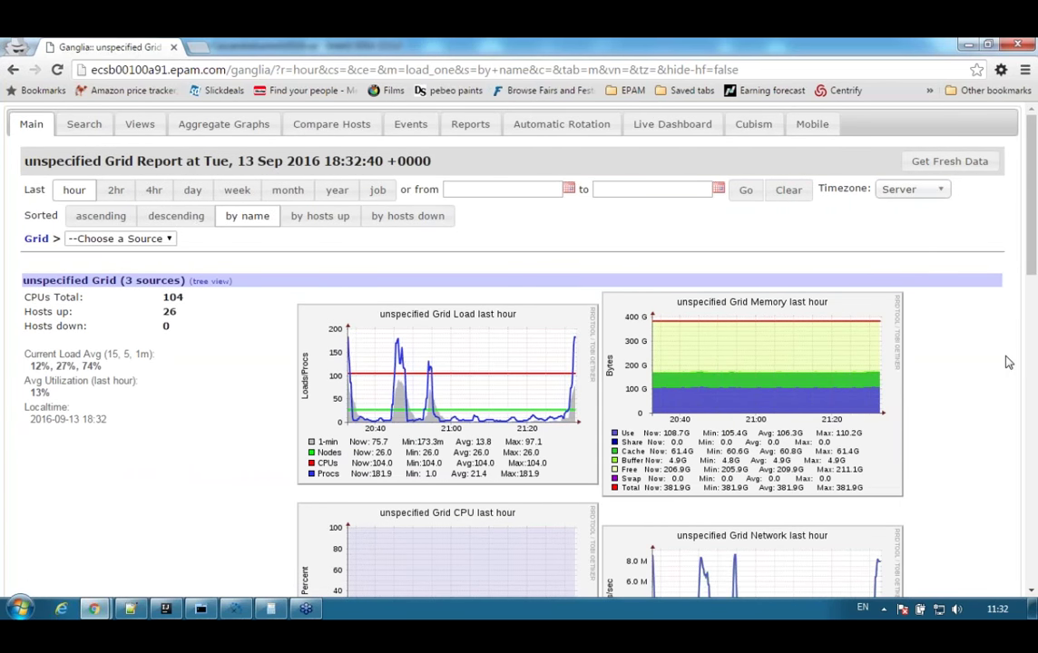
pyautogui.scroll(-3, 1006, 363)
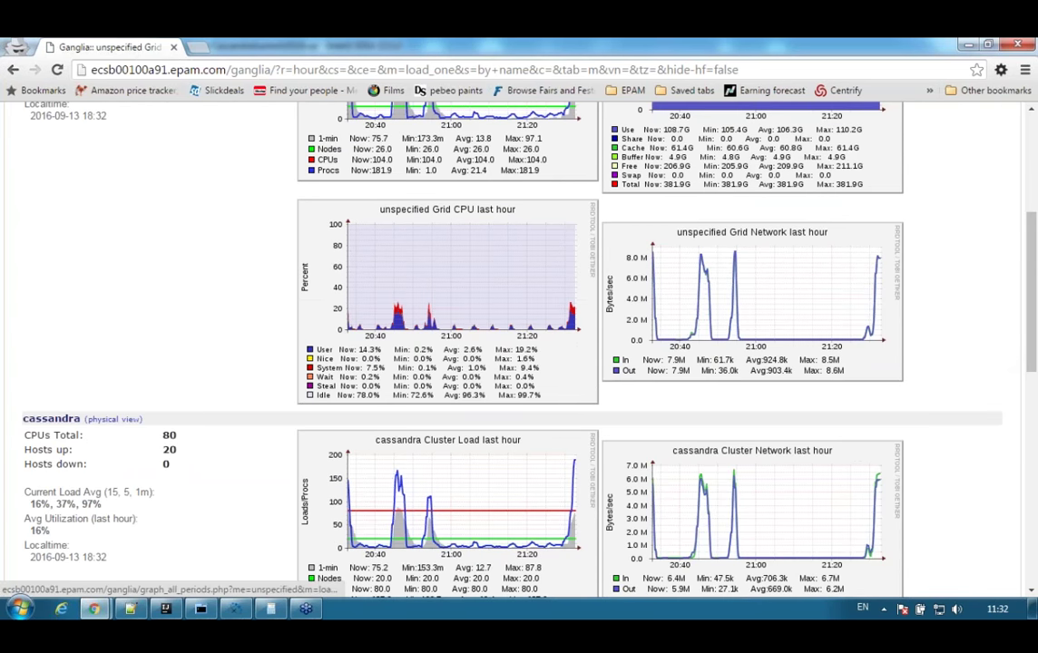
pyautogui.scroll(-2, 227, 339)
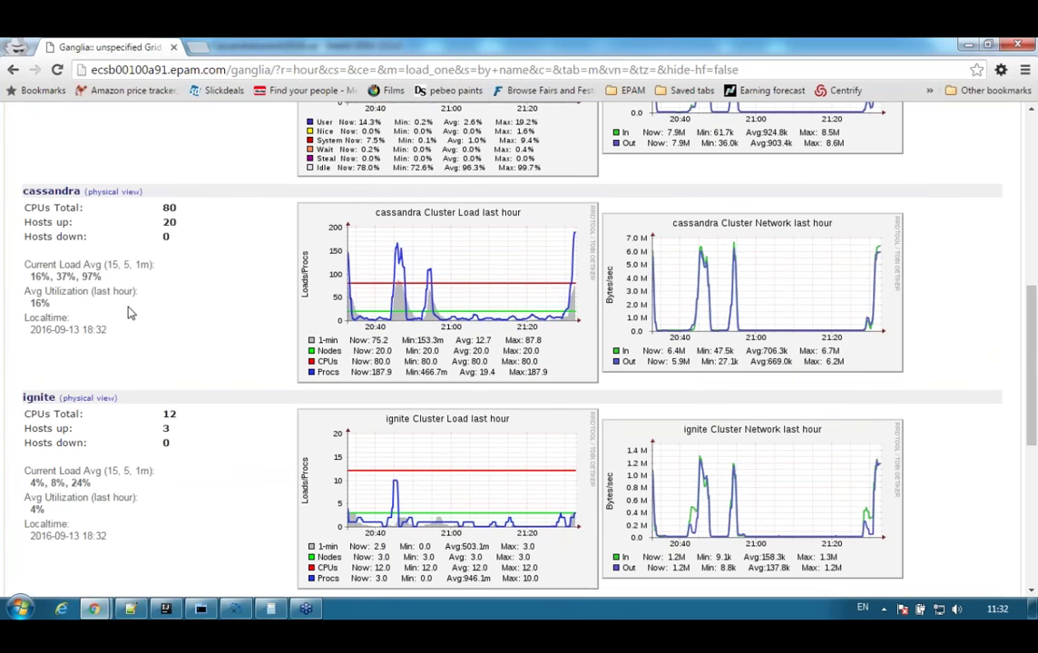
pyautogui.moveTo(103, 276); pyautogui.dragTo(33, 276)
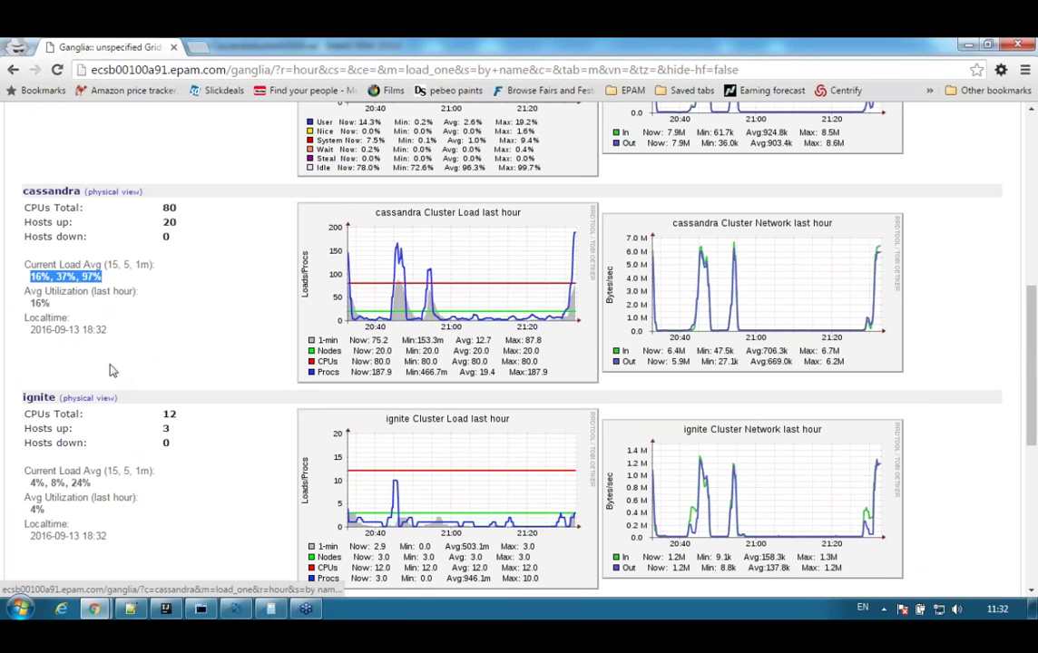
# Examine the ignite cluster's current load average and compare its load graph with the cassandra cluster's.
pyautogui.scroll(-2, 203, 342)
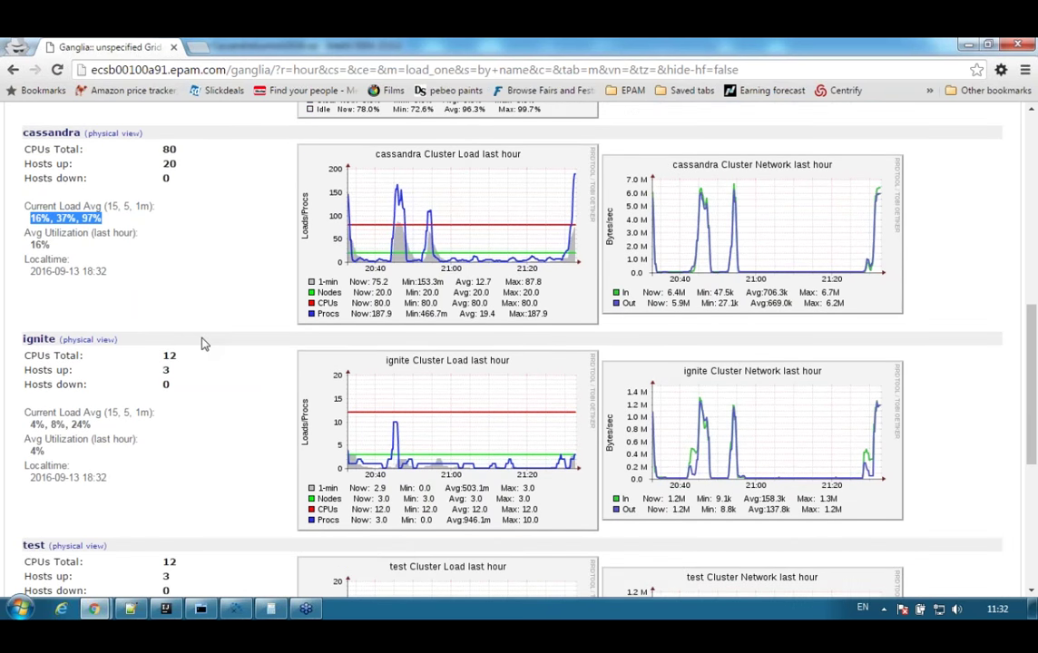
pyautogui.click(136, 318)
pyautogui.moveTo(102, 340); pyautogui.dragTo(25, 329)
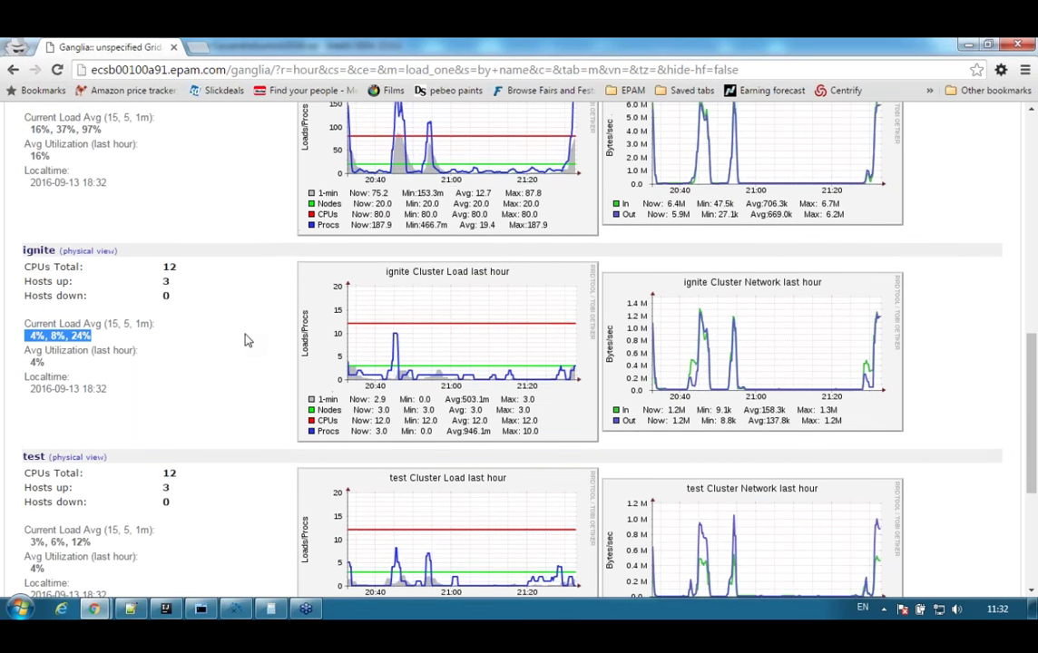
pyautogui.scroll(1, 244, 340)
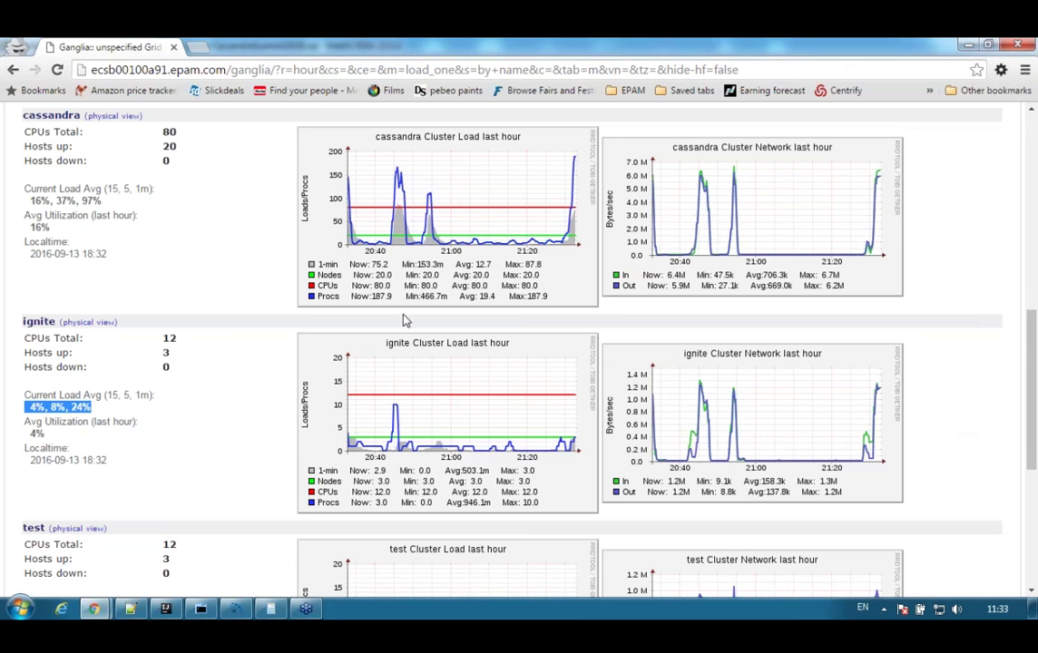
pyautogui.click(220, 214)
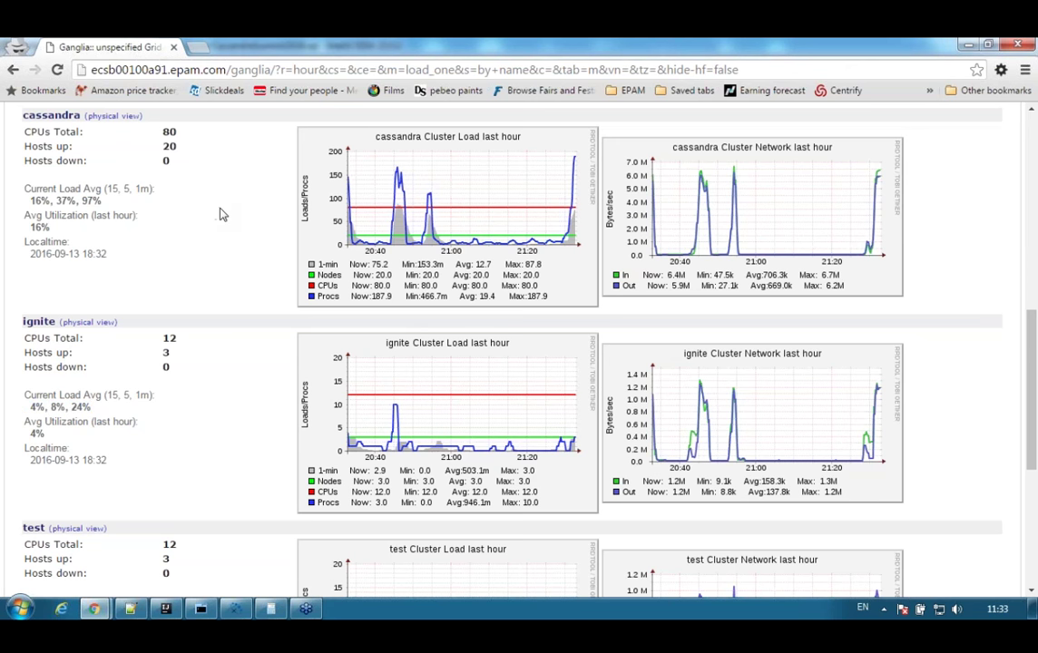
pyautogui.scroll(1, 227, 210)
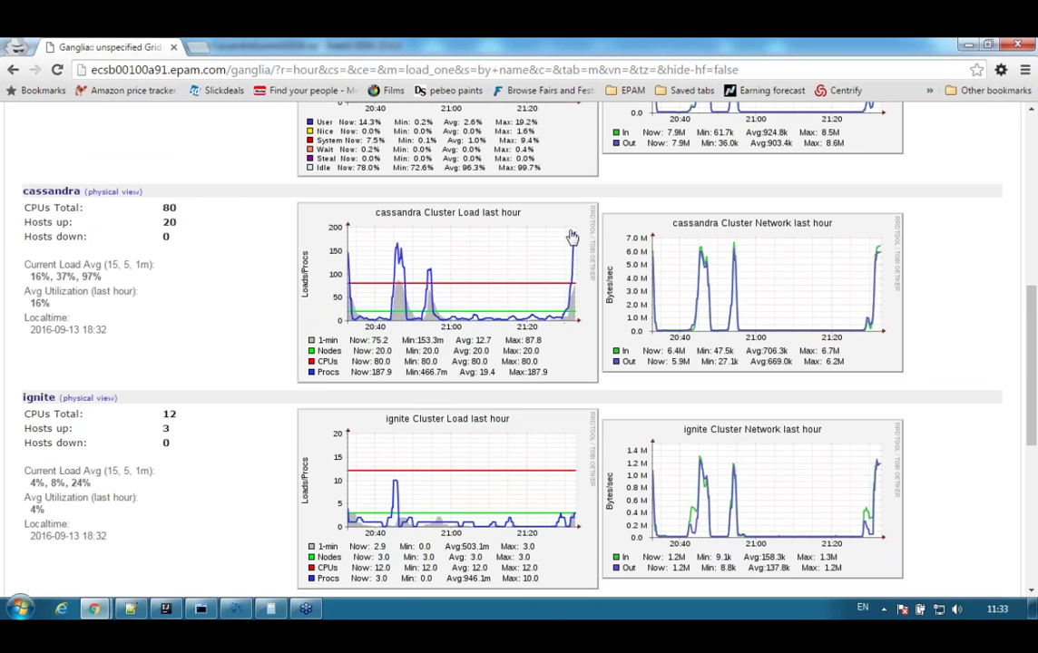
pyautogui.scroll(-3, 222, 382)
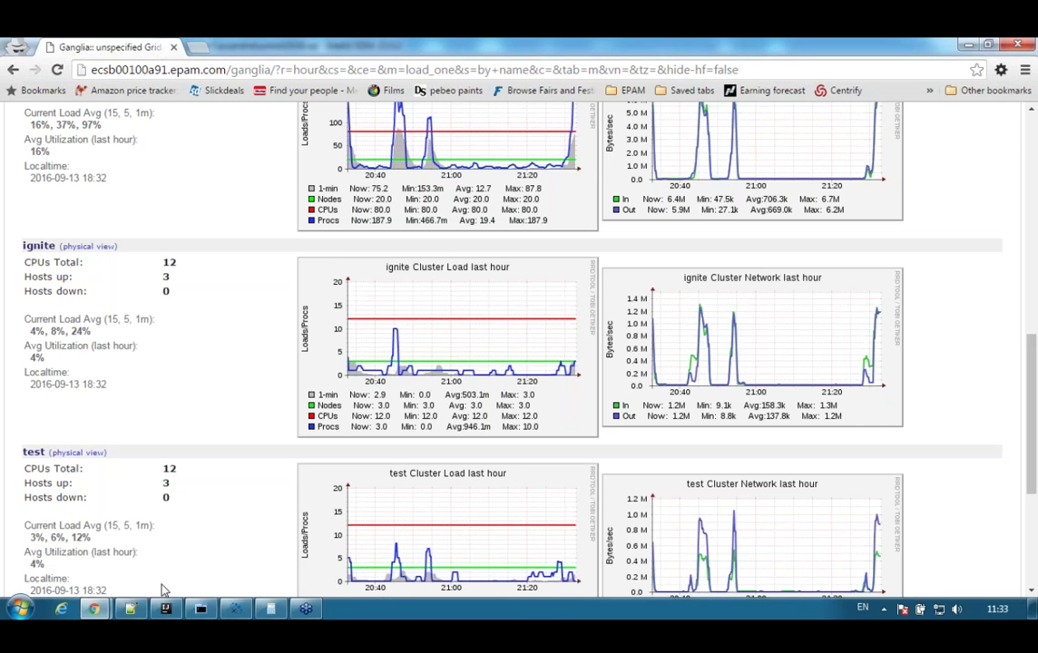
# Return to IntelliJ IDEA, execute the ProductOrder count query once more and highlight the returned count.
pyautogui.click(164, 612)
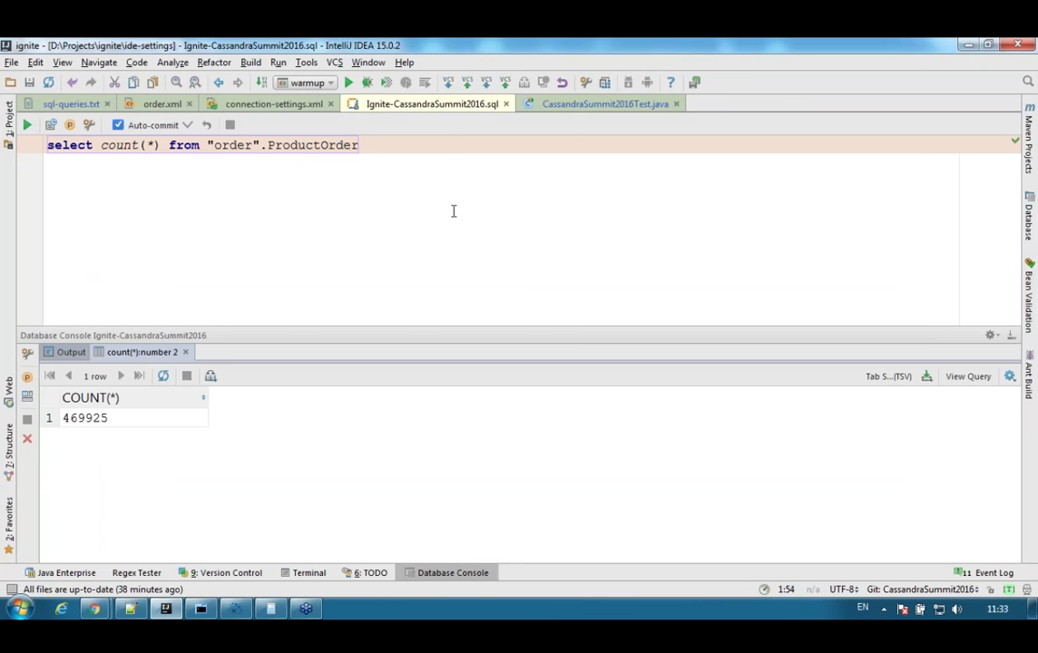
pyautogui.hotkey('ctrl', 'a')
pyautogui.hotkey('ctrl', 'Return')
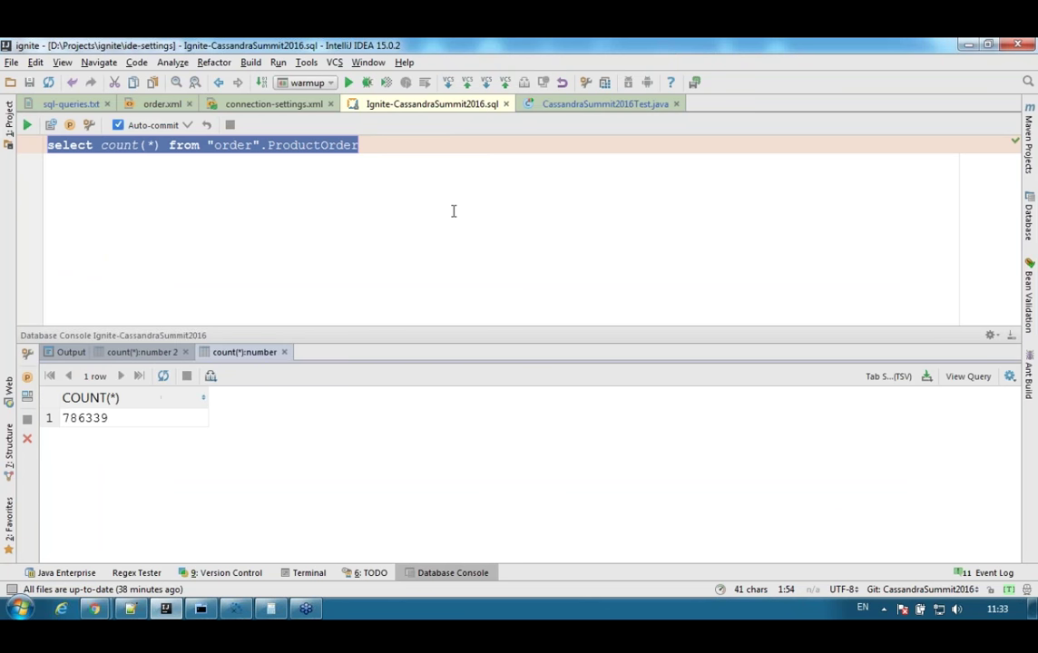
pyautogui.click(79, 421)
pyautogui.click(364, 145)
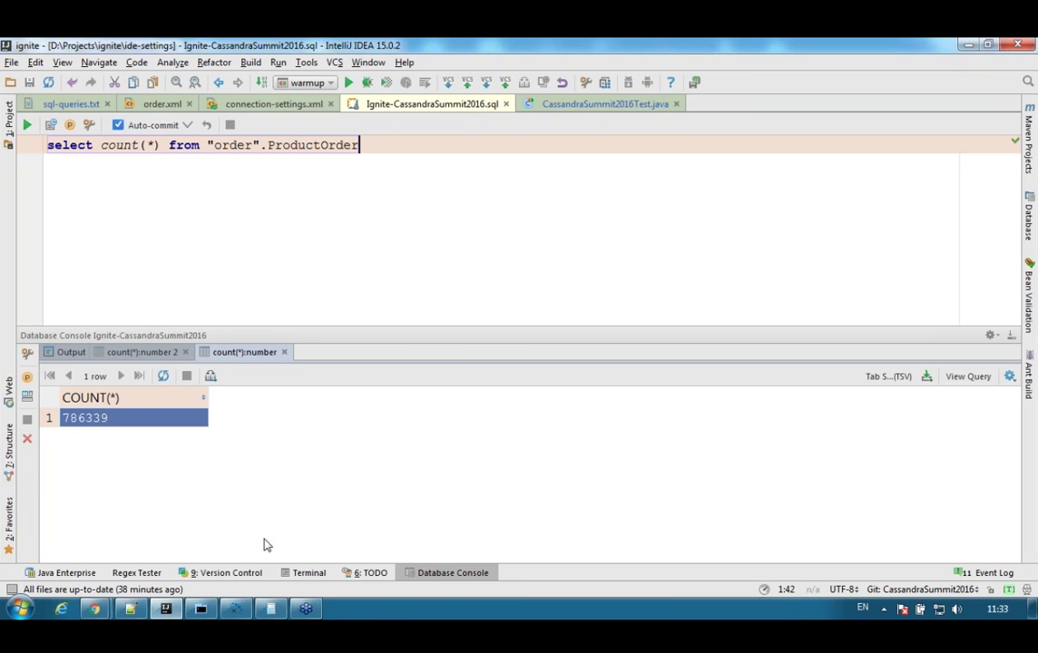
# Switch to MTPuTTY and check the processed messages and speeds in all three TEST sessions.
pyautogui.click(203, 610)
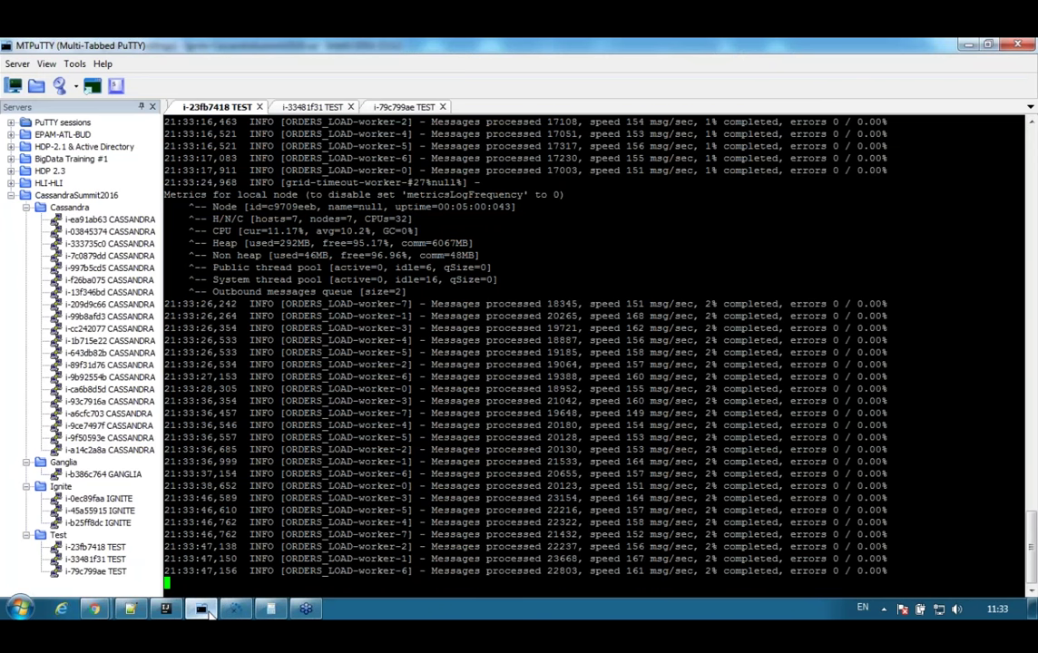
pyautogui.hotkey('ctrl', 'Tab')
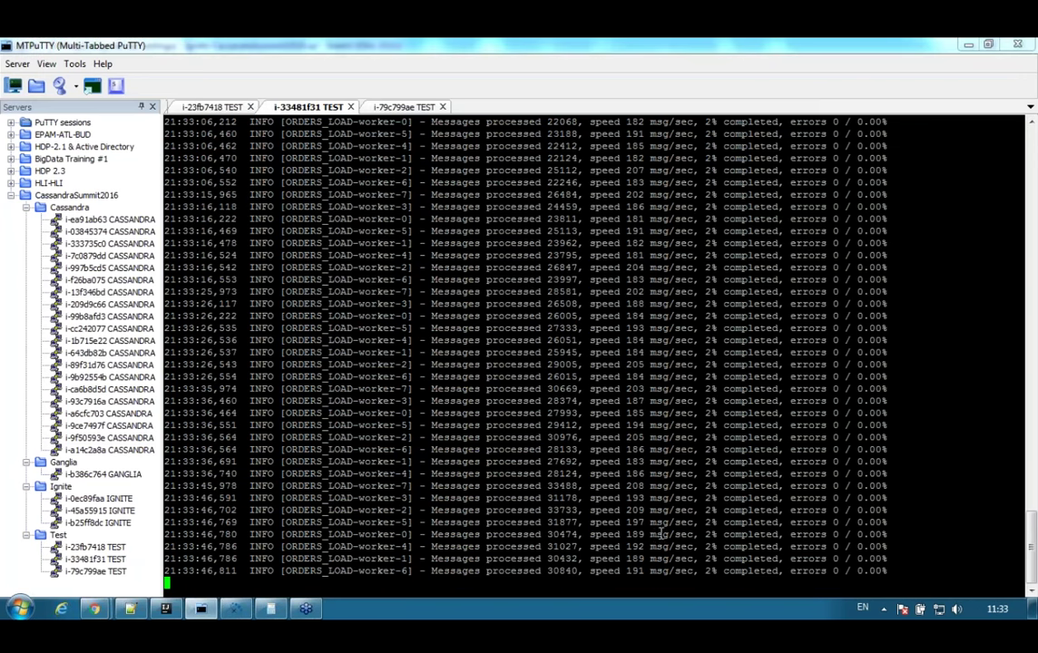
pyautogui.click(398, 108)
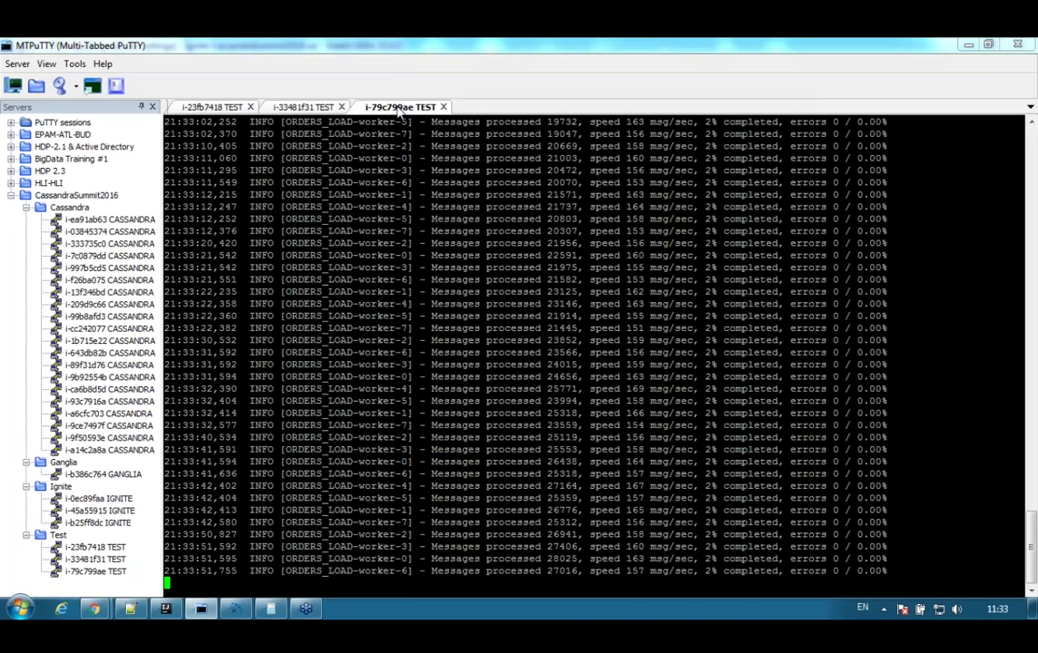
# Recheck the i-33481f31 and i-23fb7418 TEST sessions, then return to IntelliJ IDEA, rerun the ProductOrder count query and highlight its result.
pyautogui.click(270, 106)
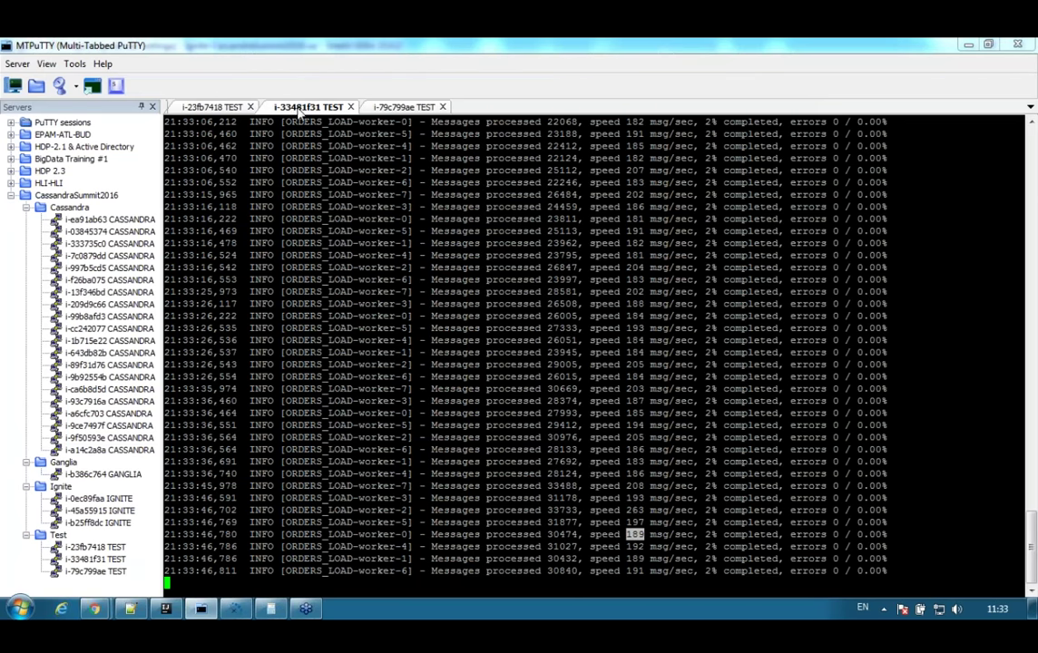
pyautogui.click(214, 107)
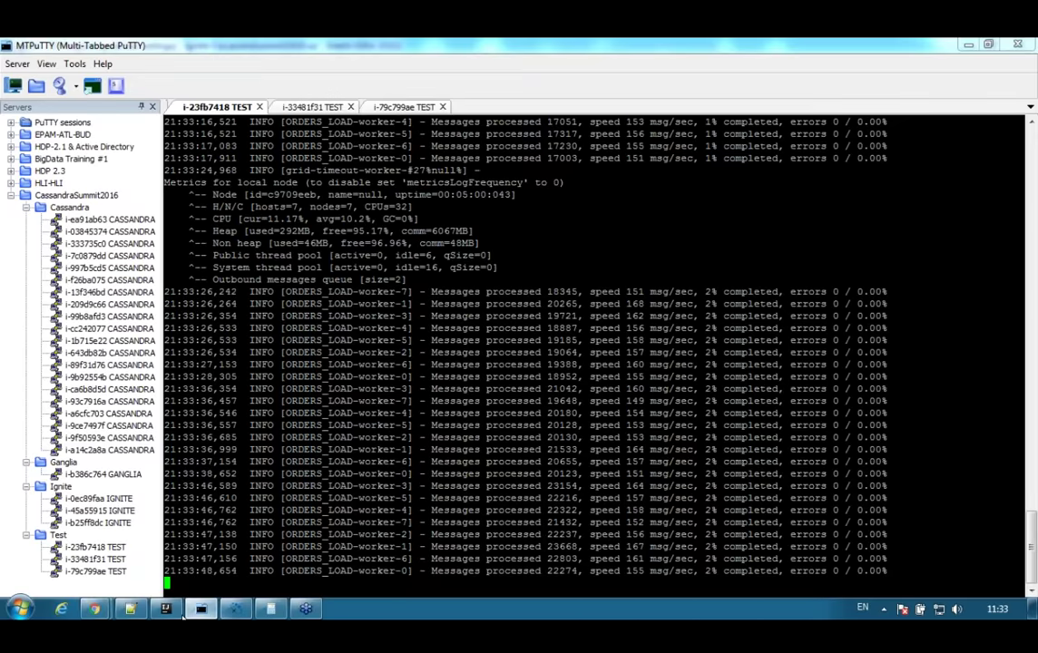
pyautogui.hotkey('alt', 'Tab')
pyautogui.hotkey('ctrl', 'a')
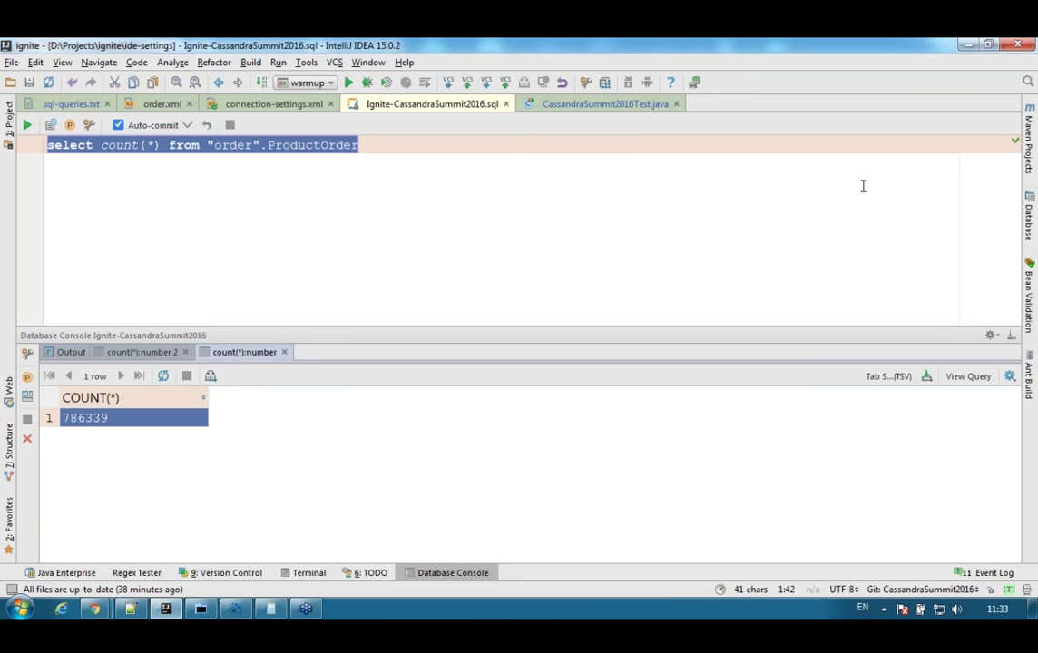
pyautogui.hotkey('ctrl', 'Return')
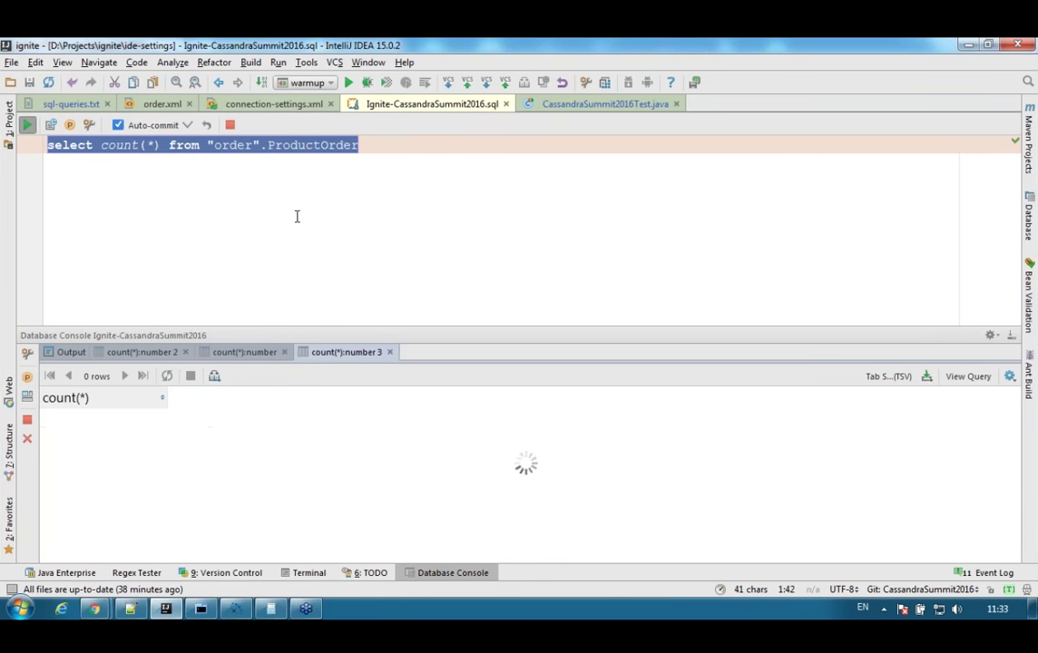
pyautogui.click(127, 420)
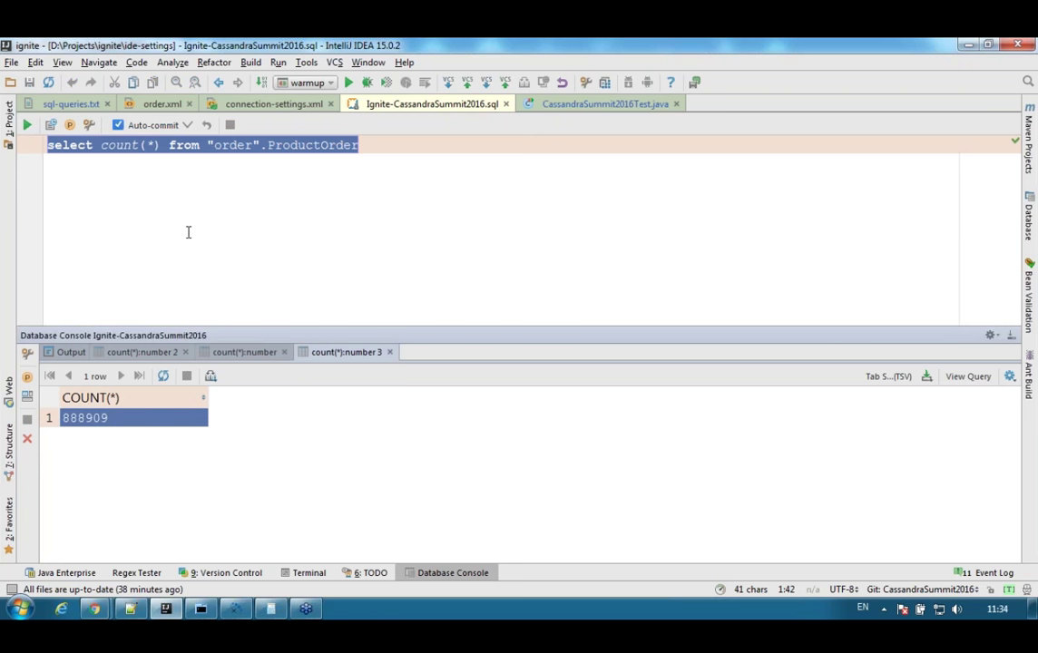
pyautogui.click(314, 202)
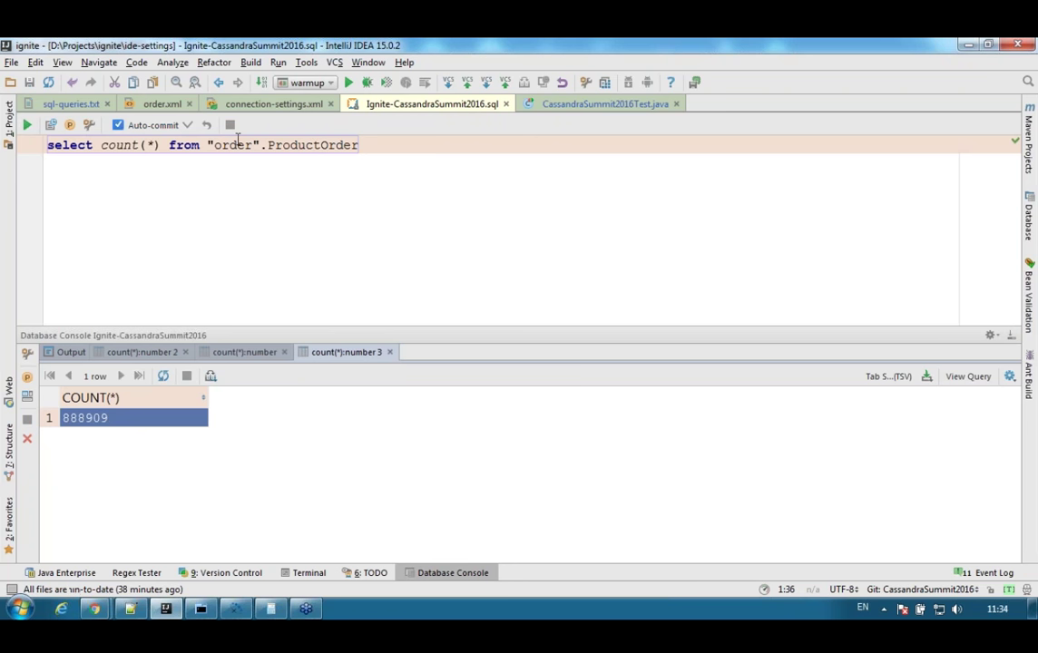
# Close the three accumulated count result tabs and clear the database console output.
pyautogui.click(164, 353)
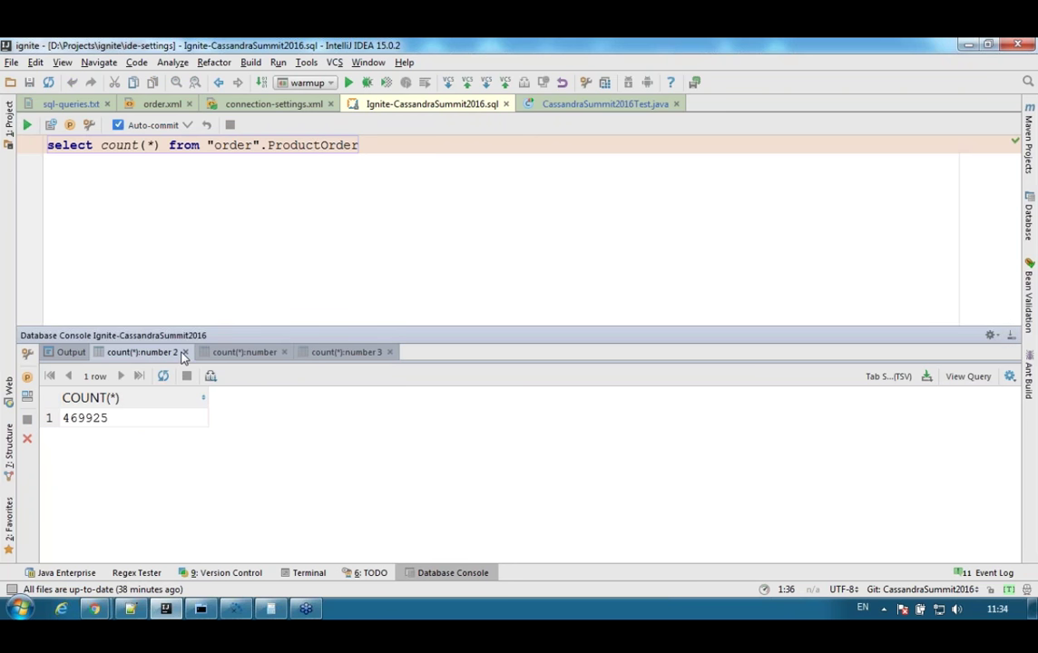
pyautogui.click(185, 352)
pyautogui.click(179, 352)
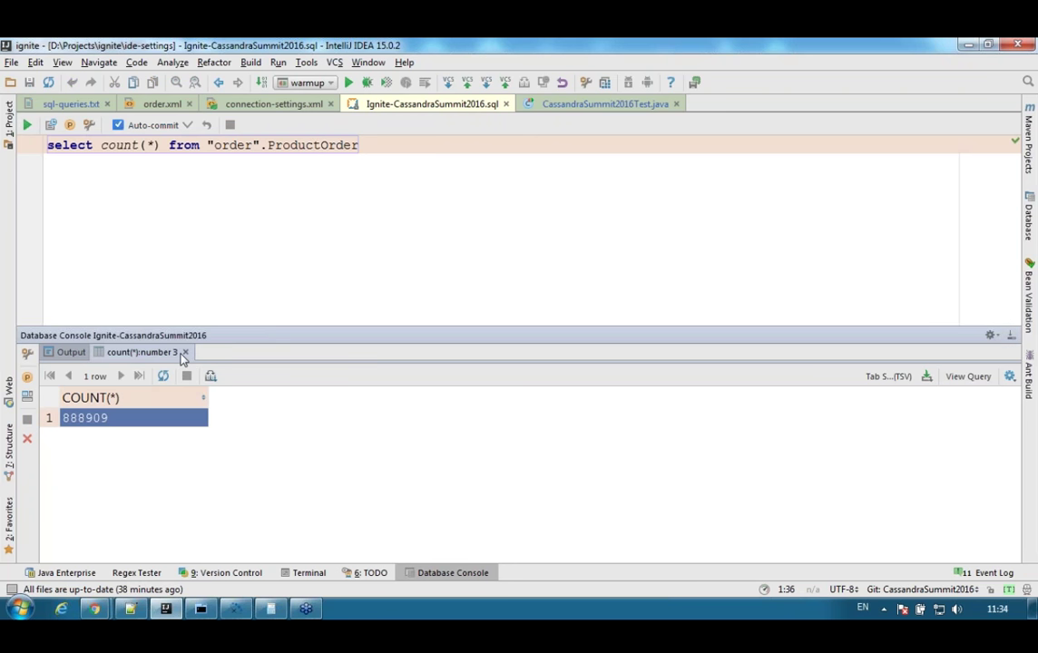
pyautogui.click(185, 352)
pyautogui.rightClick(399, 439)
pyautogui.click(447, 517)
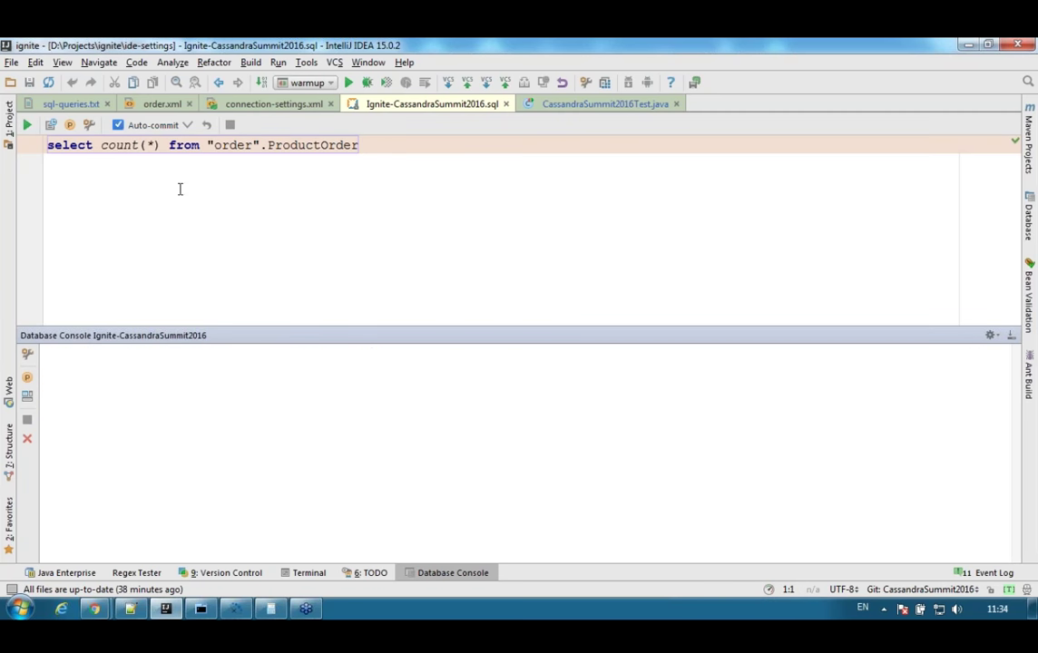
# Change the query to select count(*) from "product".Product, execute it and highlight the returned count.
pyautogui.doubleClick(232, 145)
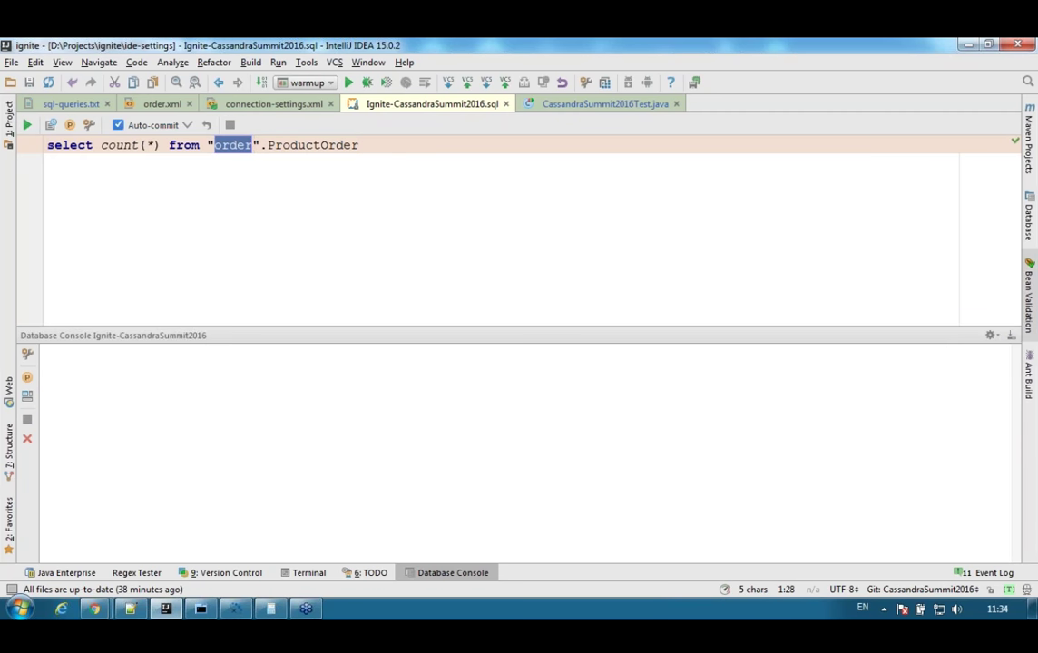
pyautogui.write('product')
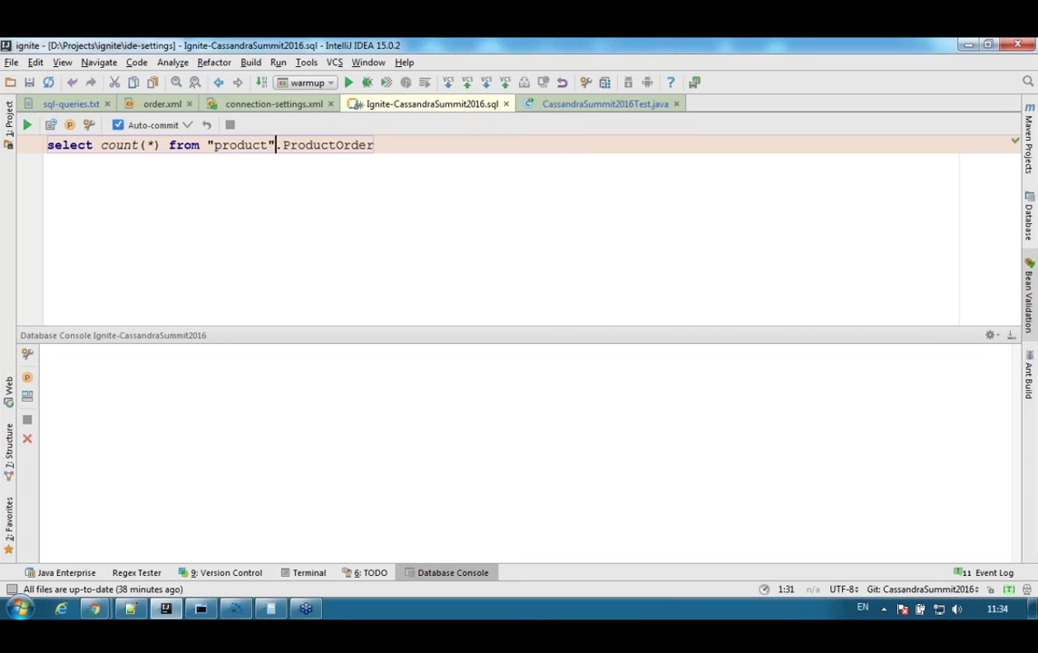
pyautogui.moveTo(337, 145); pyautogui.dragTo(374, 145)
pyautogui.press('BackSpace')
pyautogui.hotkey('ctrl', 'a')
pyautogui.hotkey('ctrl', 'Return')
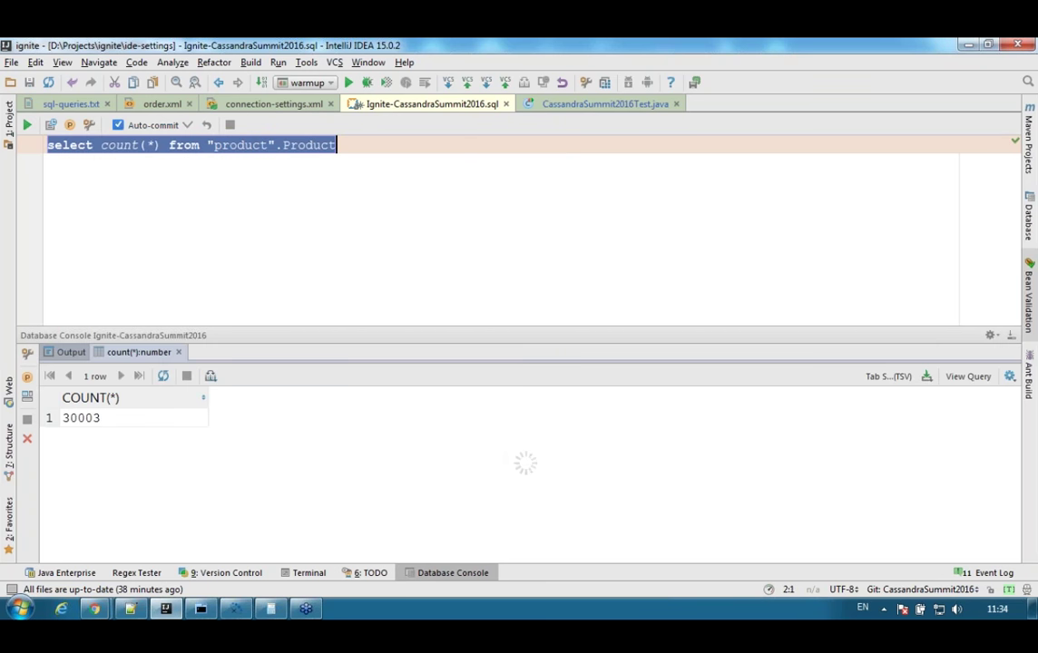
pyautogui.click(125, 422)
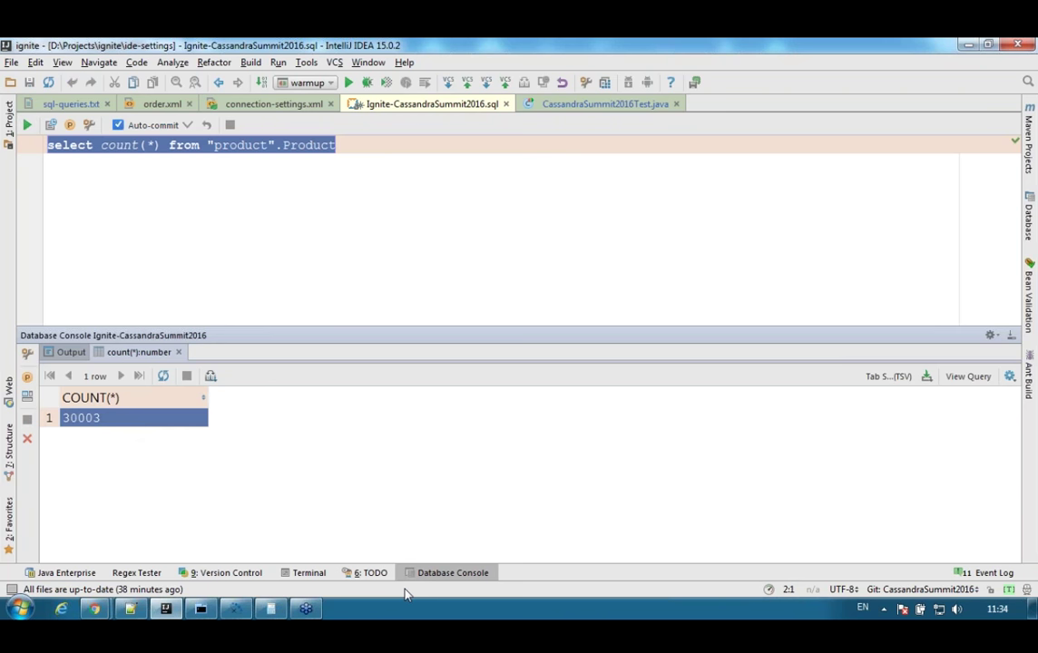
# Clear the query editor, reload the "order".ProductOrder count query from the console history and execute it.
pyautogui.click(322, 145)
pyautogui.doubleClick(240, 145)
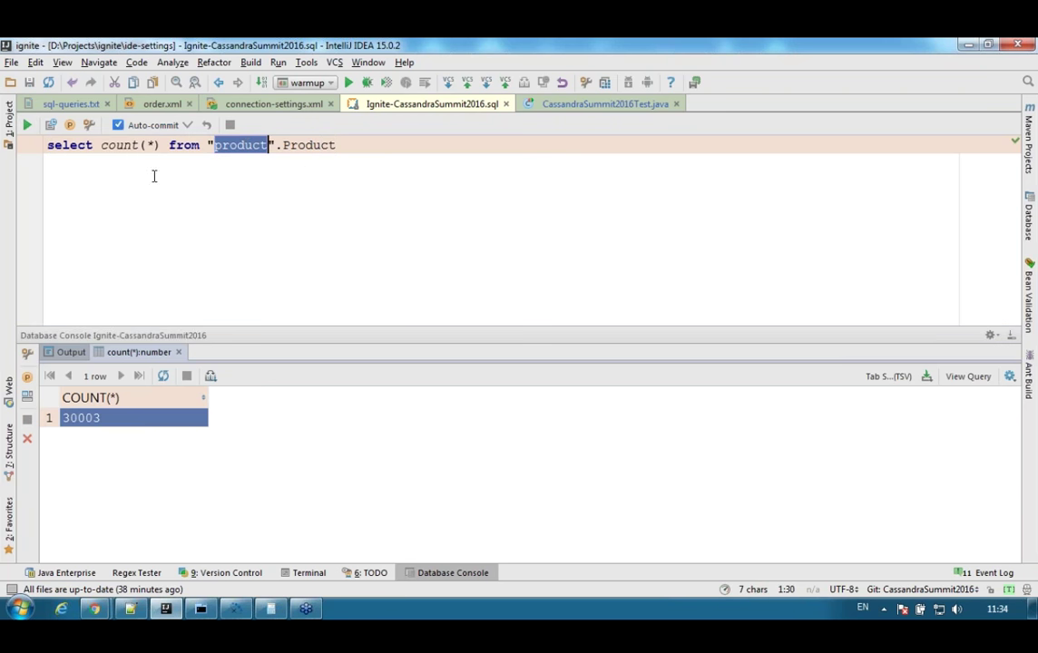
pyautogui.press('BackSpace')
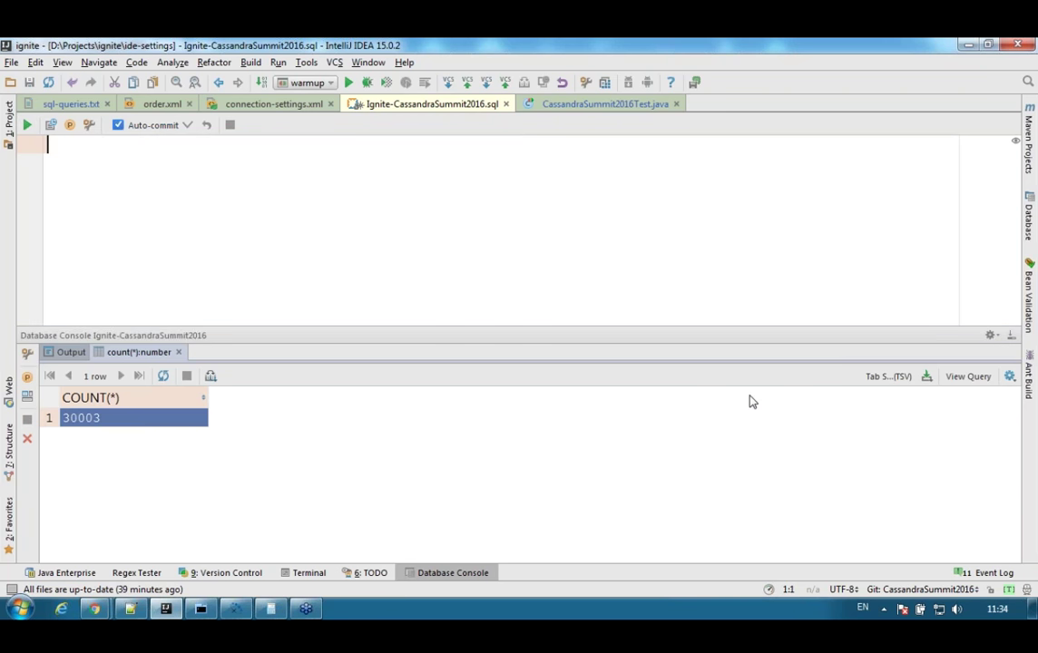
pyautogui.click(53, 127)
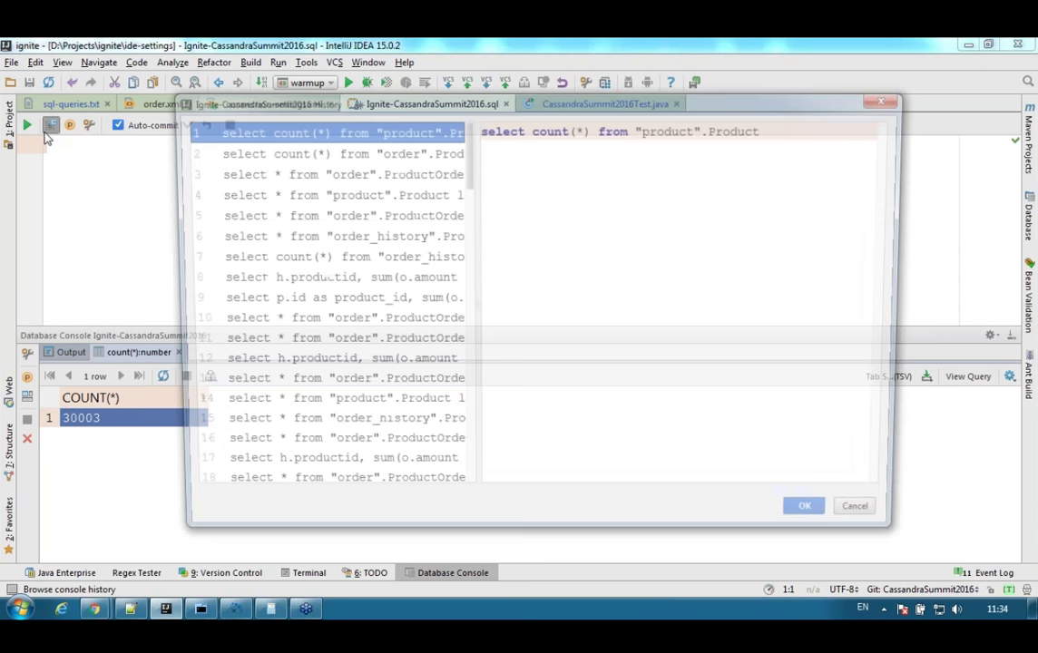
pyautogui.doubleClick(363, 151)
pyautogui.hotkey('ctrl', 'a')
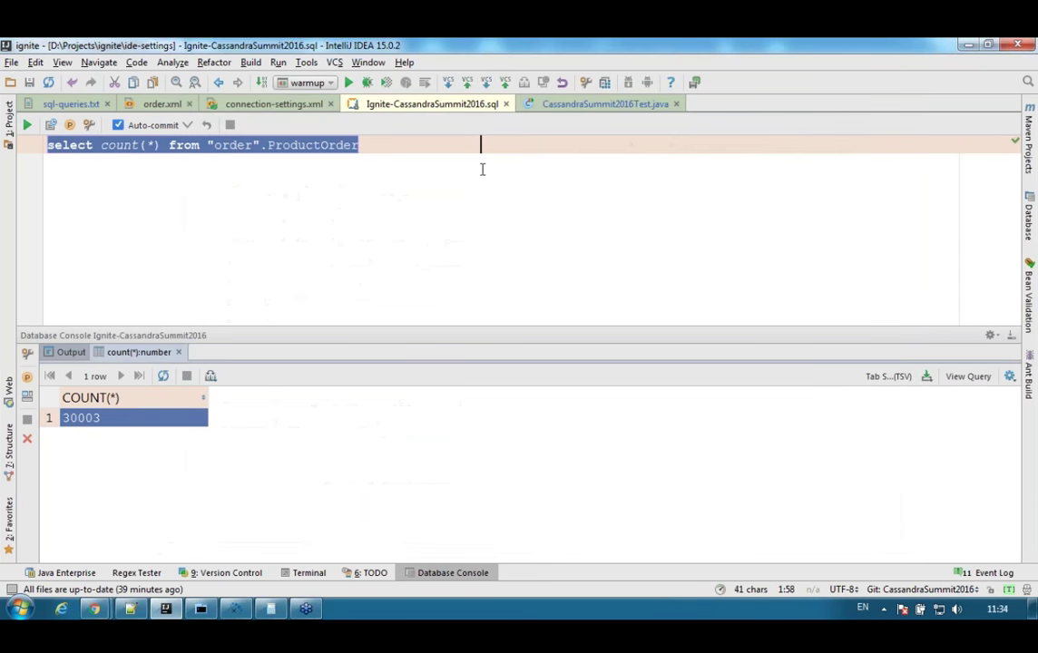
pyautogui.hotkey('ctrl', 'Return')
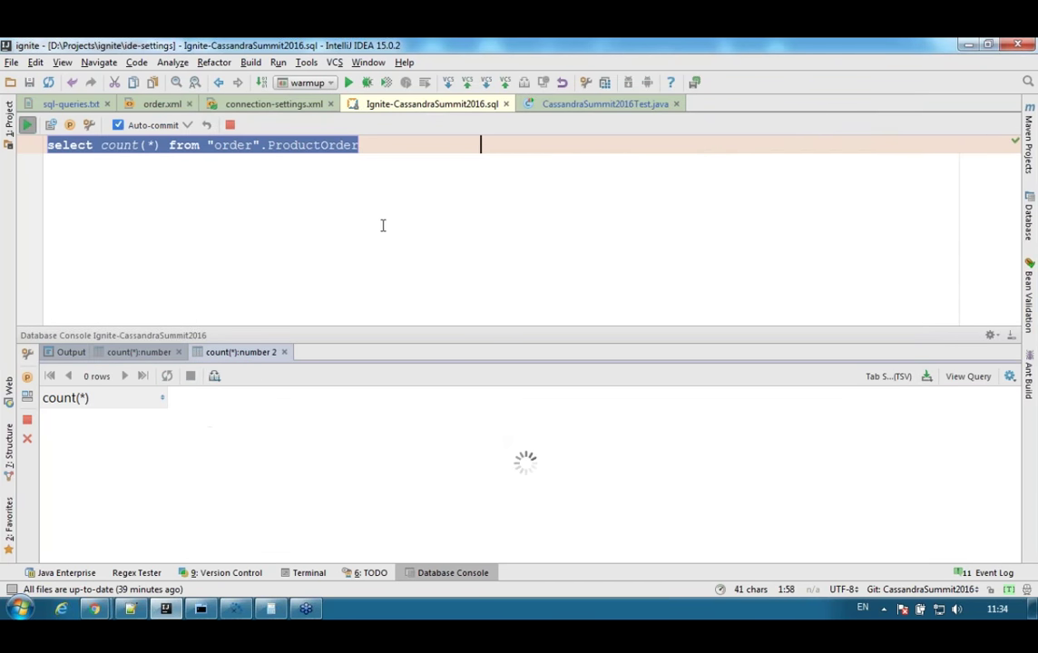
# Execute the ProductOrder count query again to refresh the order count and close the previous ProductOrder result.
pyautogui.click(336, 145)
pyautogui.hotkey('ctrl', 'a')
pyautogui.hotkey('ctrl', 'Return')
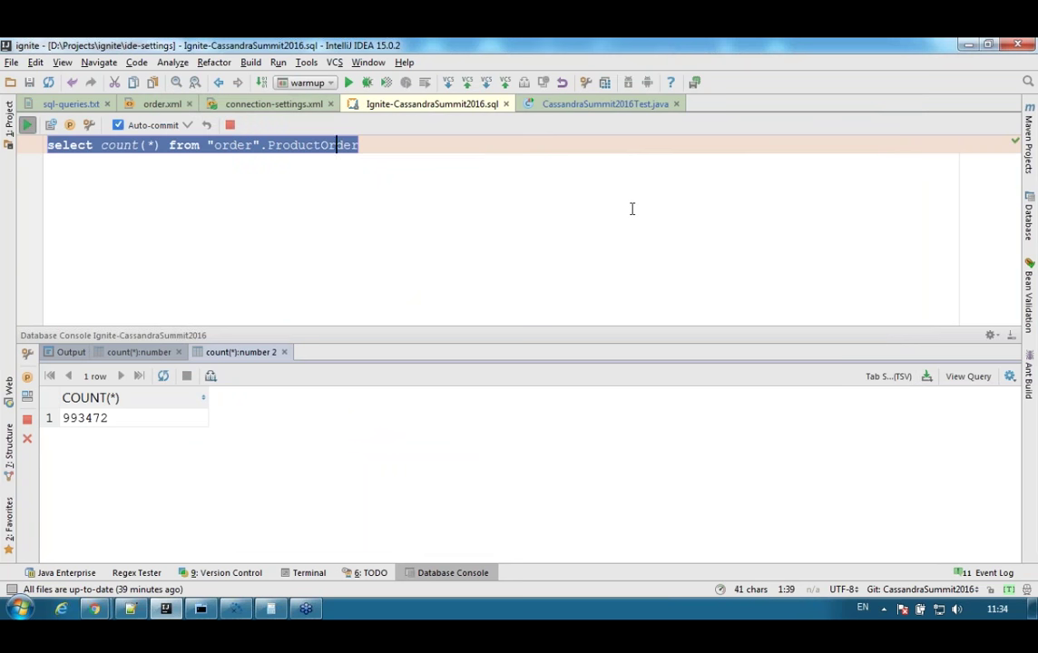
pyautogui.click(283, 353)
# Enlarge the query editor and copy the Product and ProductOrder join query ending in limit 10 from sql-queries.txt.
pyautogui.moveTo(443, 326); pyautogui.dragTo(447, 363)
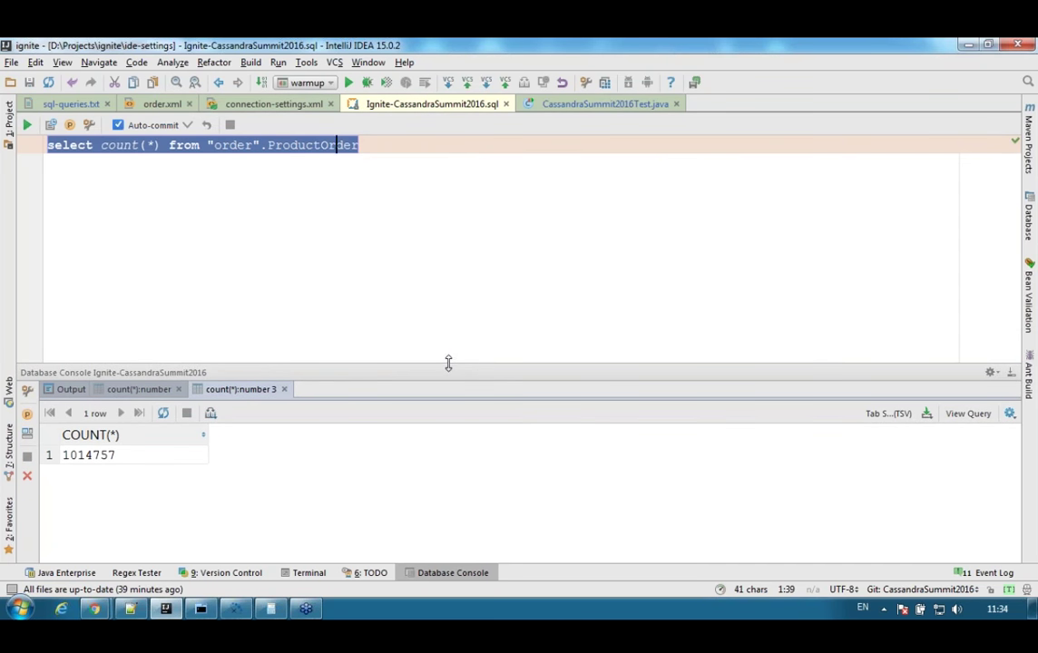
pyautogui.click(54, 107)
pyautogui.moveTo(121, 287); pyautogui.dragTo(42, 203)
pyautogui.hotkey('ctrl', 'c')
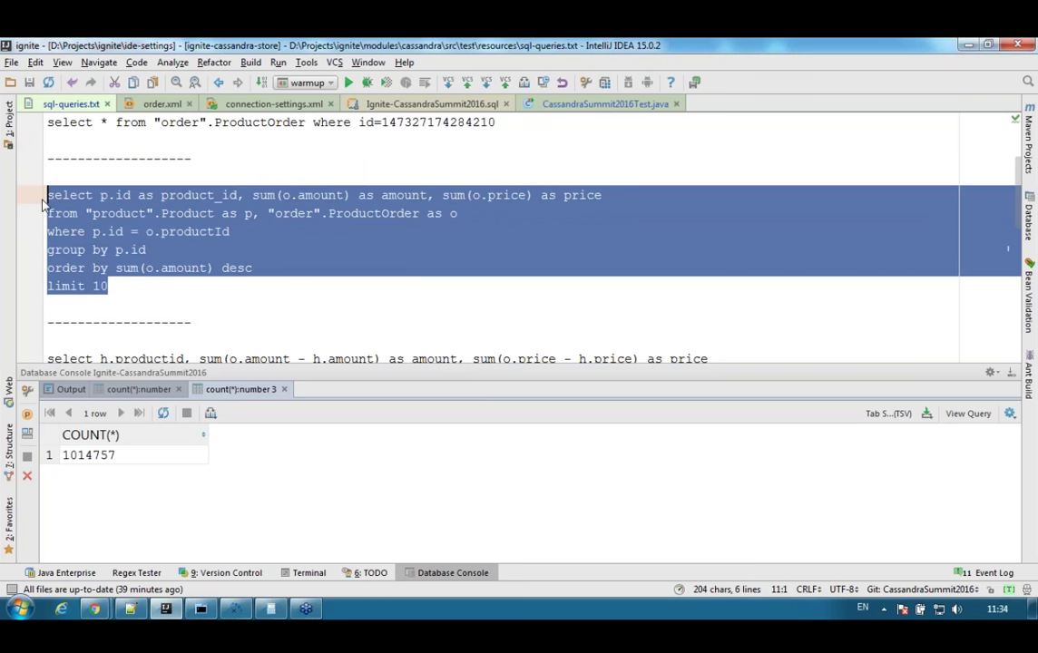
# Replace the query in Ignite-CassandraSummit2016.sql with the copied Product and ProductOrder join query and execute it.
pyautogui.click(432, 102)
pyautogui.click(298, 211)
pyautogui.hotkey('ctrl', 'a')
pyautogui.hotkey('ctrl', 'v')
pyautogui.hotkey('ctrl', 'a')
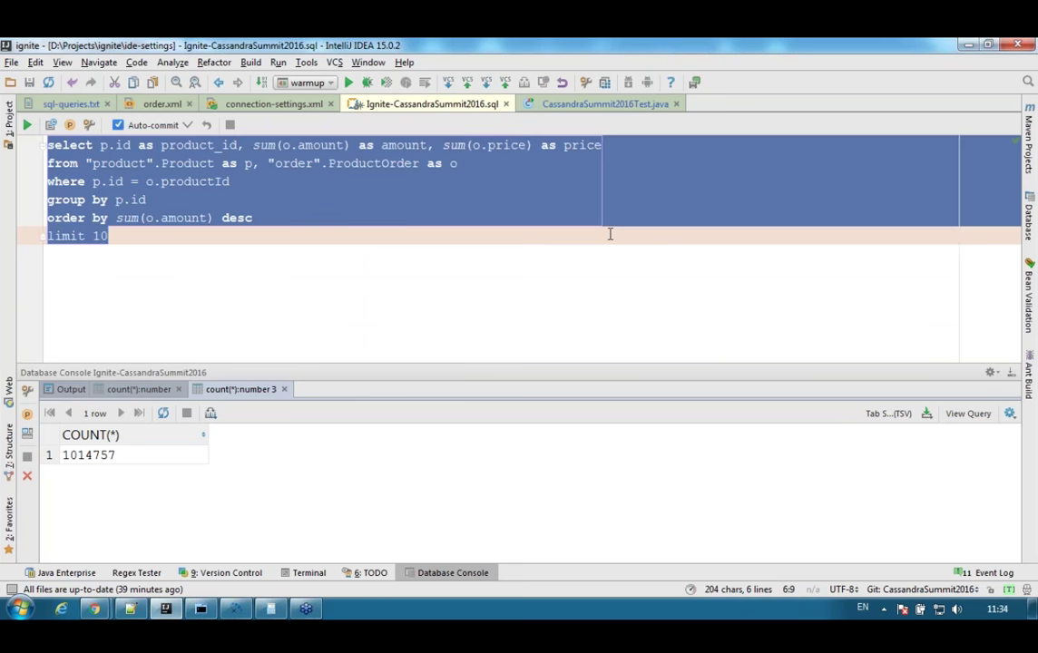
pyautogui.hotkey('ctrl', 'Return')
pyautogui.click(210, 257)
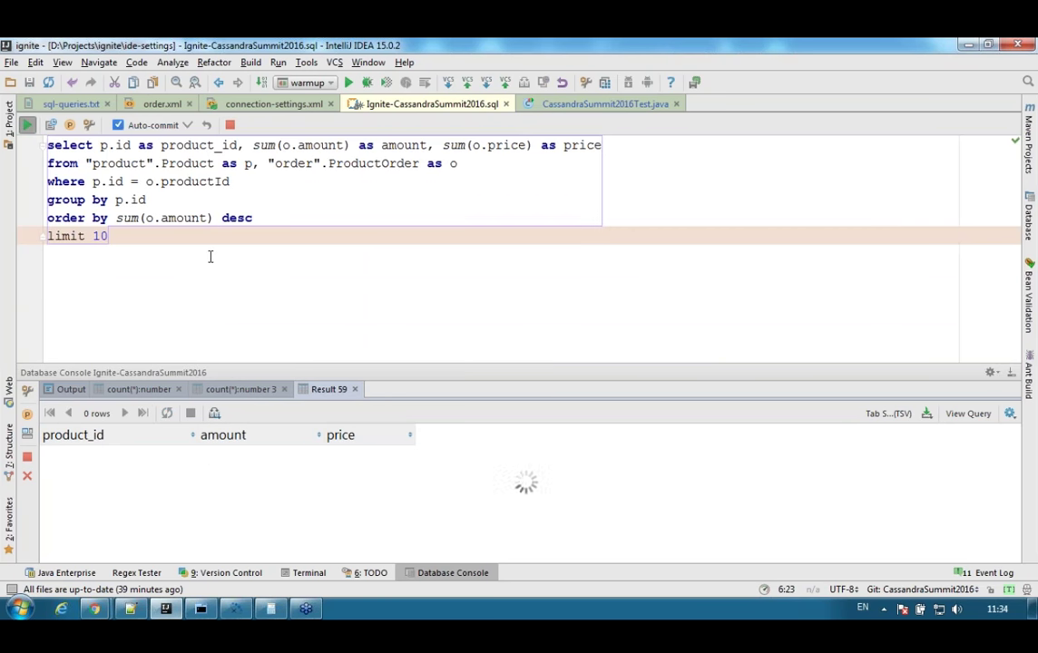
# Highlight the query's limit 10, the sum(o.amount) ordering, the ProductOrder table and the join condition p.id = o.productId.
pyautogui.moveTo(109, 236); pyautogui.dragTo(45, 236)
pyautogui.click(176, 253)
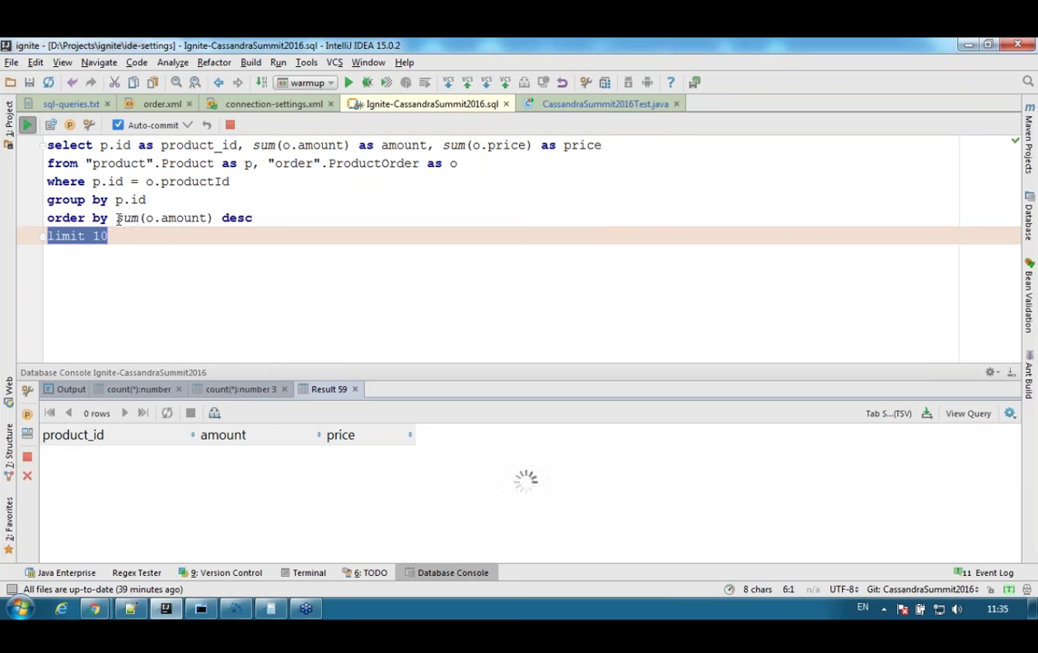
pyautogui.moveTo(115, 217); pyautogui.dragTo(216, 217)
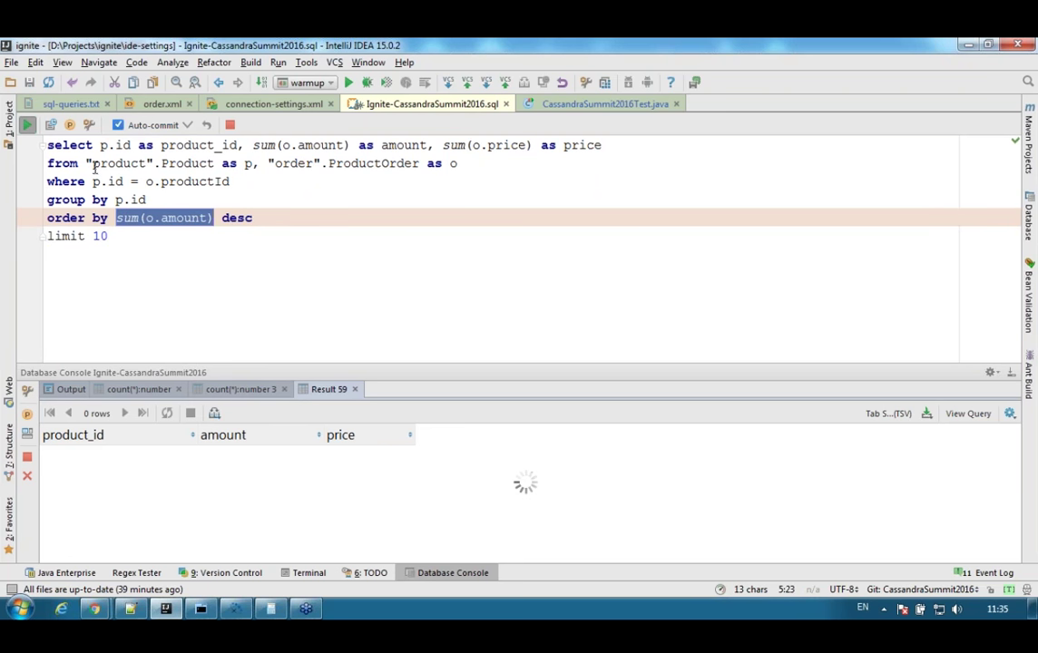
pyautogui.moveTo(92, 181); pyautogui.dragTo(419, 163)
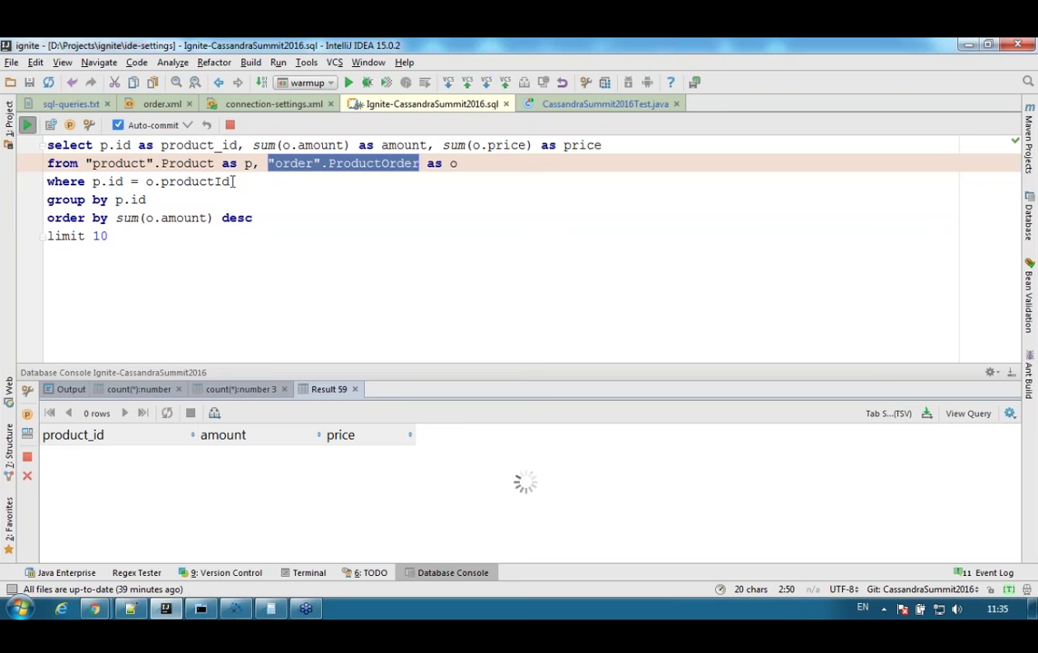
pyautogui.doubleClick(181, 179)
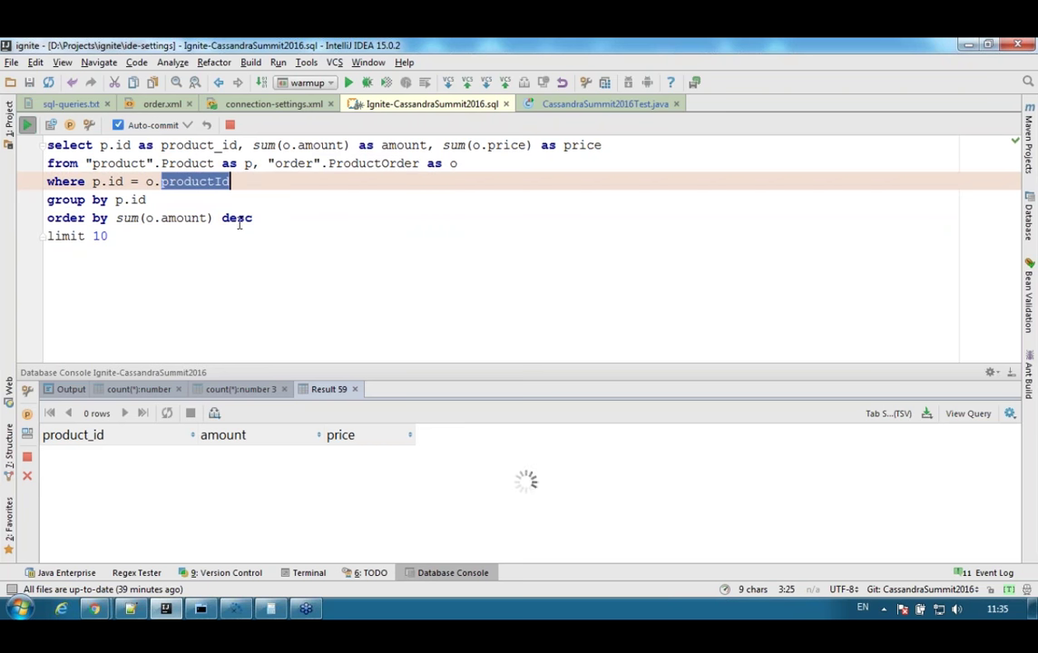
pyautogui.doubleClick(292, 163)
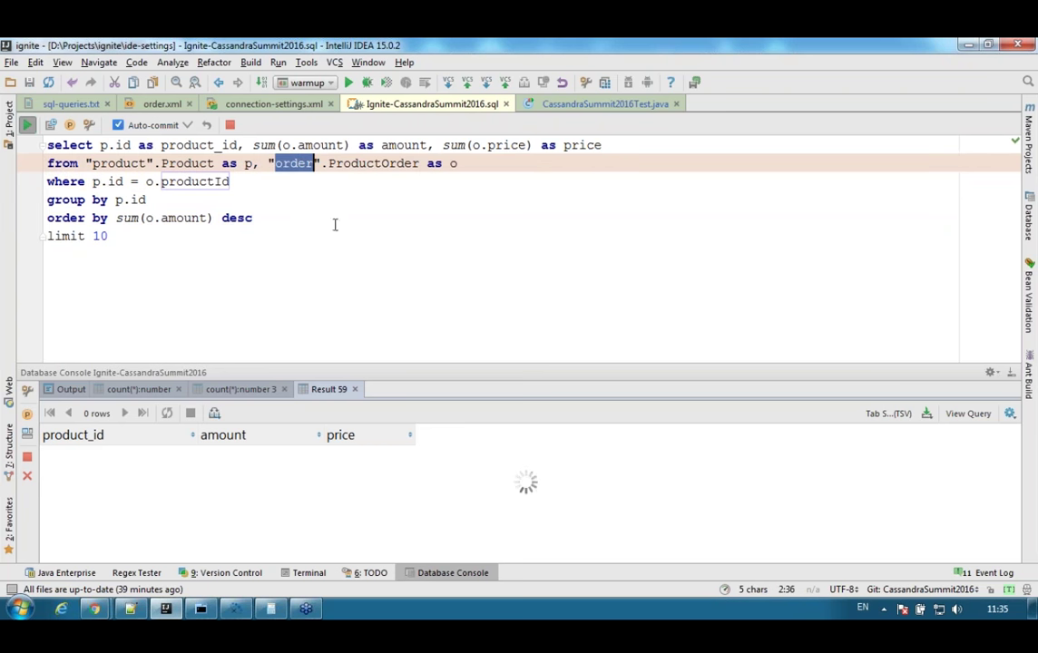
pyautogui.moveTo(229, 181); pyautogui.dragTo(92, 181)
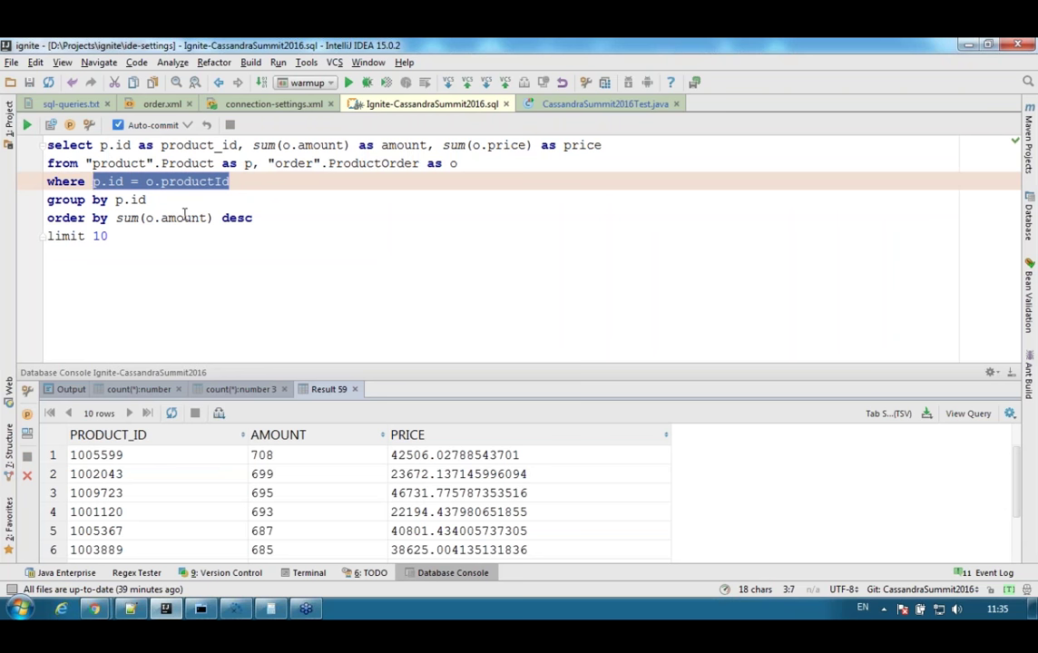
# Highlight the query's group by p.id clause and its order by sum(o.amount) clause.
pyautogui.click(153, 199)
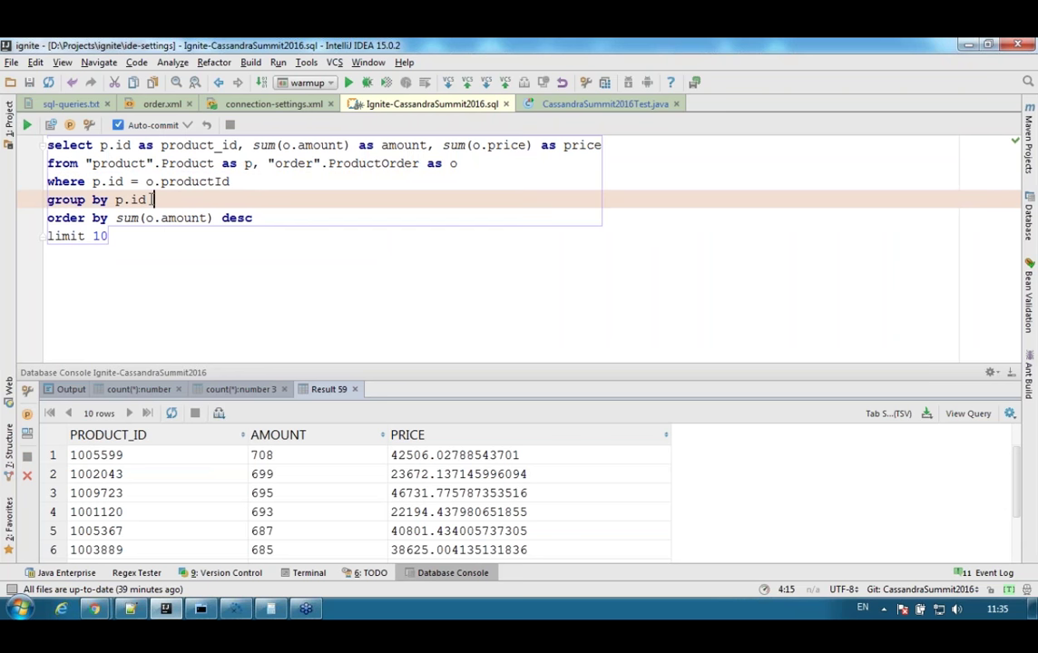
pyautogui.moveTo(152, 199); pyautogui.dragTo(45, 200)
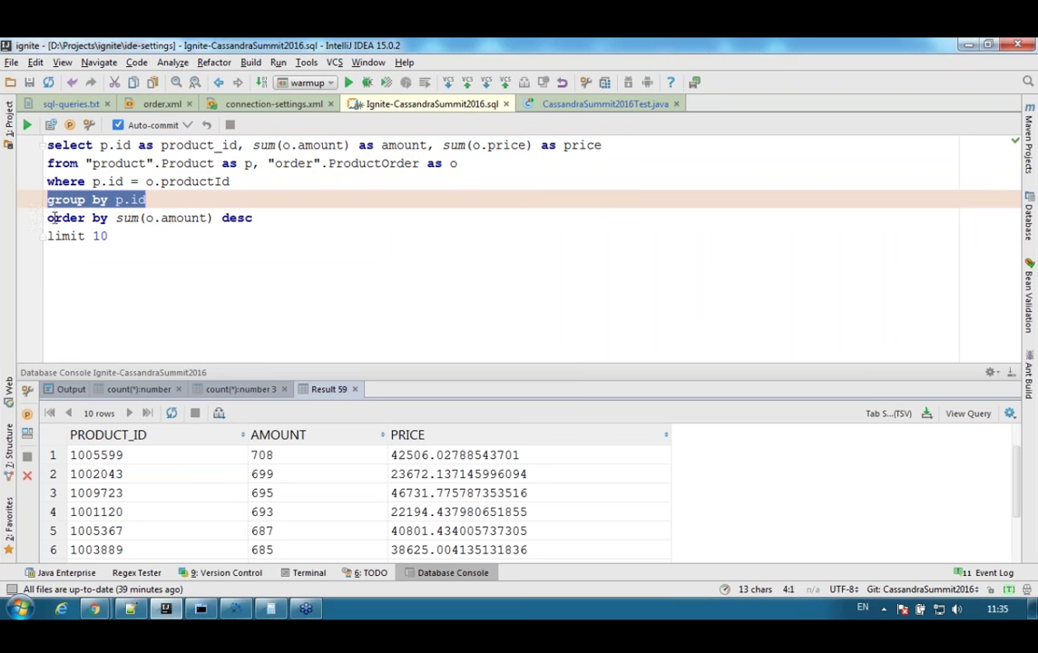
pyautogui.moveTo(208, 217); pyautogui.dragTo(47, 218)
pyautogui.click(313, 236)
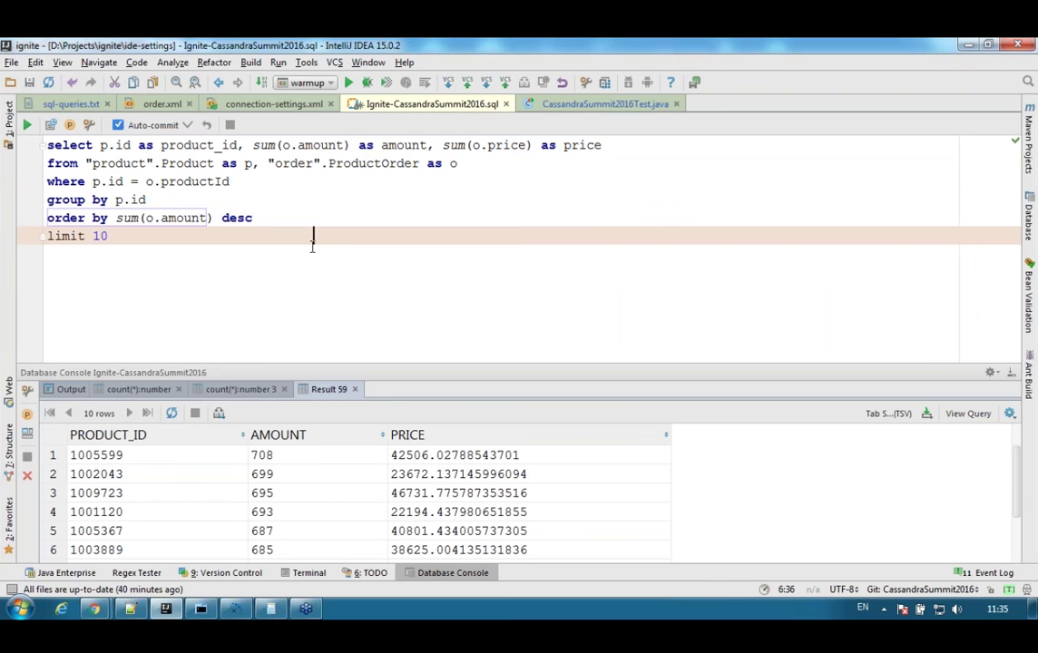
# Enlarge the results area, highlight the join query's run time in the console output and view the Product count result.
pyautogui.moveTo(486, 362); pyautogui.dragTo(510, 284)
pyautogui.click(71, 309)
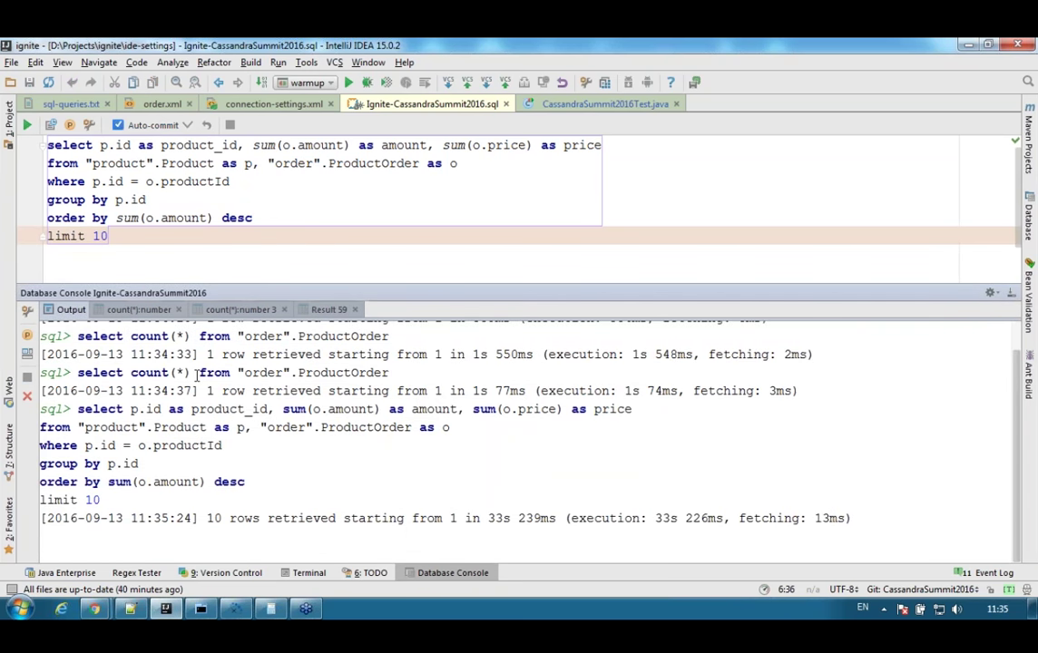
pyautogui.doubleClick(498, 518)
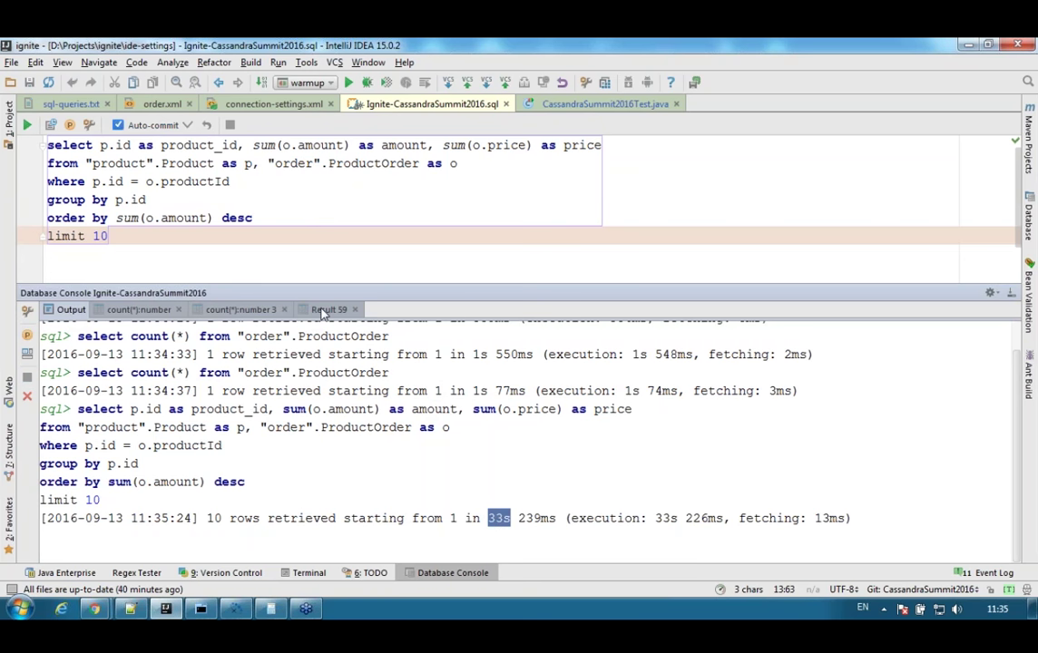
pyautogui.click(141, 310)
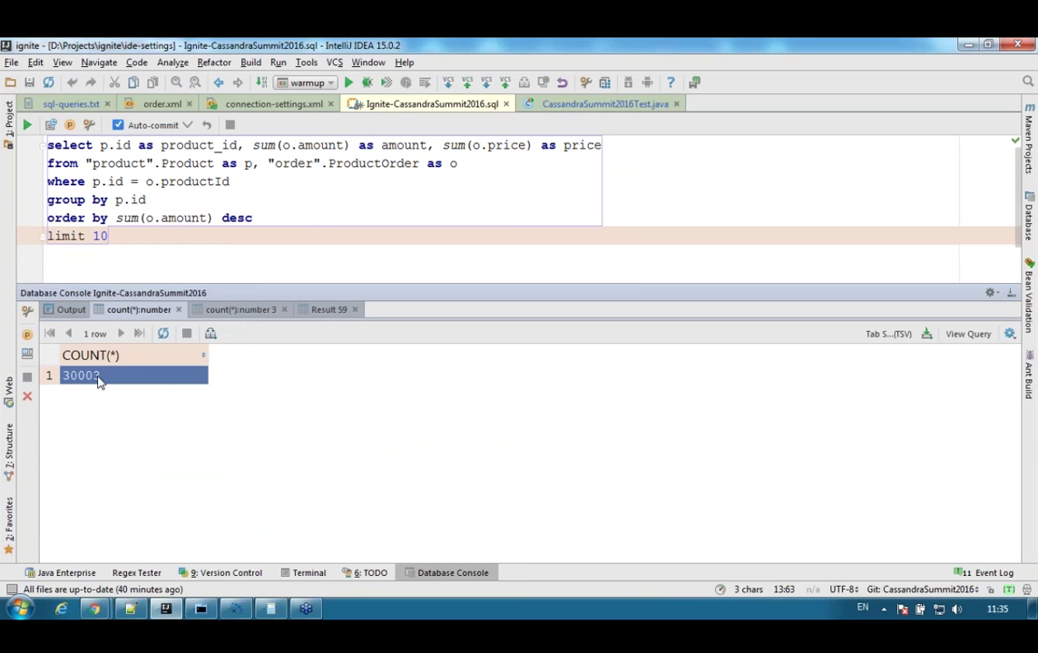
# Multiply the Product count 30003 by the ProductOrder count 1014757 in Calculator, viewing the ProductOrder count result for the second factor.
pyautogui.click(271, 609)
pyautogui.click(627, 294)
pyautogui.write('30003')
pyautogui.press('*')
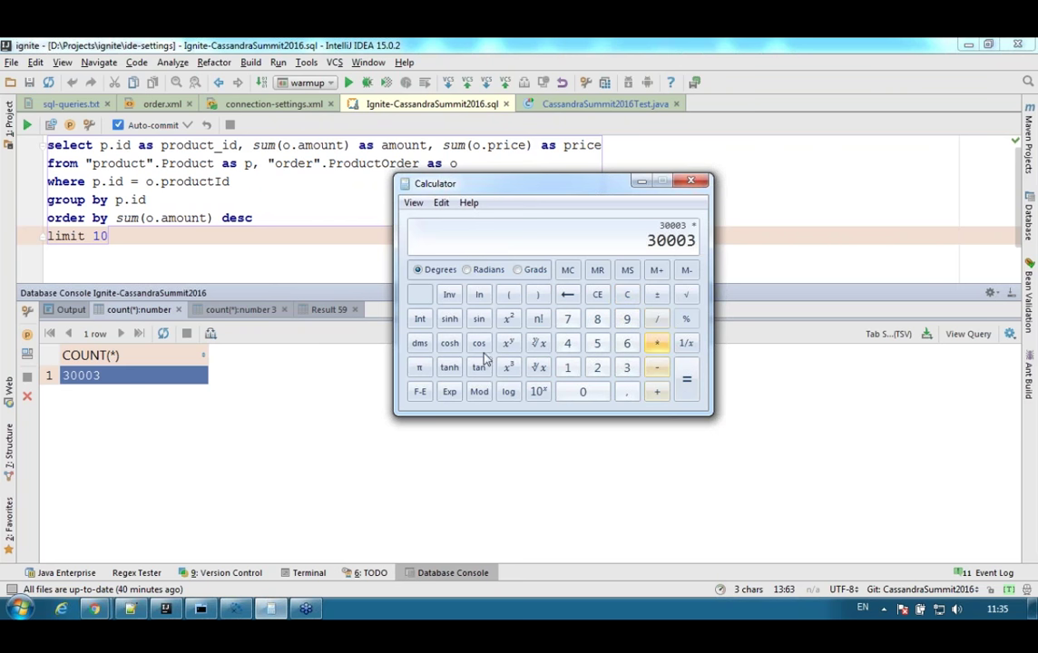
pyautogui.click(232, 310)
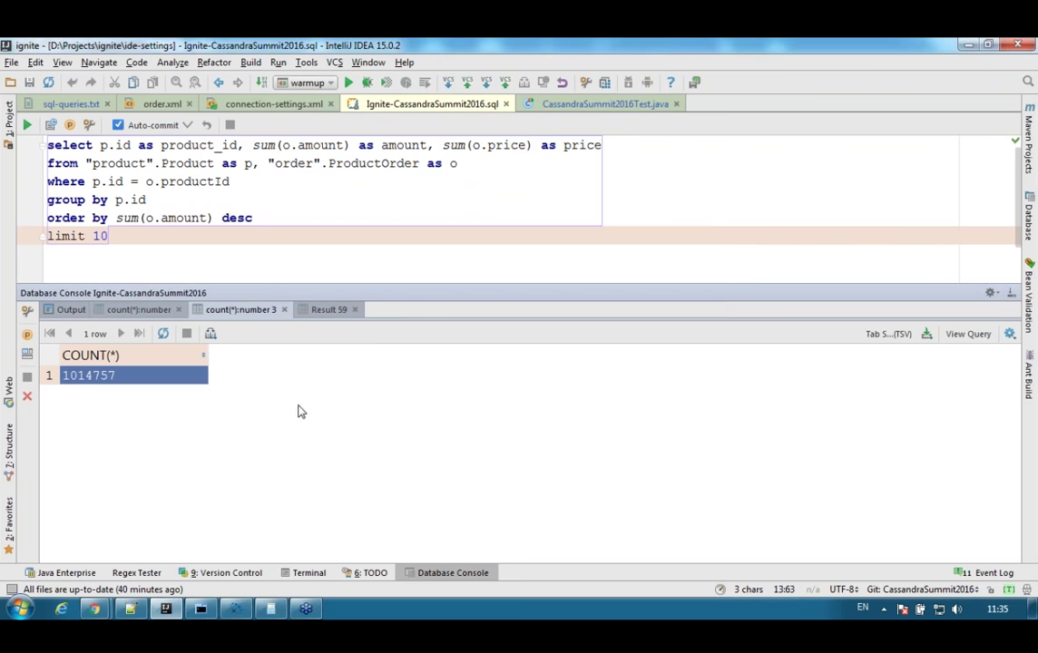
pyautogui.hotkey('alt', 'Tab')
pyautogui.write('1014757')
pyautogui.click(687, 380)
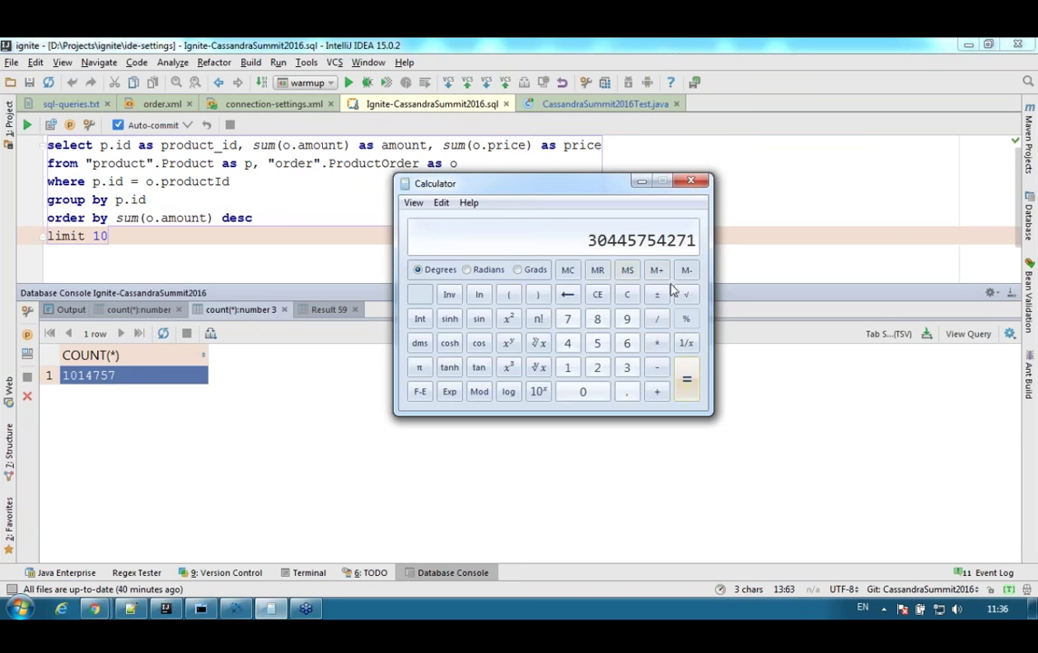
pyautogui.click(143, 616)
pyautogui.hotkey('ctrl', 'v')
pyautogui.press('Left')
pyautogui.press('Left')
pyautogui.press('Left')
pyautogui.press('Left')
pyautogui.press('Left')
pyautogui.press('Left')
pyautogui.press('Left')
pyautogui.press('Left')
pyautogui.press('Left')
pyautogui.press('Left')
pyautogui.press('Left')
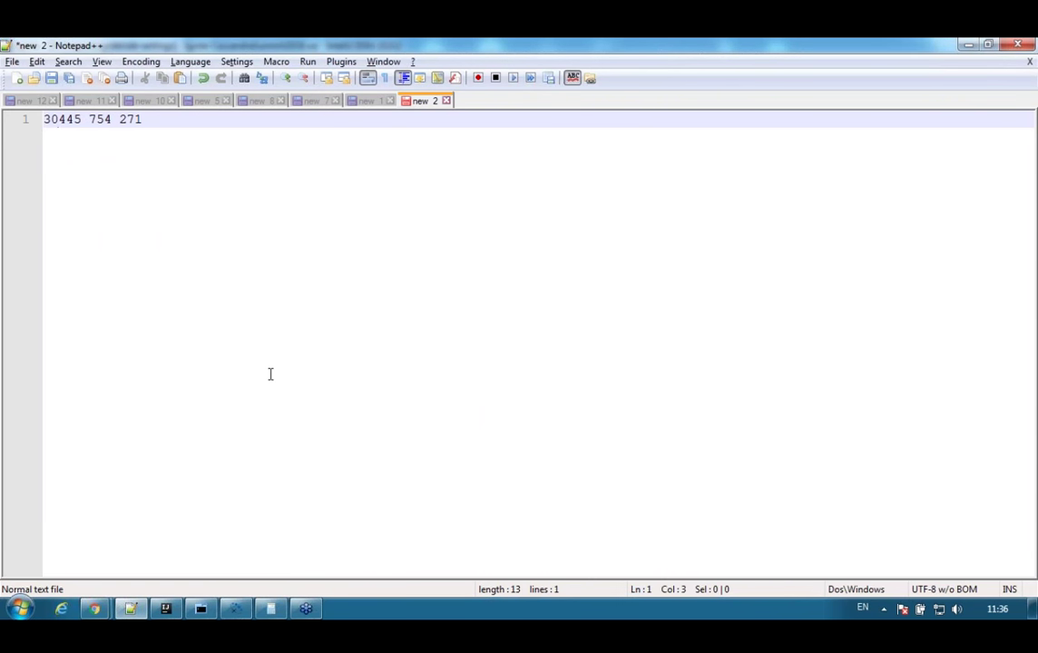
pyautogui.moveTo(150, 119); pyautogui.dragTo(66, 119)
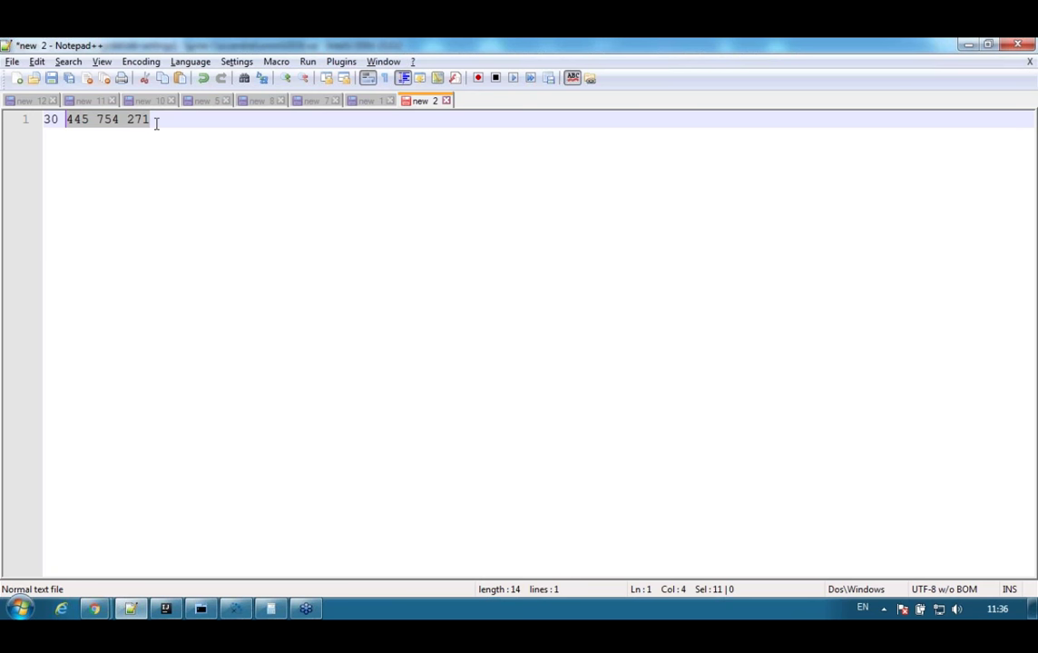
# Highlight the join condition p.id = o.productId in the IntelliJ query, and highlight the whole spaced number in Notepad++.
pyautogui.hotkey('alt', 'Tab')
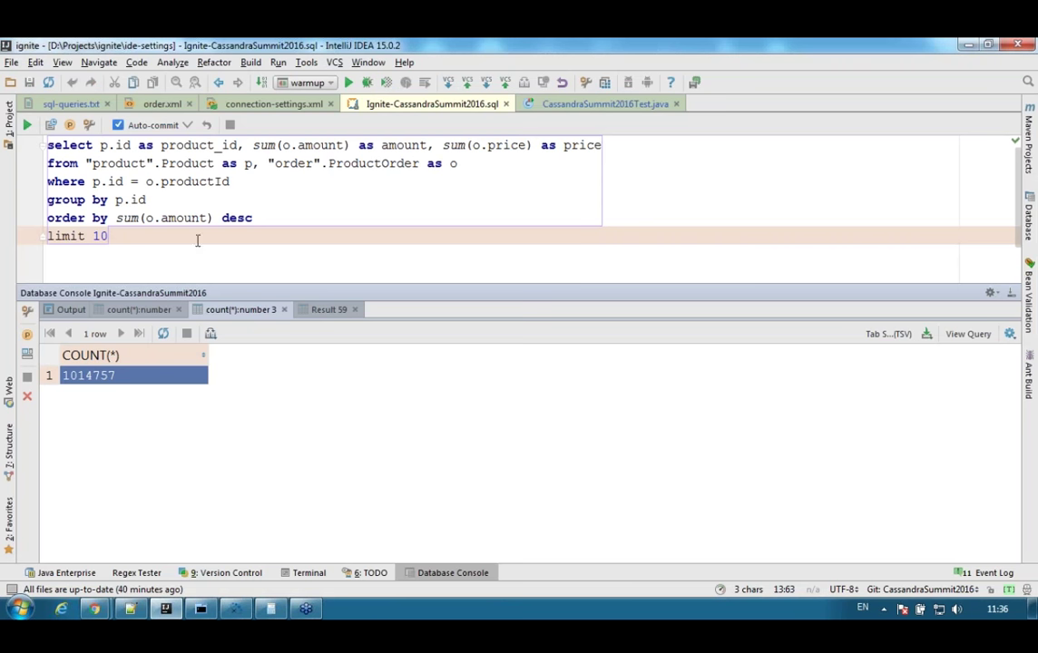
pyautogui.moveTo(88, 181); pyautogui.dragTo(236, 184)
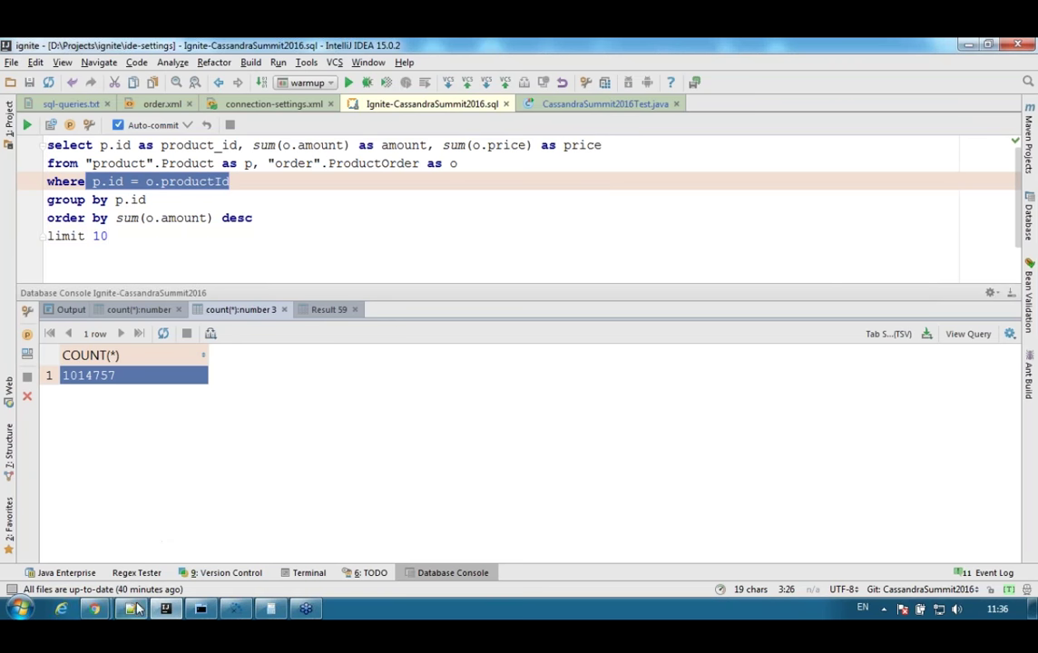
pyautogui.hotkey('alt', 'Tab')
pyautogui.click(159, 145)
pyautogui.hotkey('ctrl', 'shift', 'Left')
pyautogui.hotkey('ctrl', 'shift', 'Left')
pyautogui.hotkey('ctrl', 'shift', 'Left')
pyautogui.hotkey('ctrl', 'shift', 'Left')
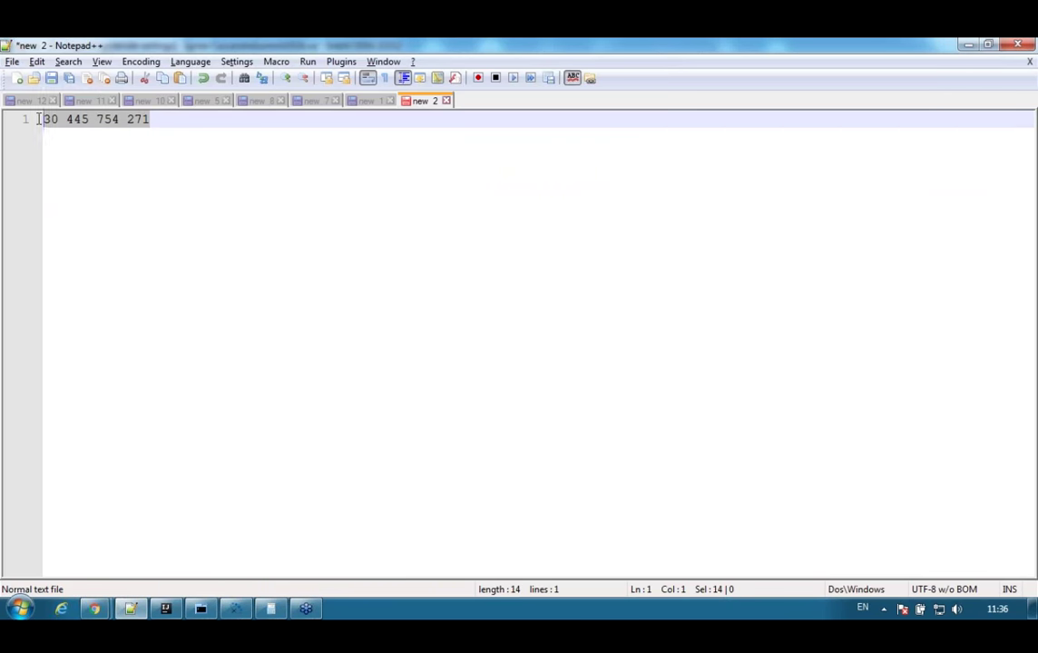
# Return to the IntelliJ query, enlarge the editor area and highlight the id field and the whole where clause.
pyautogui.click(166, 608)
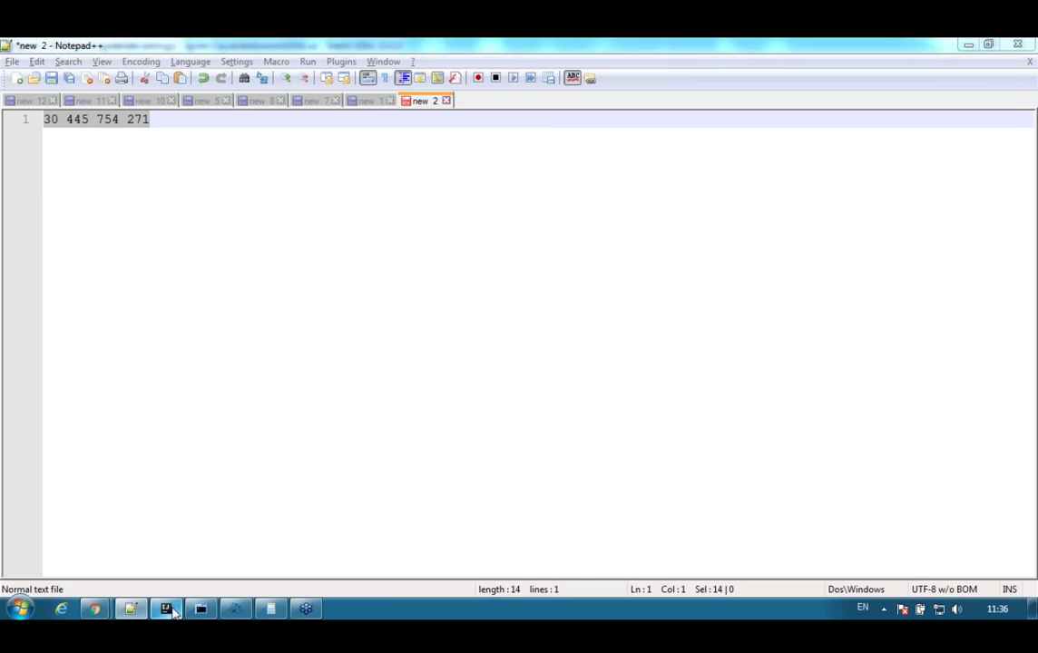
pyautogui.click(290, 219)
pyautogui.moveTo(449, 288); pyautogui.dragTo(447, 343)
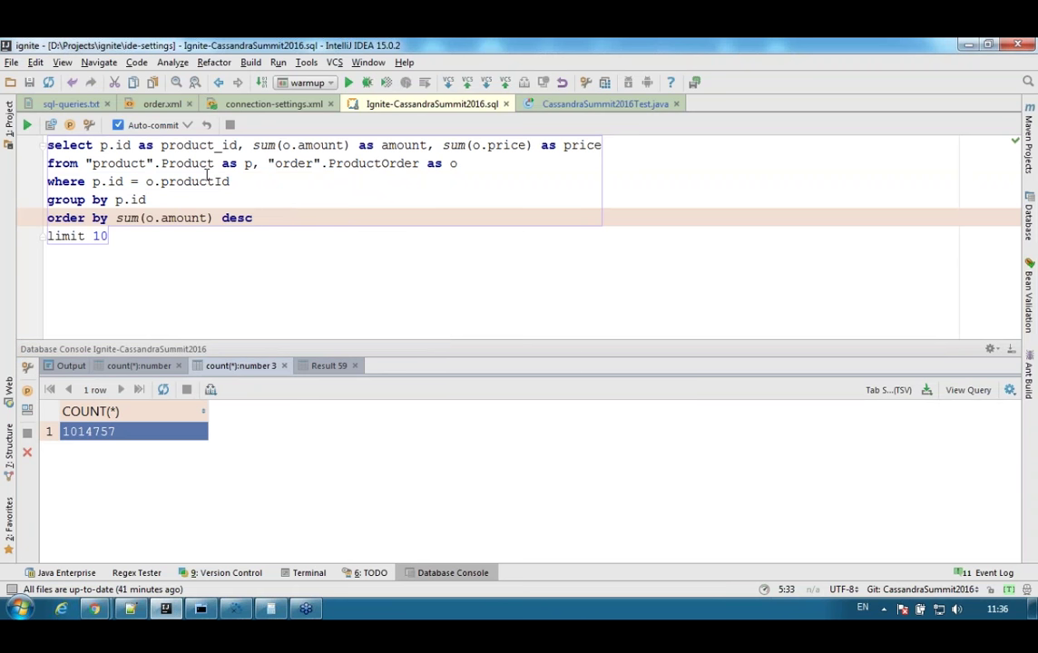
pyautogui.doubleClick(246, 184)
pyautogui.doubleClick(116, 182)
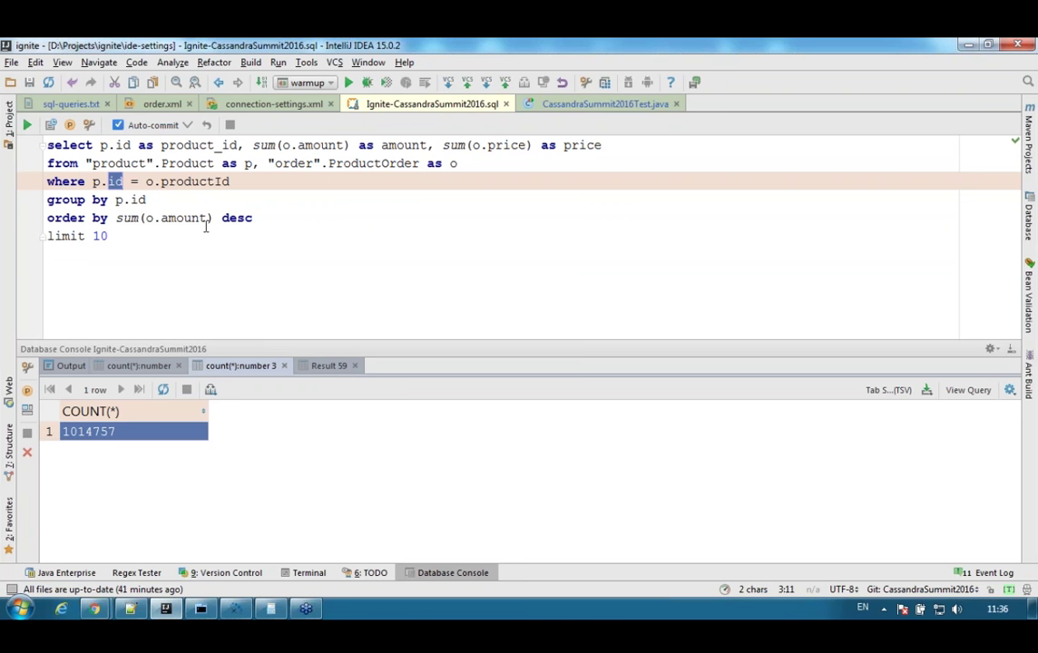
pyautogui.click(598, 185)
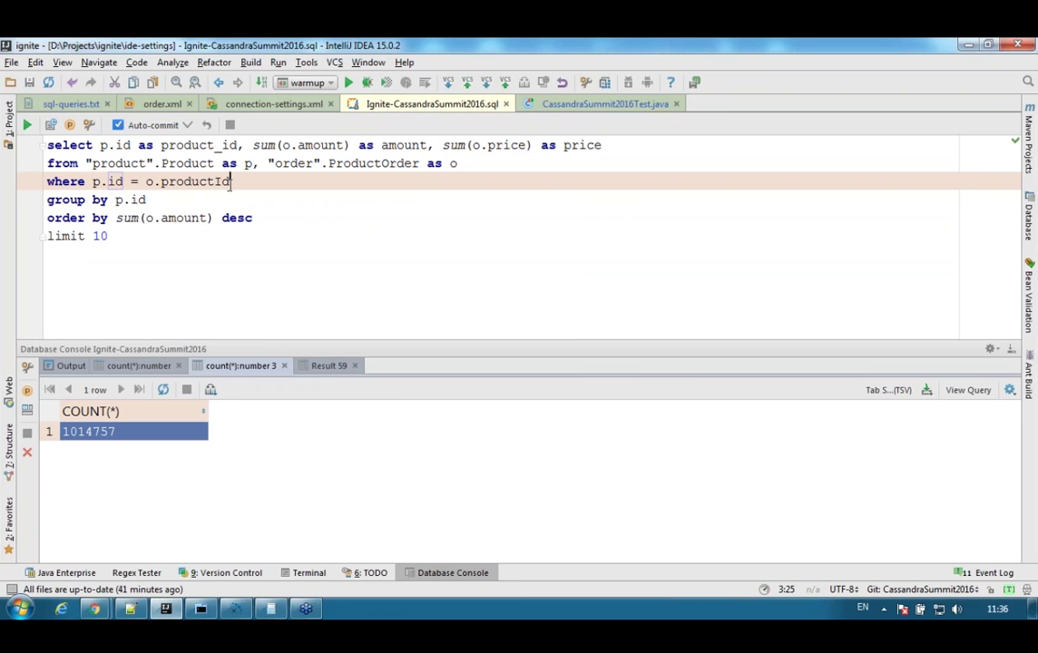
pyautogui.moveTo(598, 185); pyautogui.dragTo(47, 184)
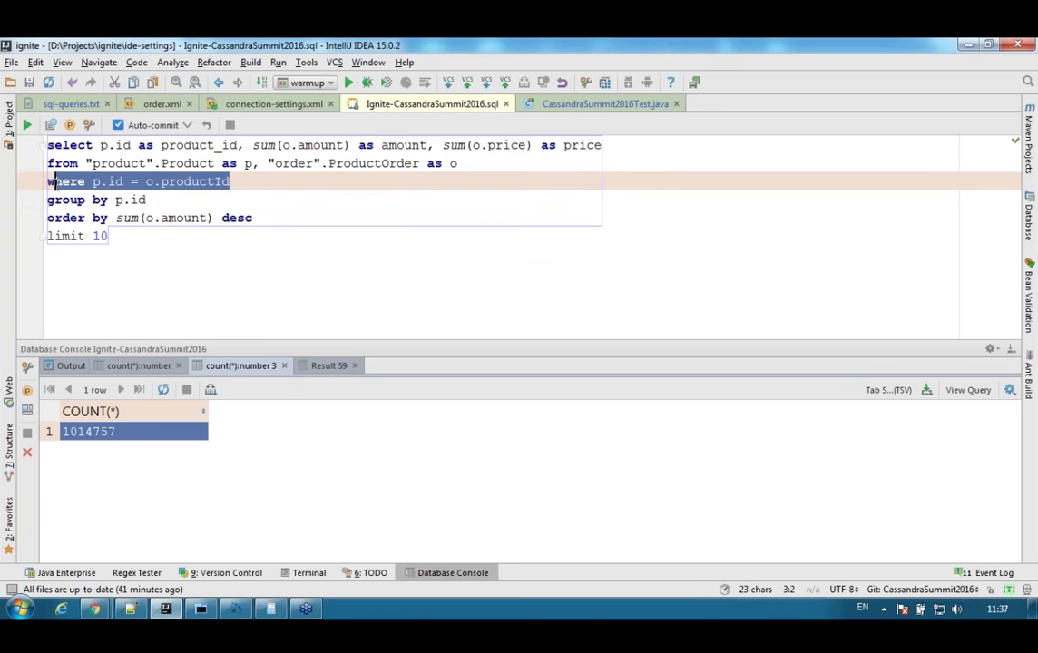
# Highlight the group by p.id clause and the order by sum(o.amount) clause in the join query.
pyautogui.click(147, 200)
pyautogui.moveTo(147, 200); pyautogui.dragTo(43, 206)
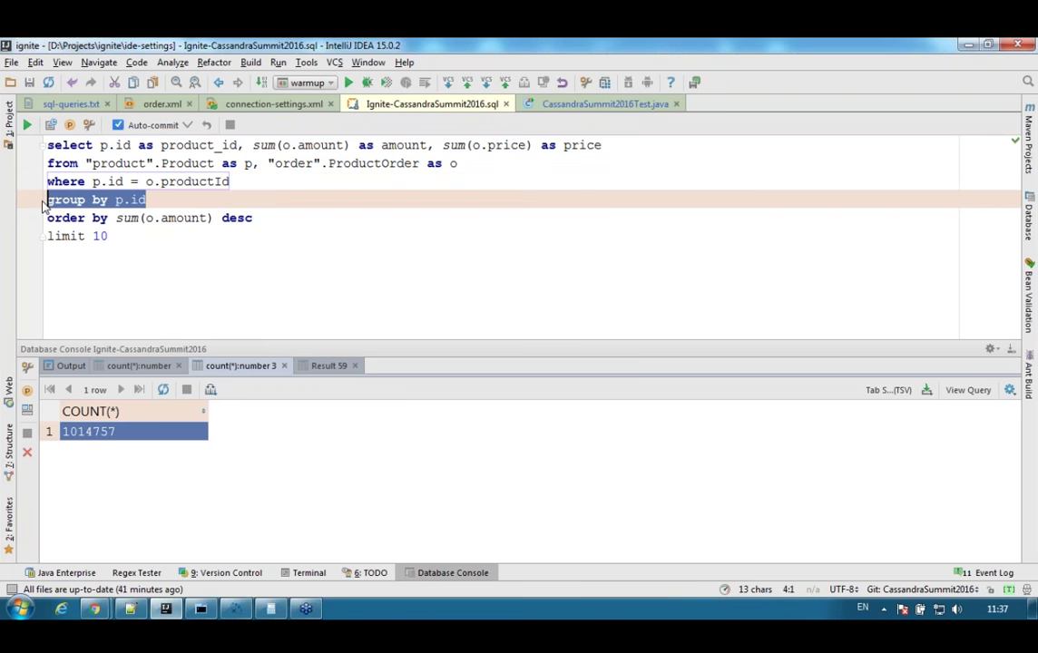
pyautogui.moveTo(218, 217); pyautogui.dragTo(42, 223)
pyautogui.click(405, 236)
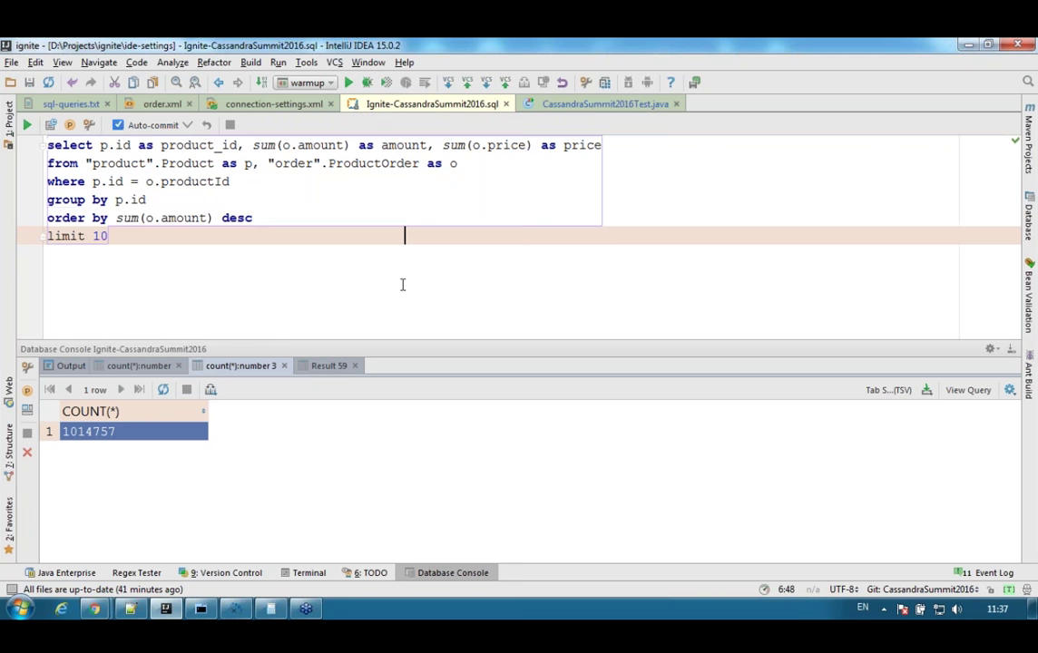
# View the console output and highlight the join query's run time and its full statement.
pyautogui.click(52, 366)
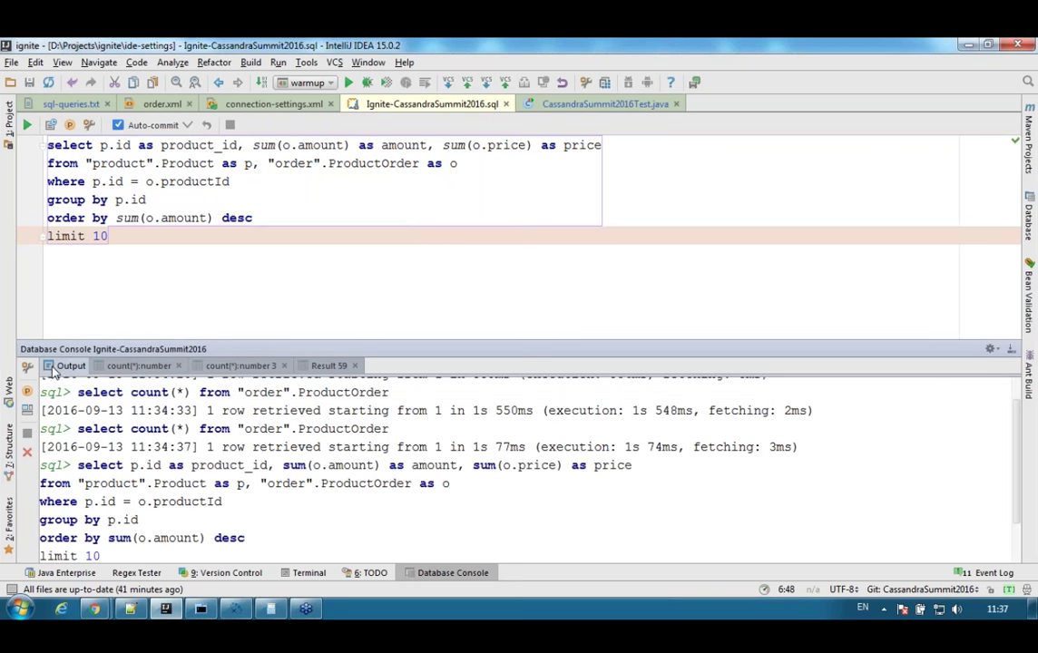
pyautogui.scroll(-1, 276, 498)
pyautogui.doubleClick(498, 518)
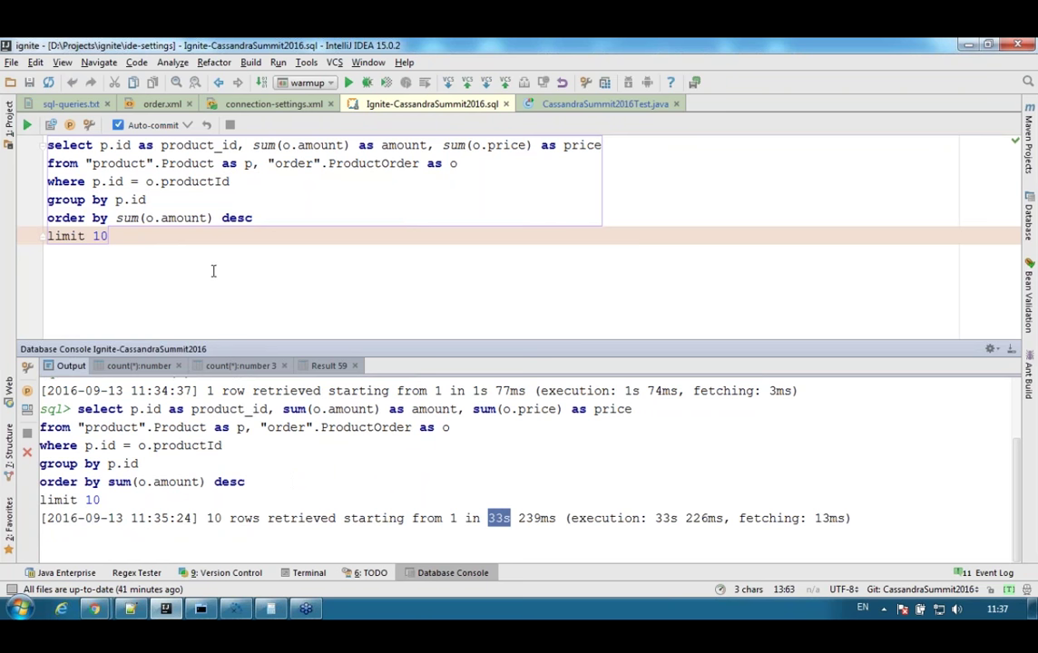
pyautogui.click(245, 216)
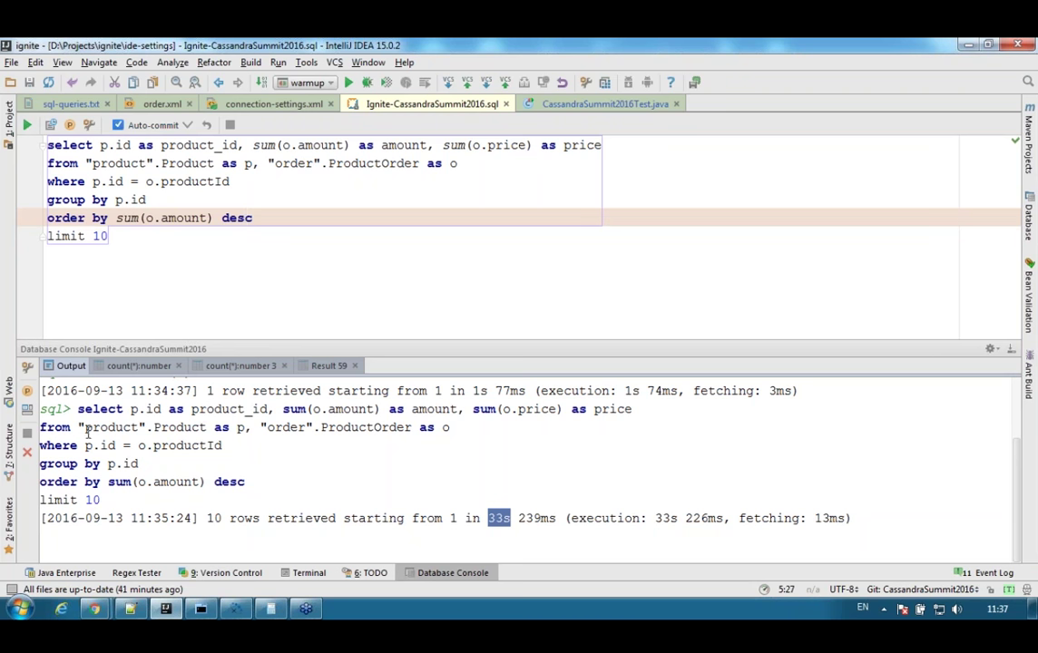
pyautogui.moveTo(77, 409); pyautogui.dragTo(105, 500)
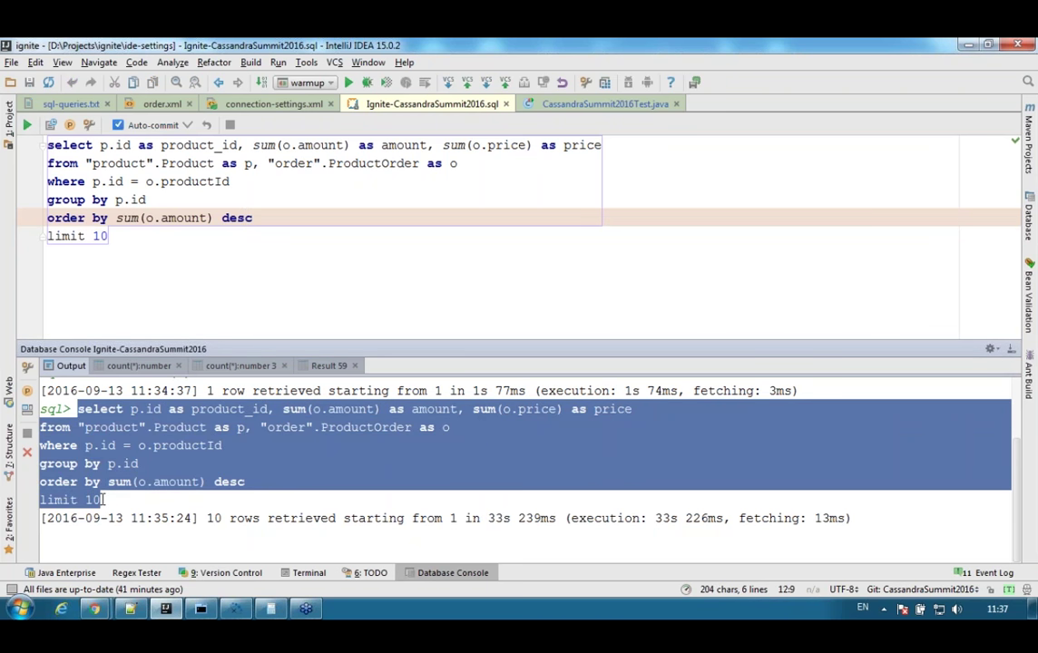
# Switch to MTPuTTY and check the orders load progress in the three TEST sessions.
pyautogui.click(202, 609)
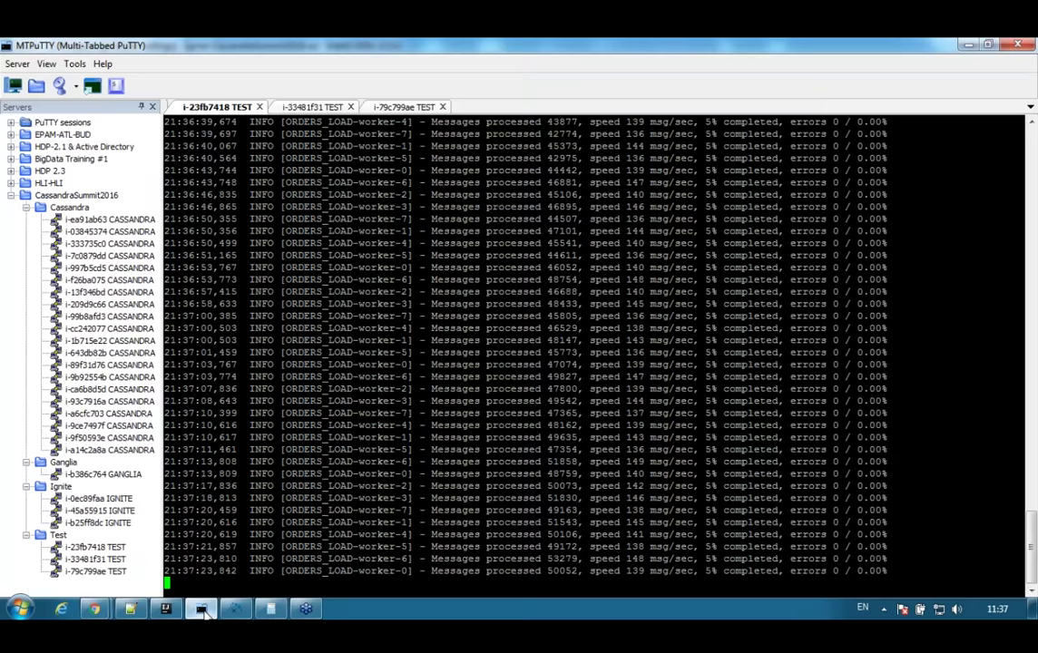
pyautogui.click(289, 108)
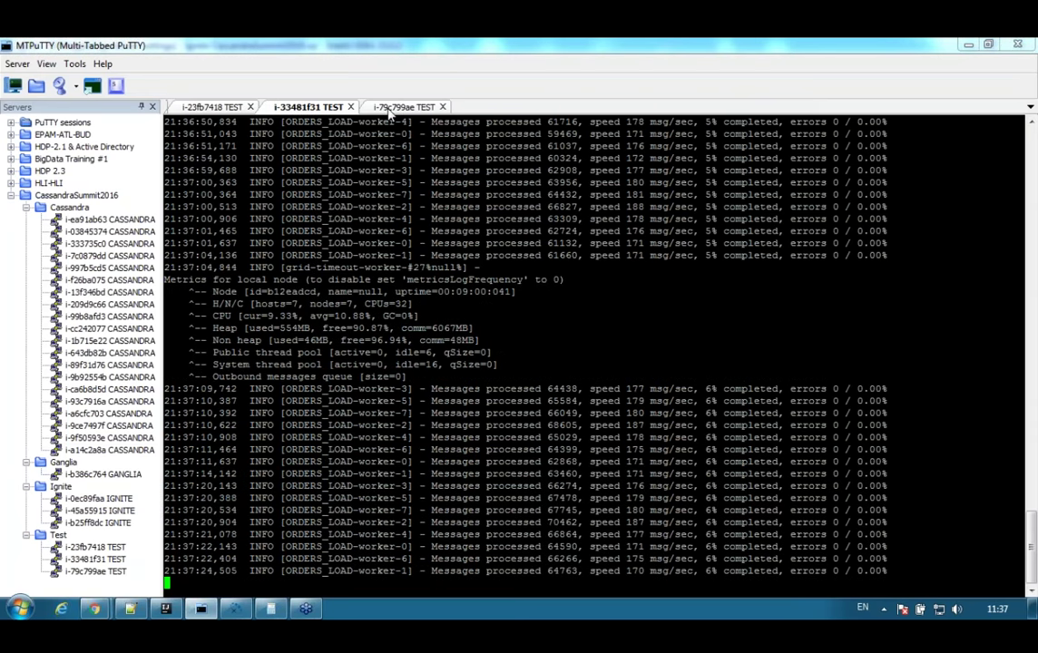
pyautogui.click(399, 108)
pyautogui.click(308, 108)
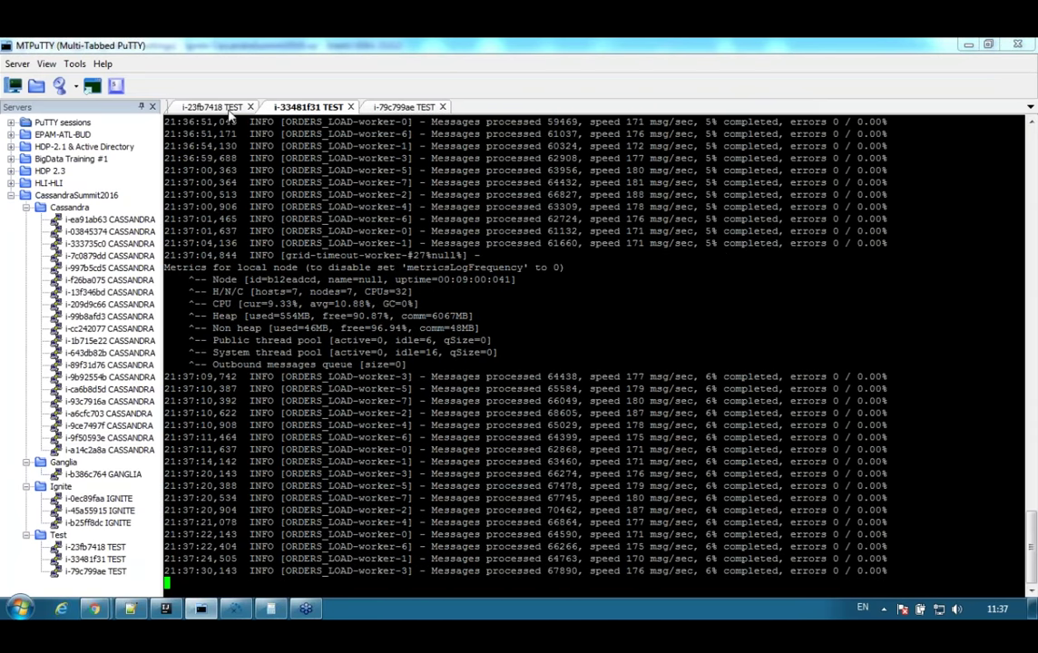
pyautogui.click(227, 108)
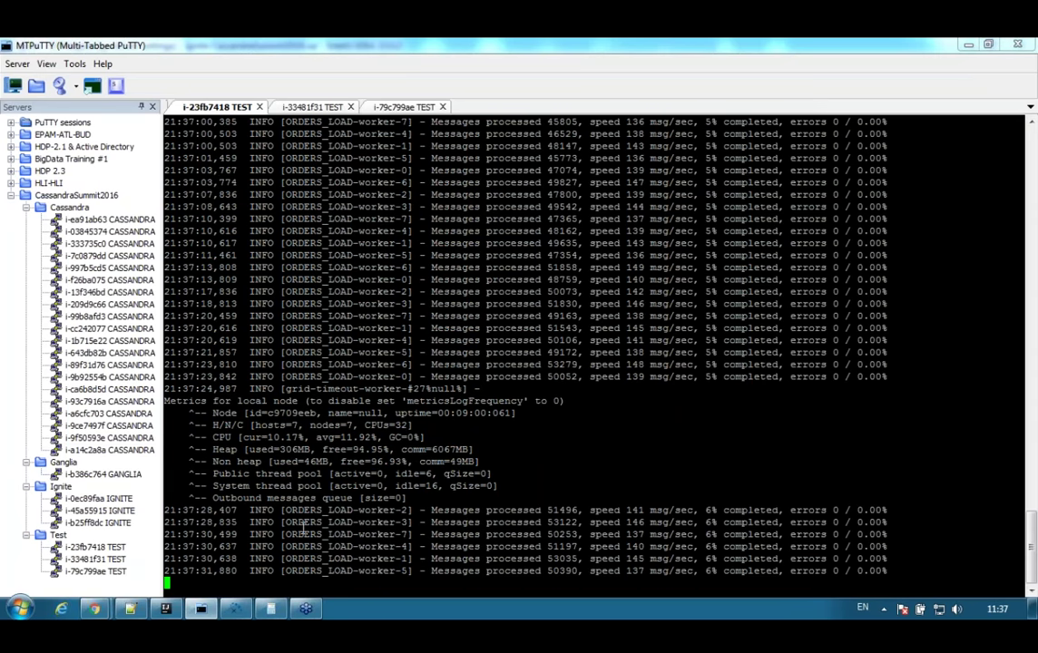
# Replace the IntelliJ query with select count(*) from "order".ProductOrder from the console history and execute it.
pyautogui.click(166, 609)
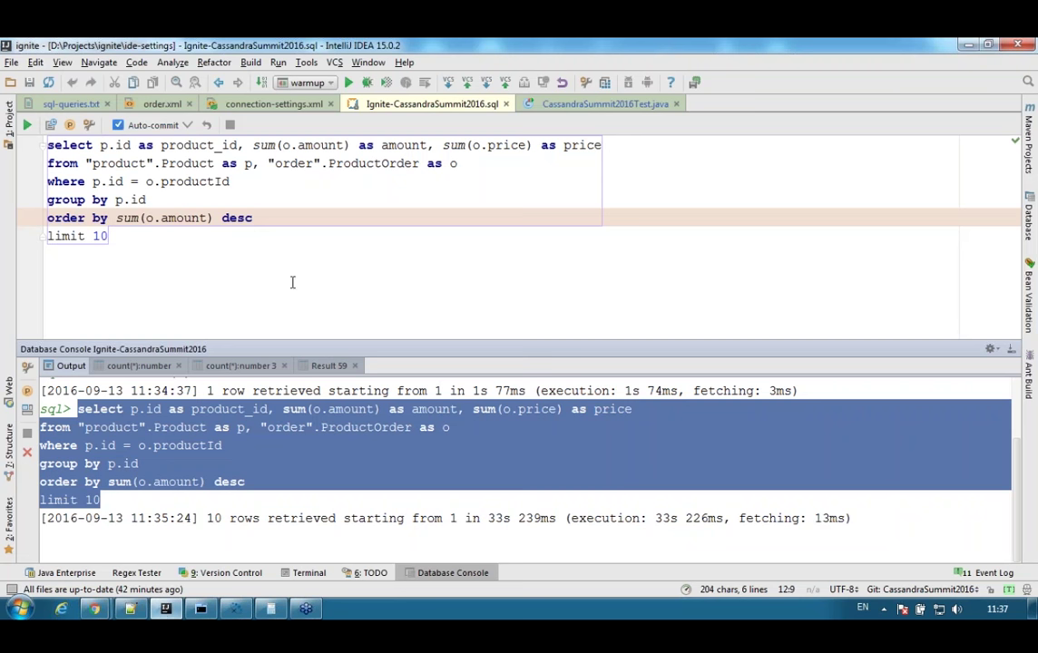
pyautogui.hotkey('ctrl', 'a')
pyautogui.press('Delete')
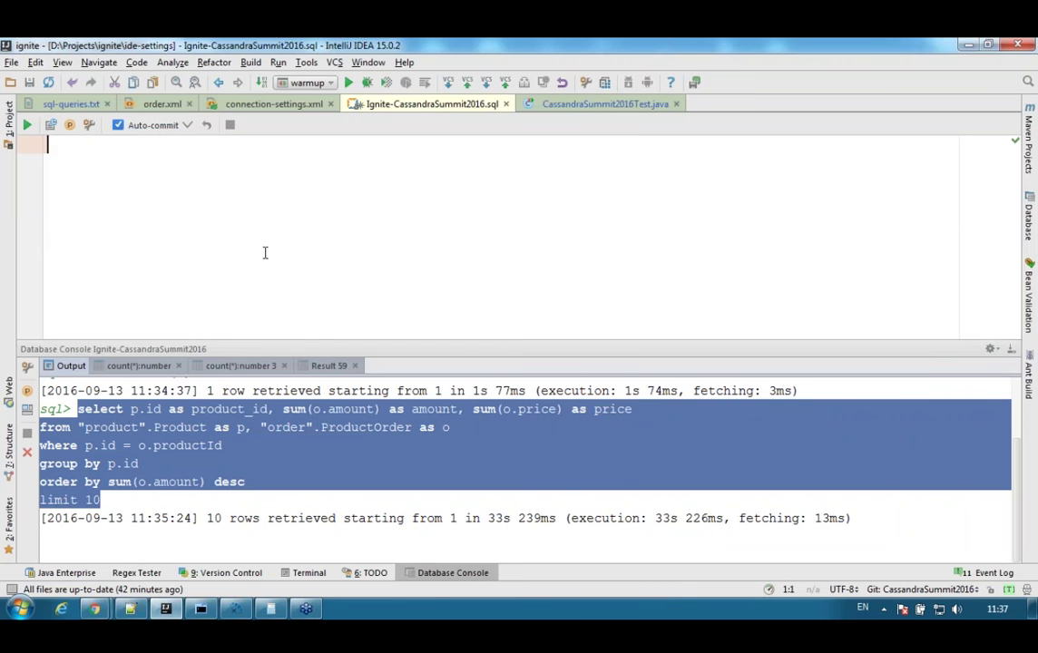
pyautogui.click(52, 126)
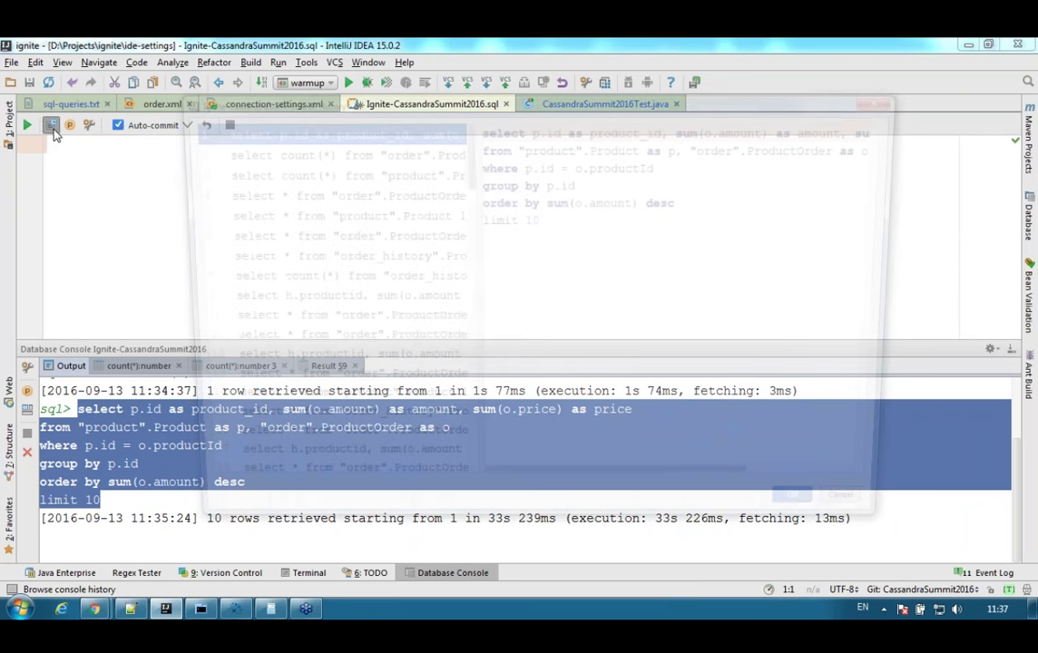
pyautogui.click(372, 145)
pyautogui.doubleClick(372, 145)
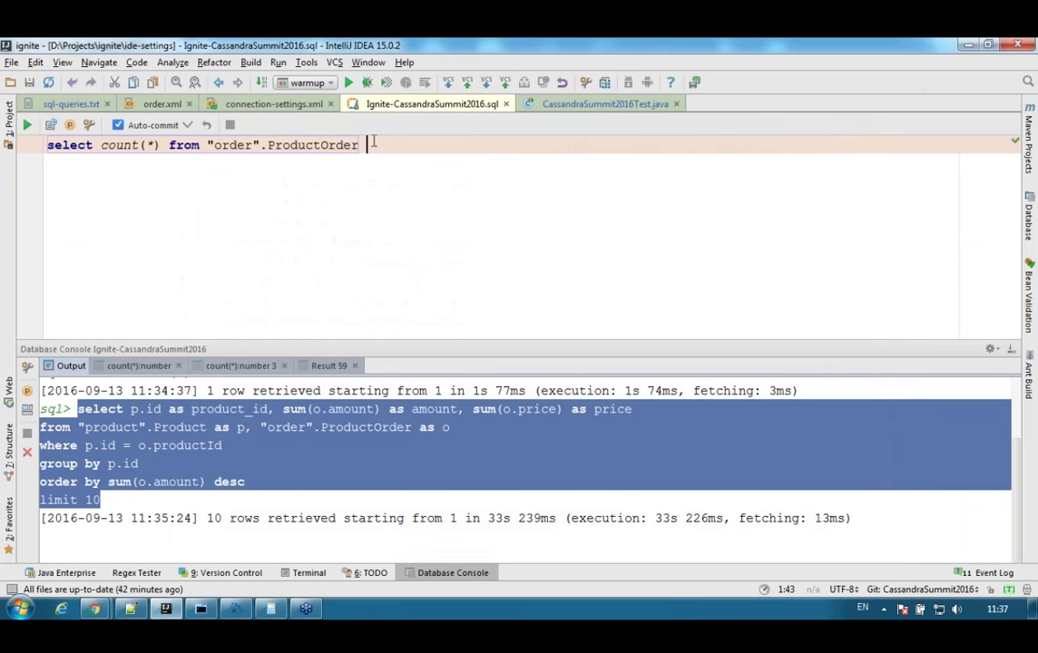
pyautogui.hotkey('ctrl', 'Return')
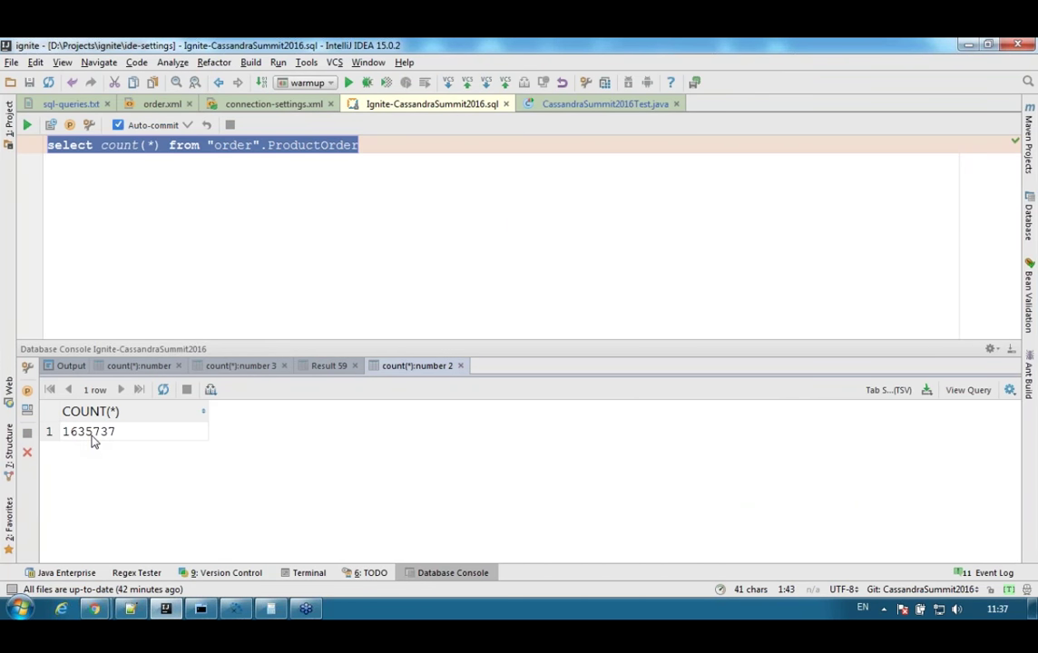
pyautogui.click(427, 206)
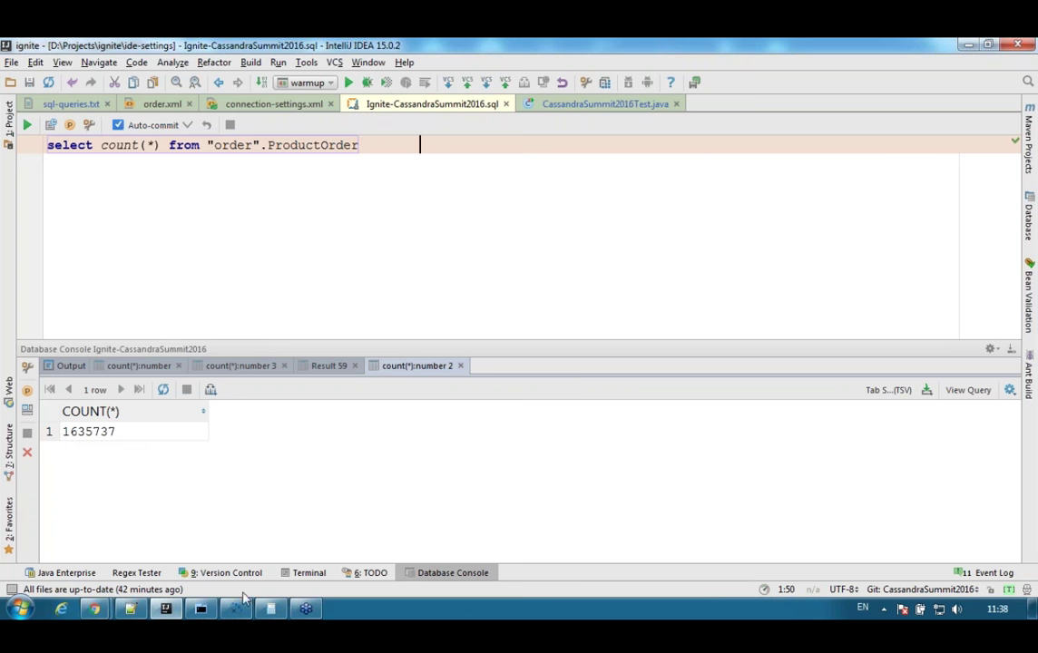
# Switch to Datastax DevCenter, collapse the product table, expand the order table and select its daymillisecond column.
pyautogui.moveTo(237, 611)
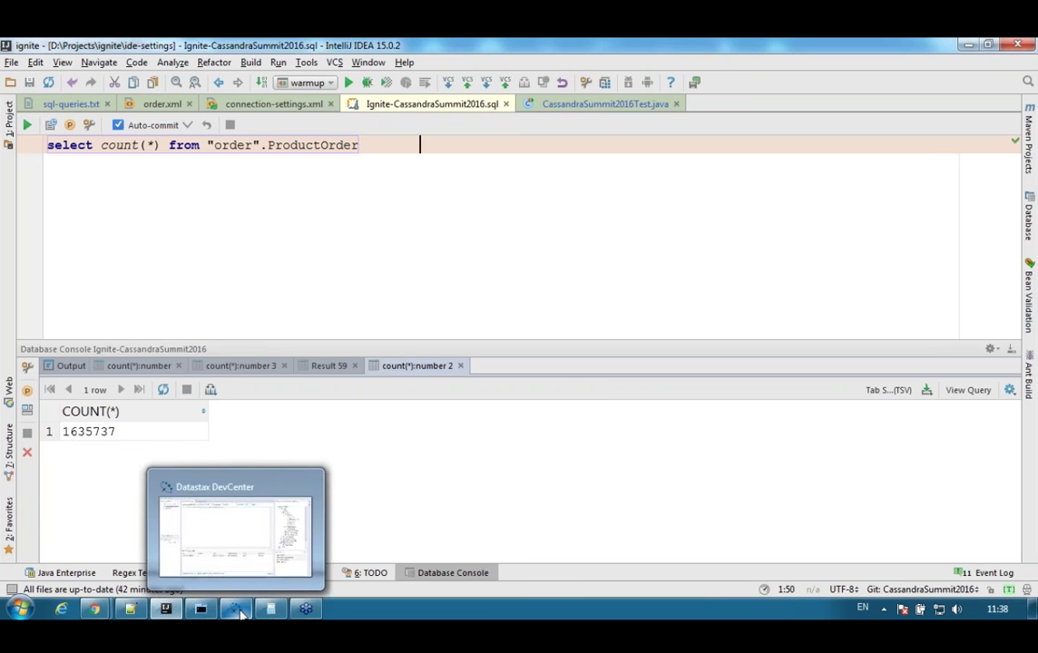
pyautogui.click(238, 612)
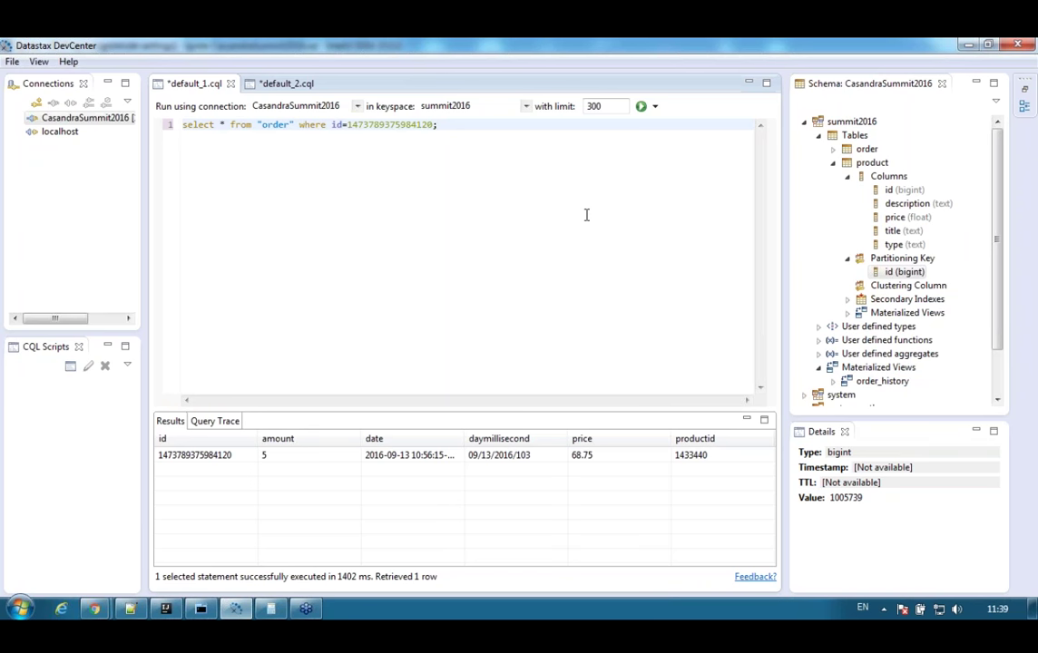
pyautogui.click(871, 162)
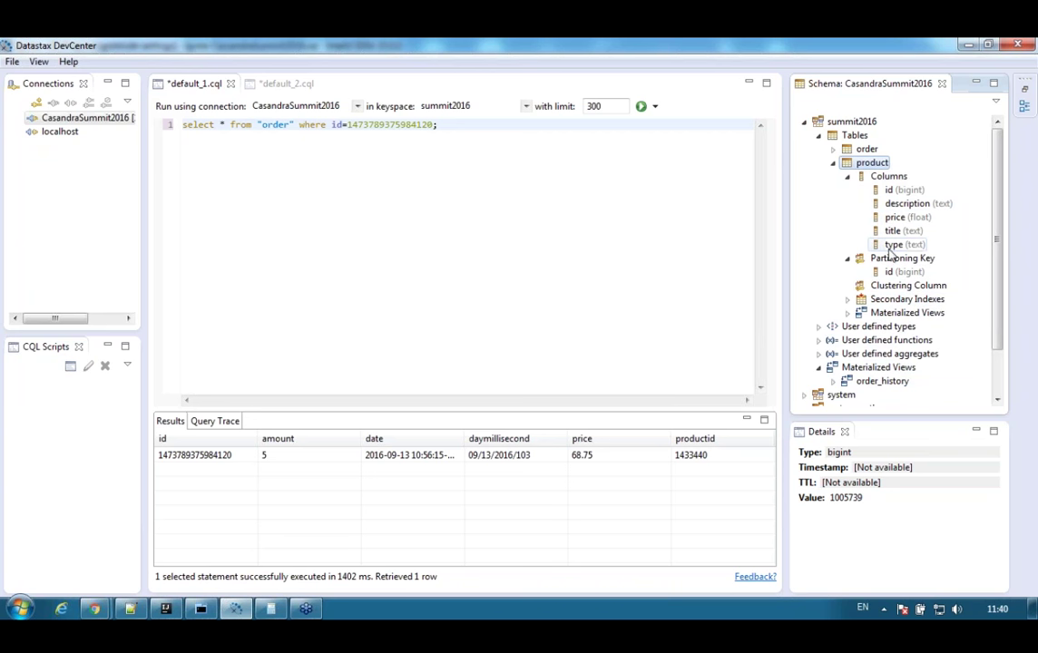
pyautogui.click(832, 164)
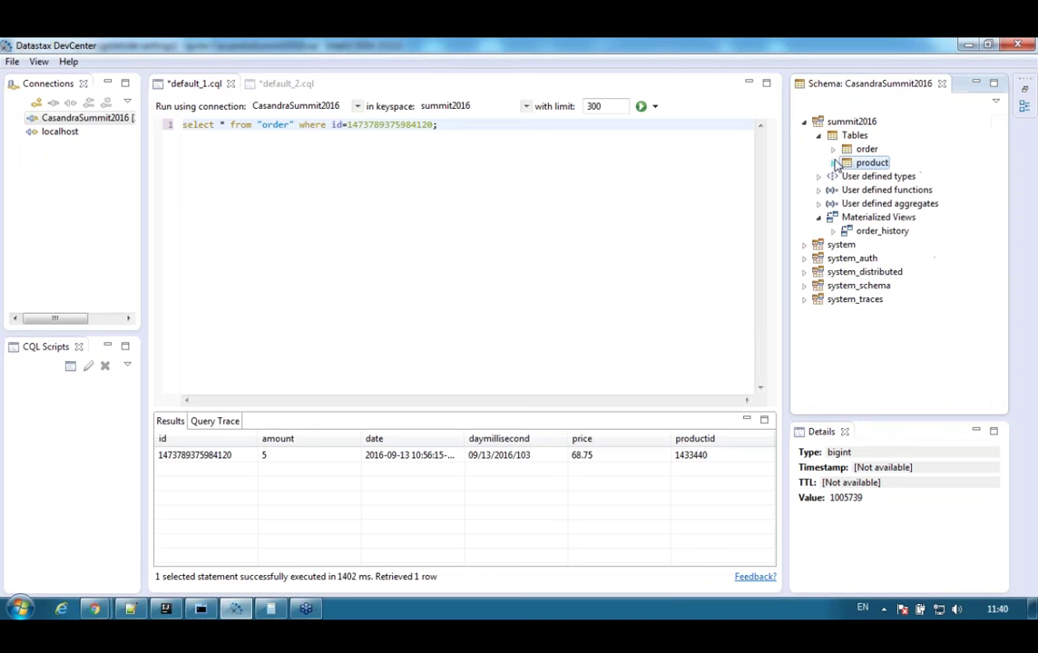
pyautogui.click(833, 151)
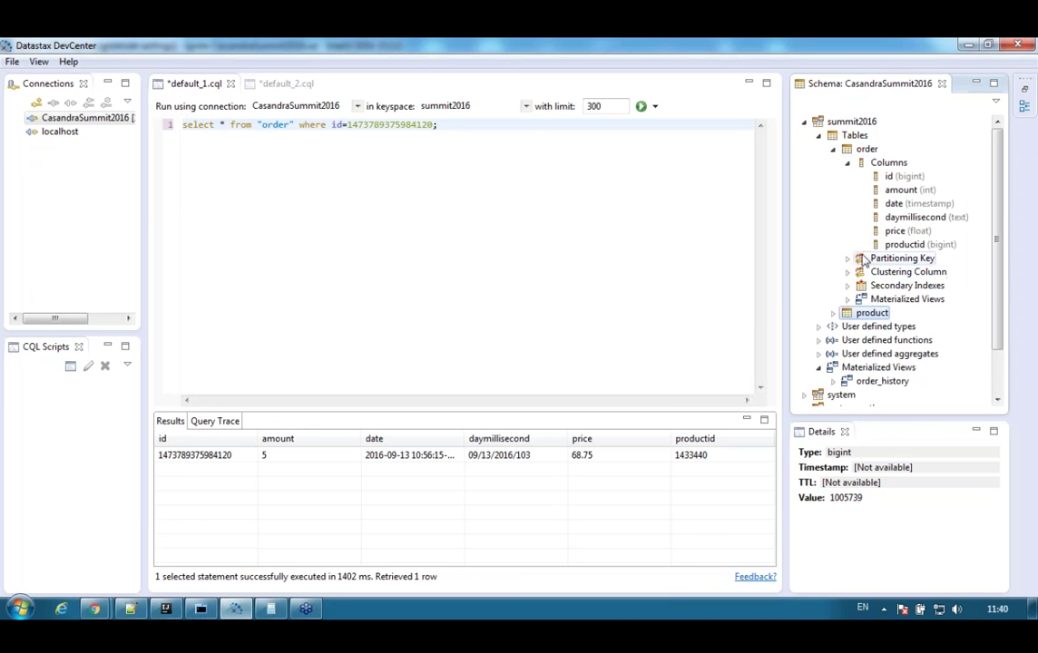
pyautogui.click(918, 218)
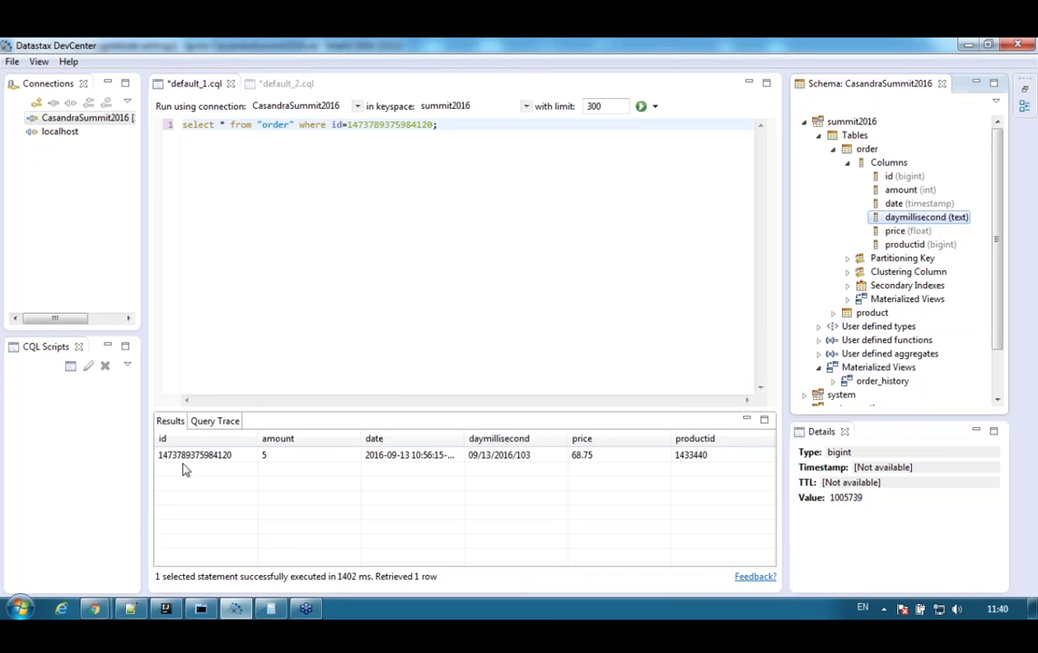
# Switch to IntelliJ IDEA and run the select count(*) from "order".ProductOrder query again.
pyautogui.hotkey('alt', 'Tab')
pyautogui.hotkey('ctrl', 'a')
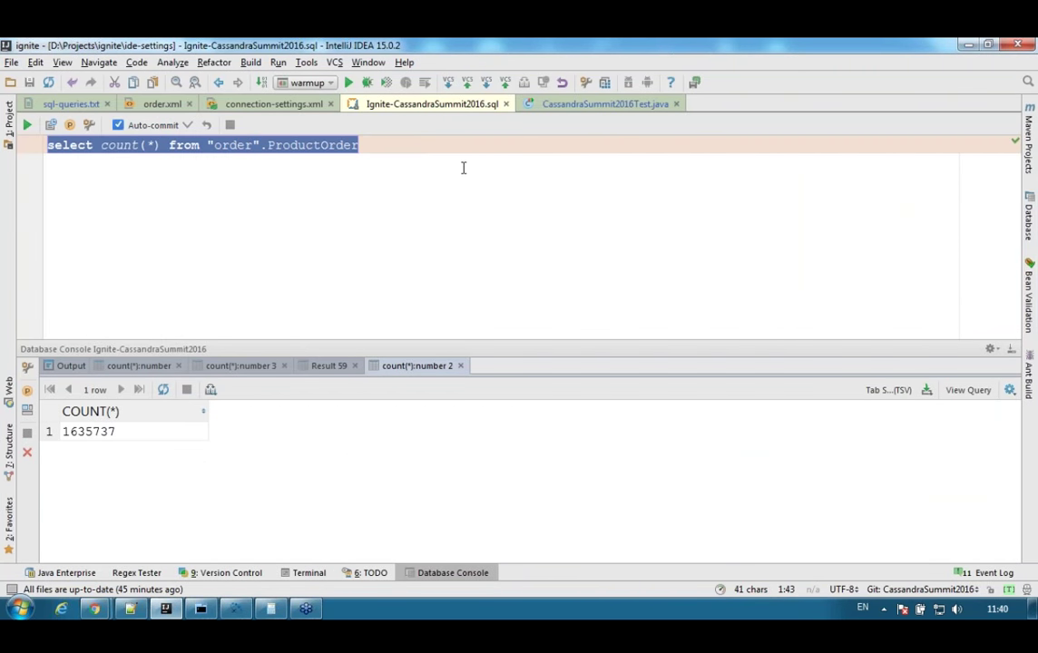
pyautogui.hotkey('ctrl', 'Return')
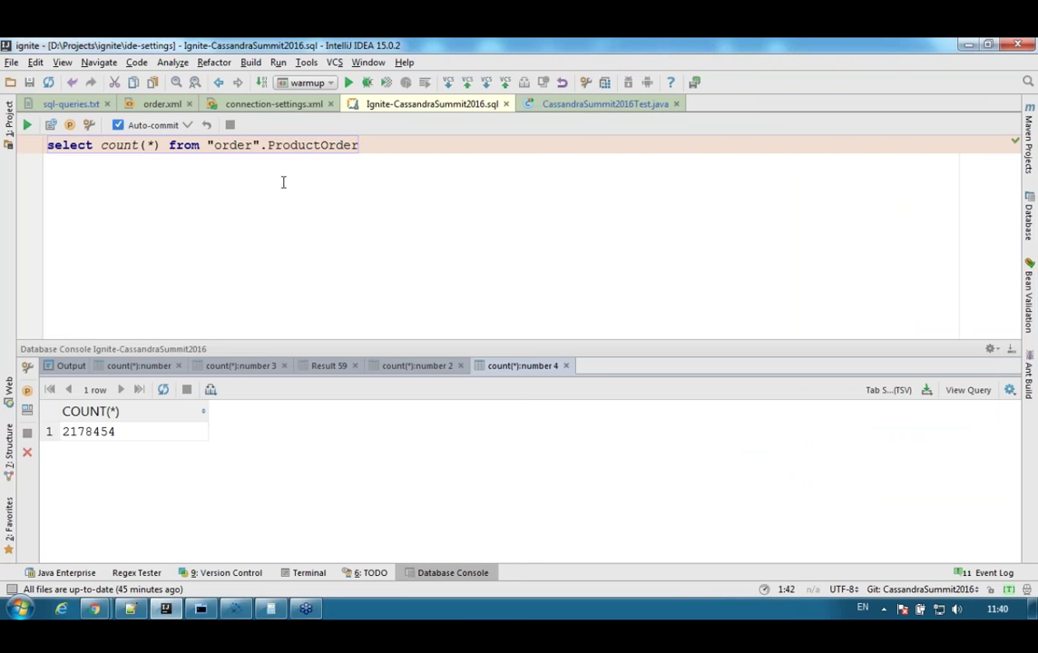
# Switch to MTPuTTY and stop the running orders load test in all three TEST sessions.
pyautogui.click(201, 609)
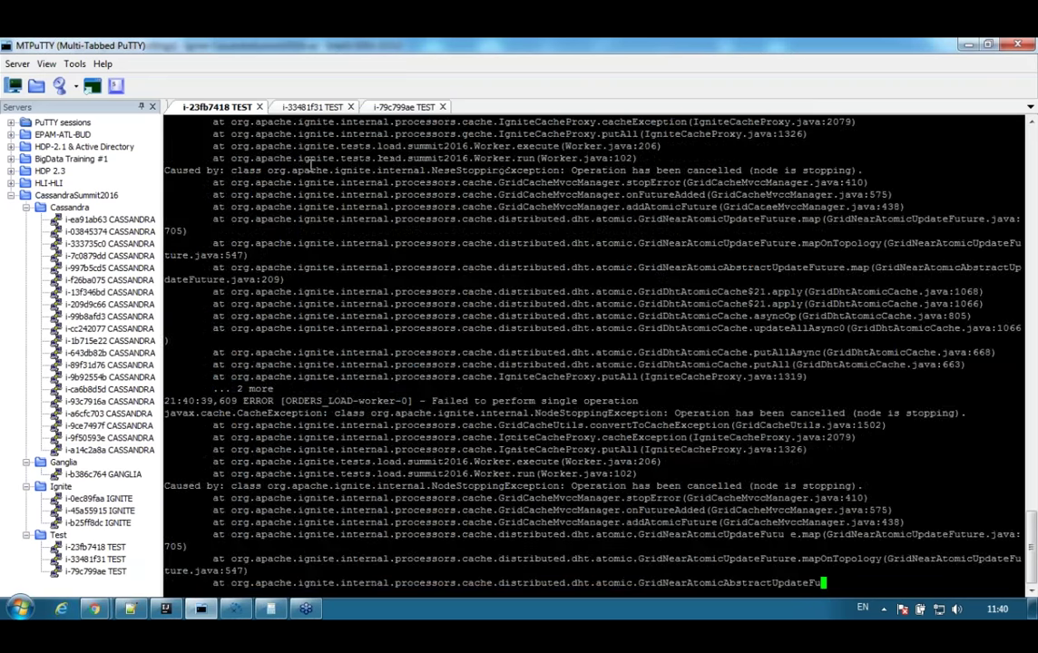
pyautogui.hotkey('ctrl', 'Tab')
pyautogui.hotkey('ctrl', 'c')
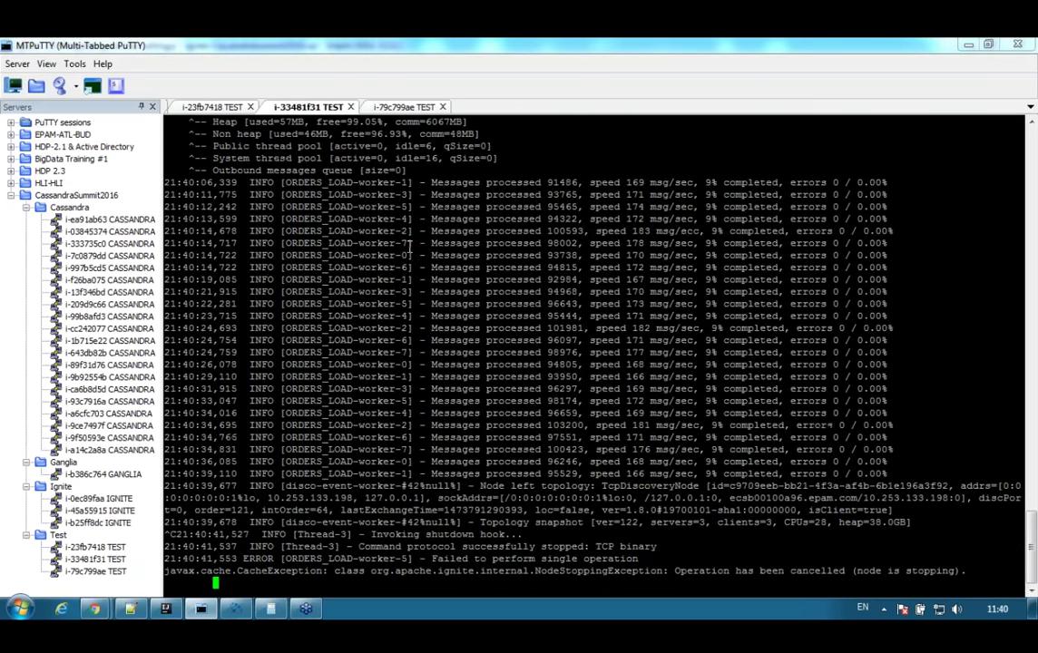
pyautogui.hotkey('ctrl', 'Tab')
pyautogui.hotkey('ctrl', 'c')
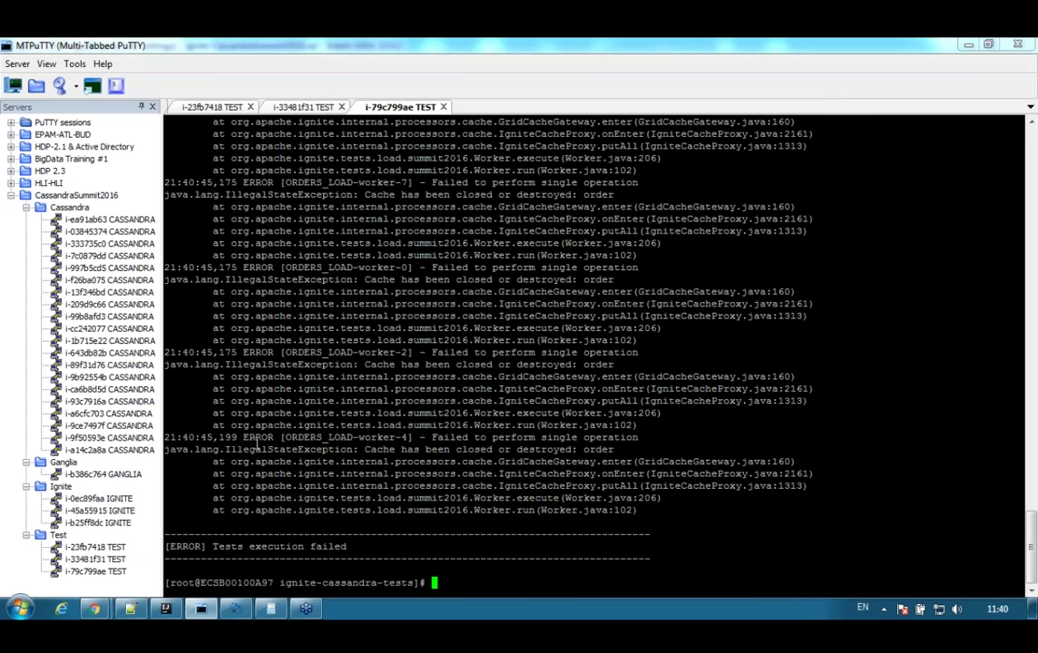
# Switch to the Ganglia report in Chrome, reload it and examine the cassandra and ignite cluster load graphs.
pyautogui.moveTo(94, 608)
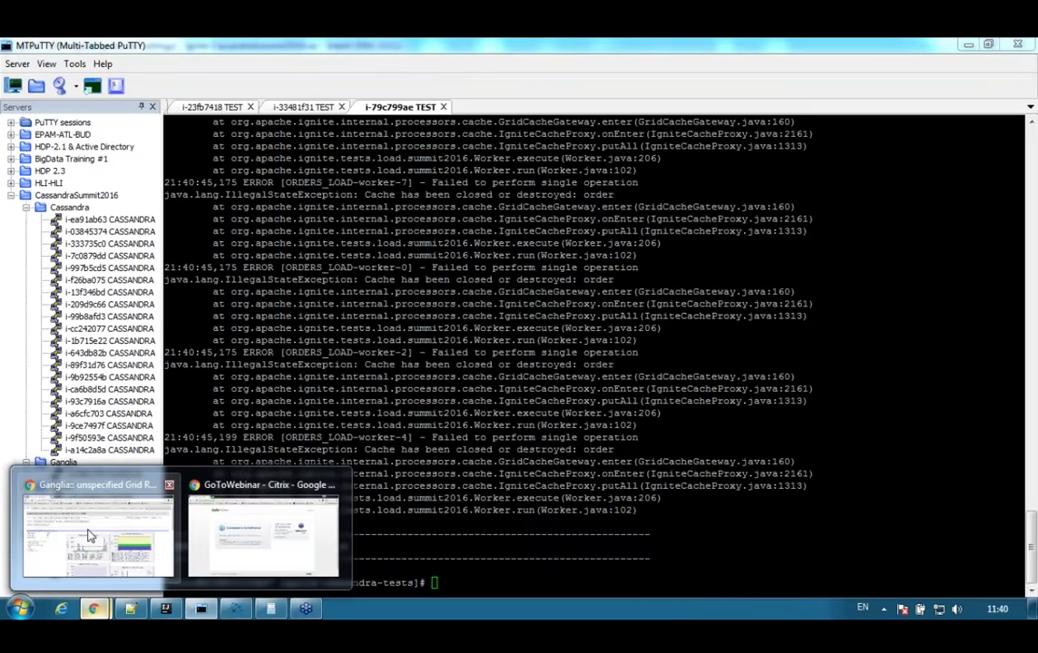
pyautogui.click(86, 517)
pyautogui.press('F5')
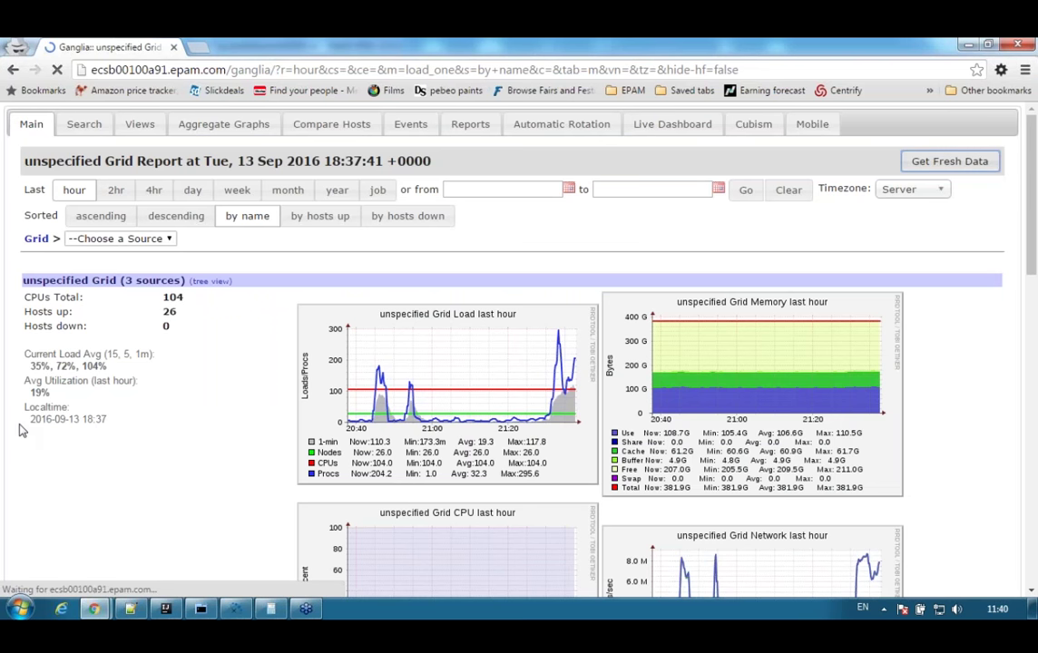
pyautogui.scroll(-5, 127, 377)
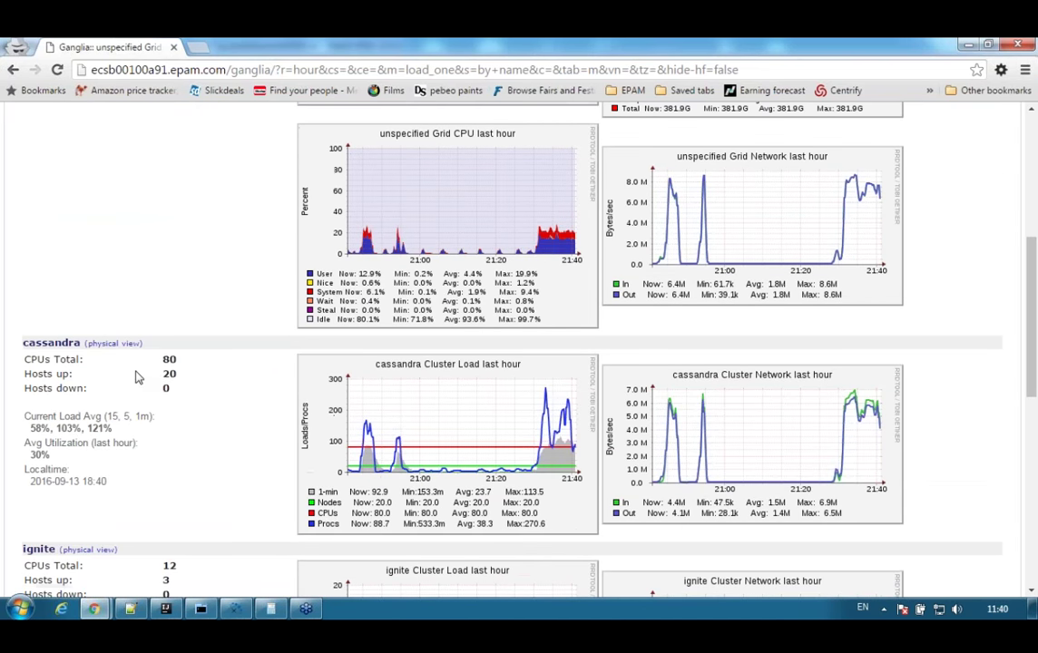
pyautogui.scroll(-1, 127, 376)
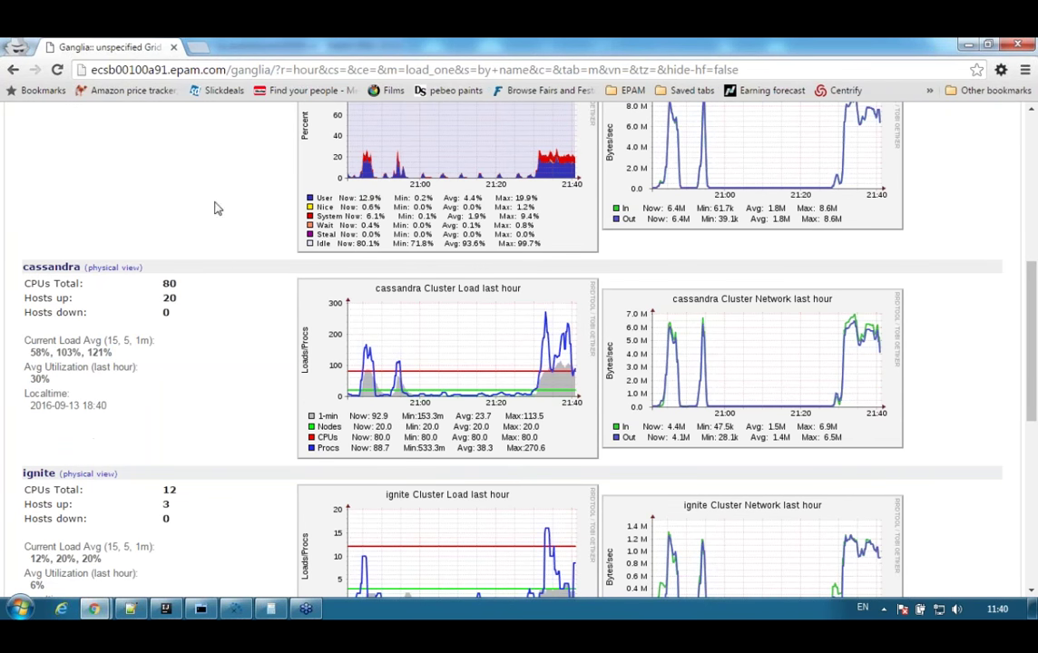
# Switch to Datastax DevCenter and expand the order_history materialized view in the summit2016 schema.
pyautogui.click(236, 608)
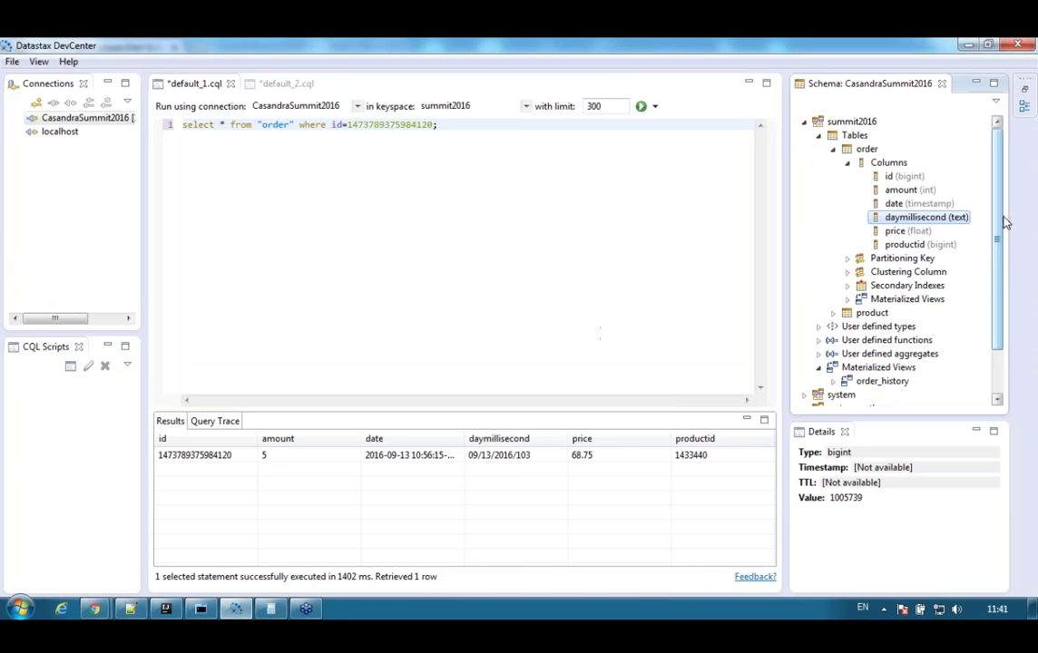
pyautogui.moveTo(1000, 223); pyautogui.dragTo(992, 276)
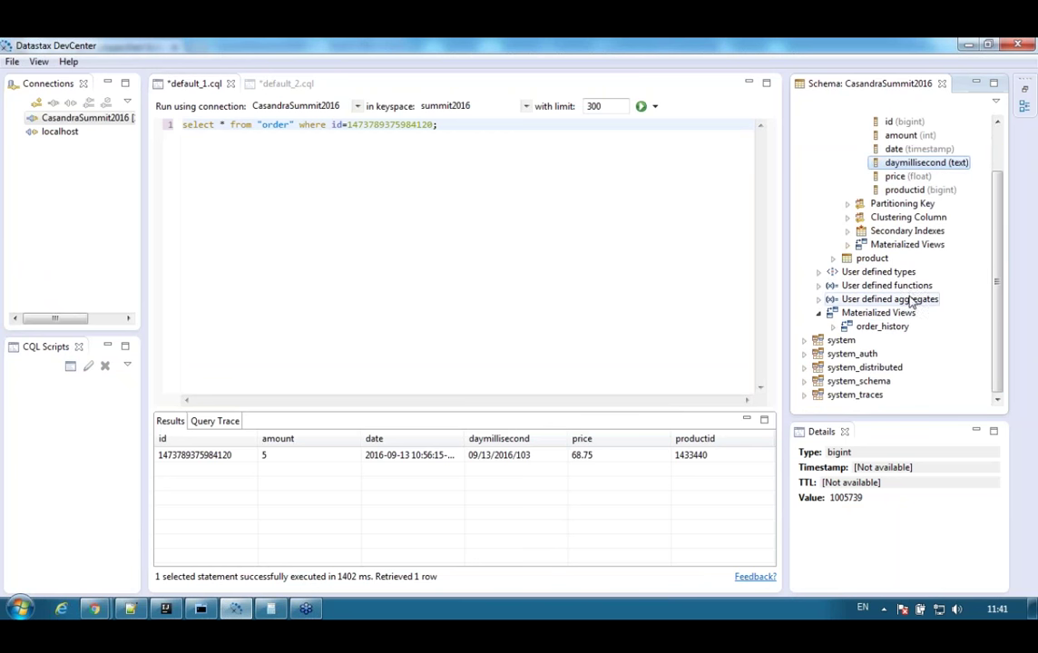
pyautogui.click(833, 326)
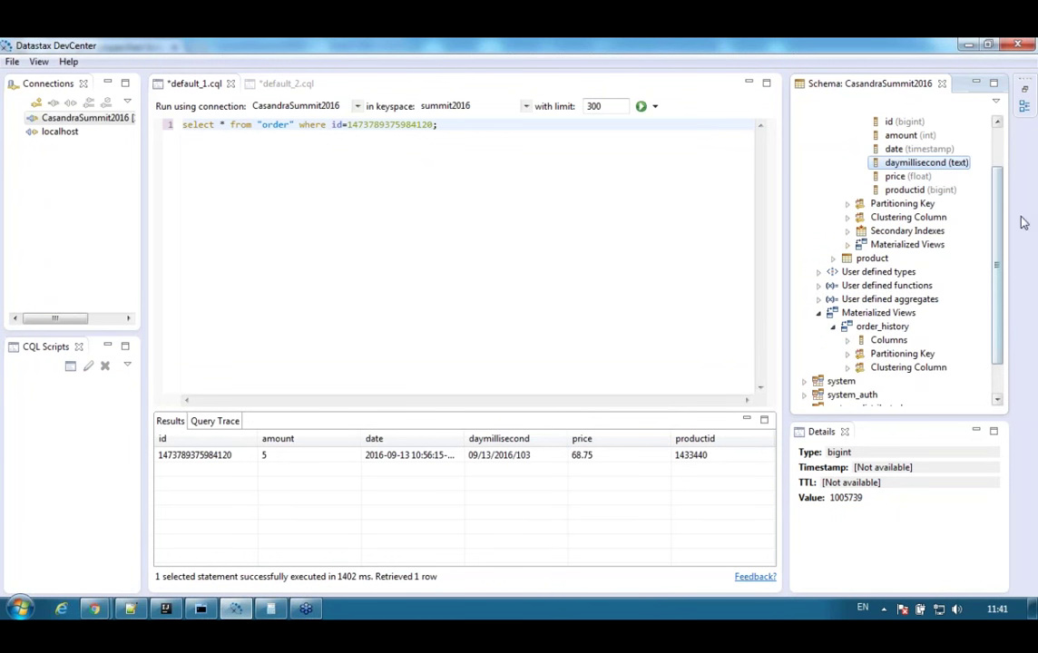
# Change the CQL query to select * from "order_history" limit 1; and execute it.
pyautogui.moveTo(472, 127); pyautogui.dragTo(287, 127)
pyautogui.press('BackSpace')
pyautogui.write('_history')
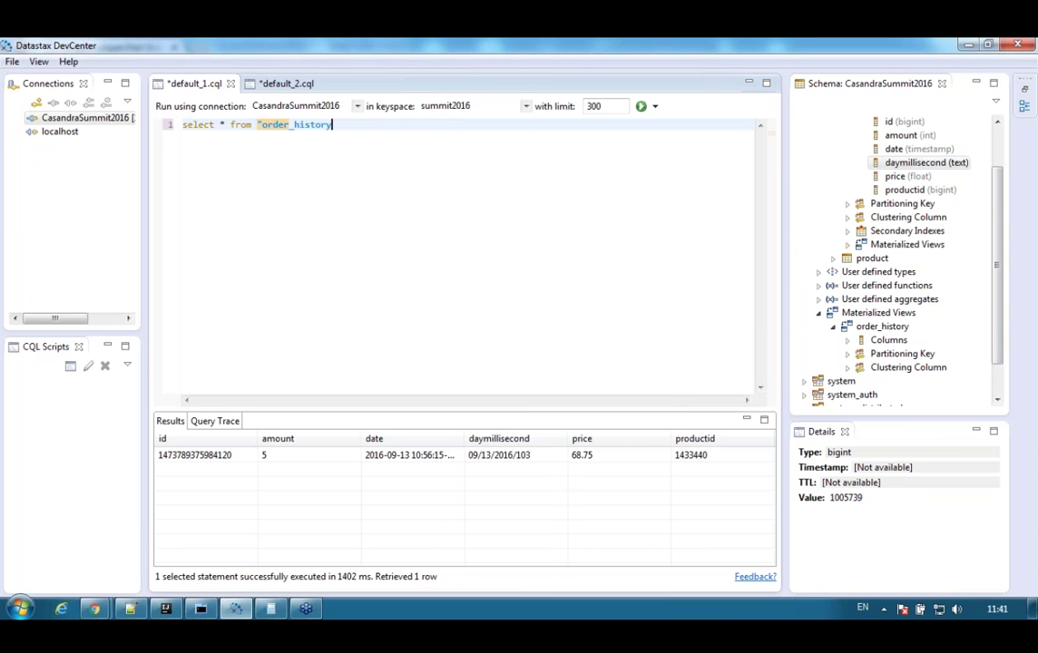
pyautogui.write('" limit ')
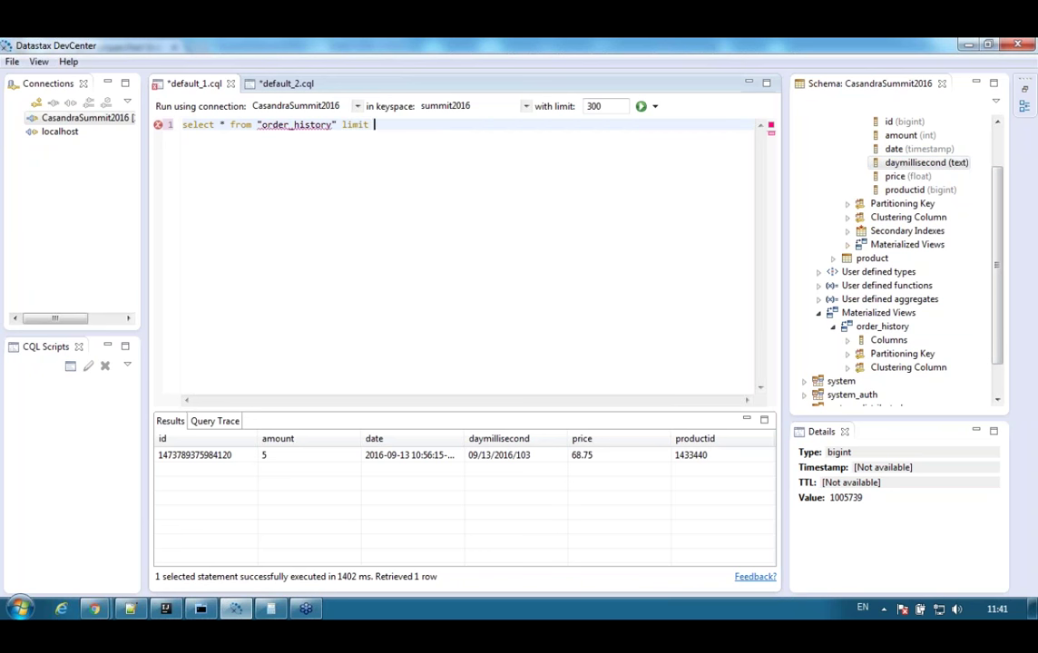
pyautogui.write('1;')
pyautogui.hotkey('ctrl', 'a')
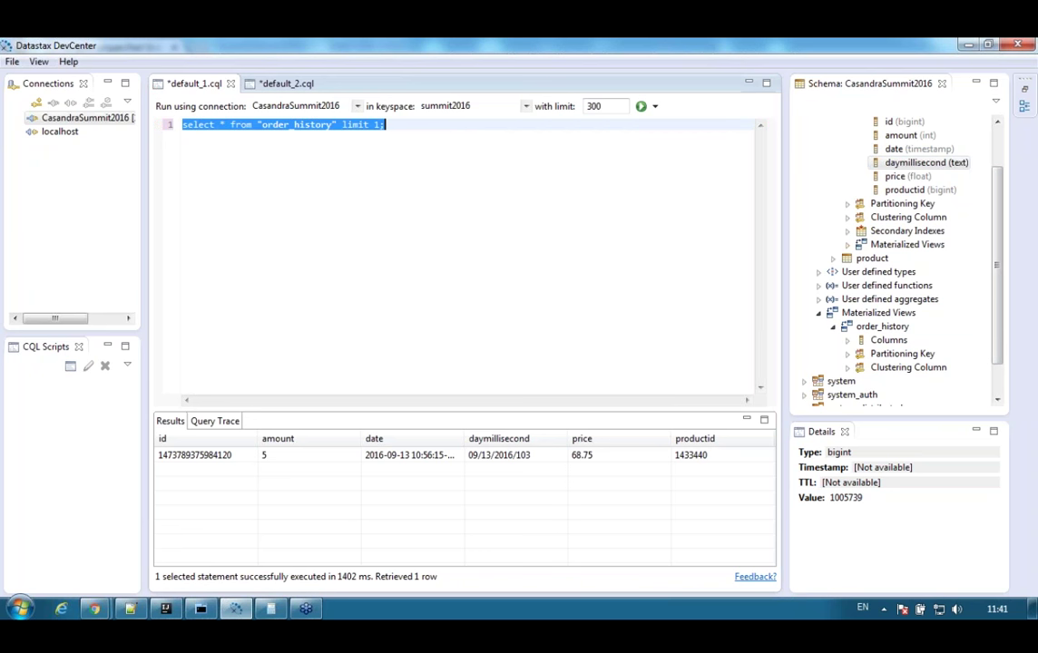
pyautogui.hotkey('ctrl', 'Return')
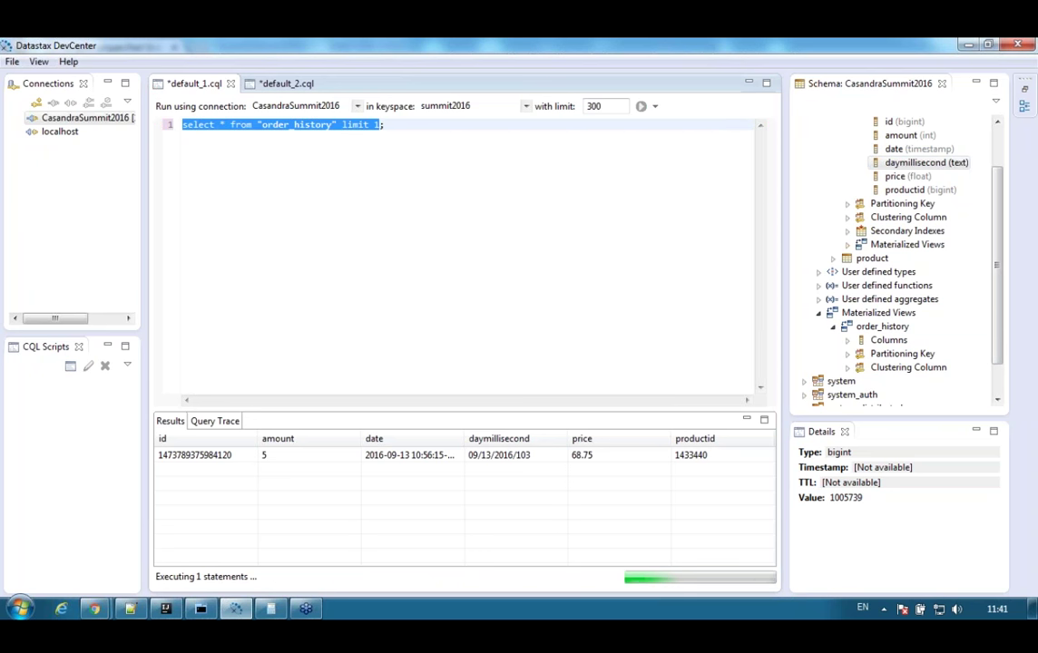